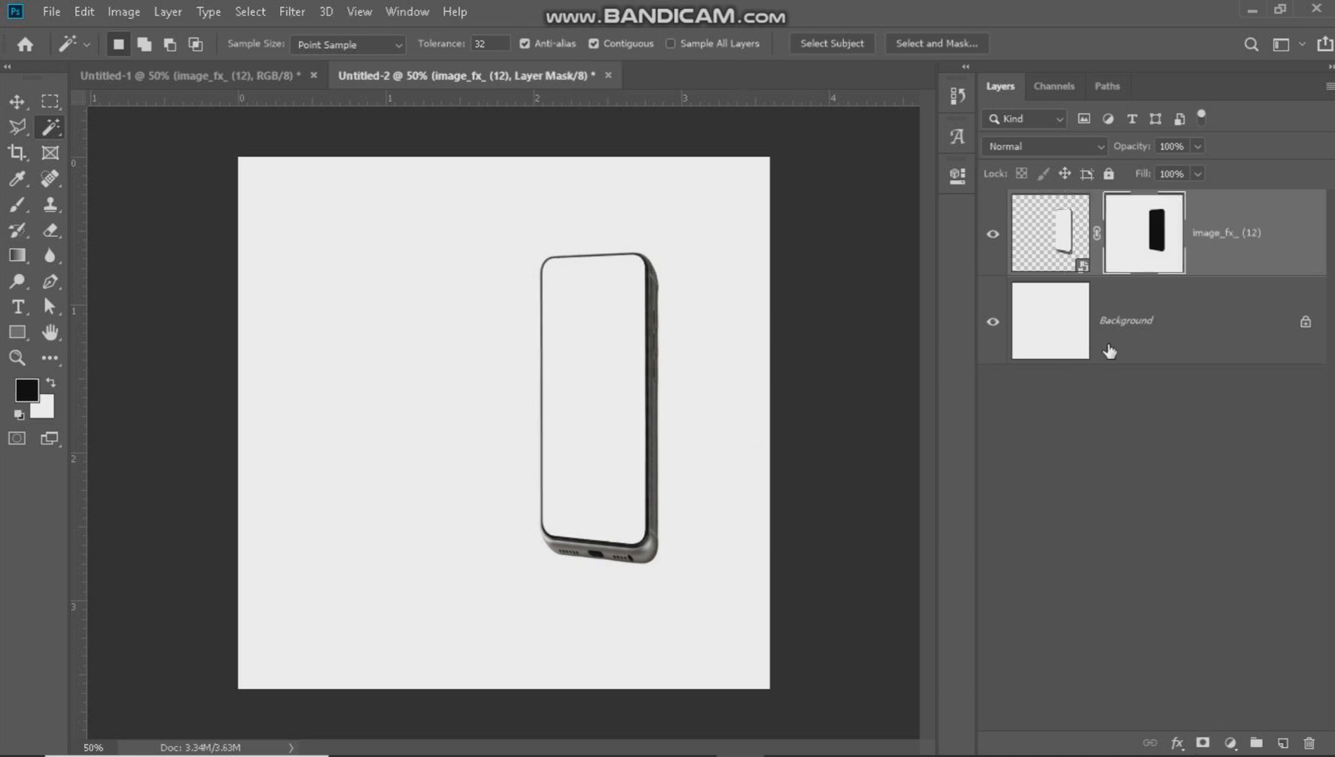
Add a coral red Solid Color fill layer directly above the Background layer.
{"action": "left_click", "coordinate": [1109, 350]}
{"action": "key", "text": "x"}
{"action": "left_click", "coordinate": [1231, 743]}
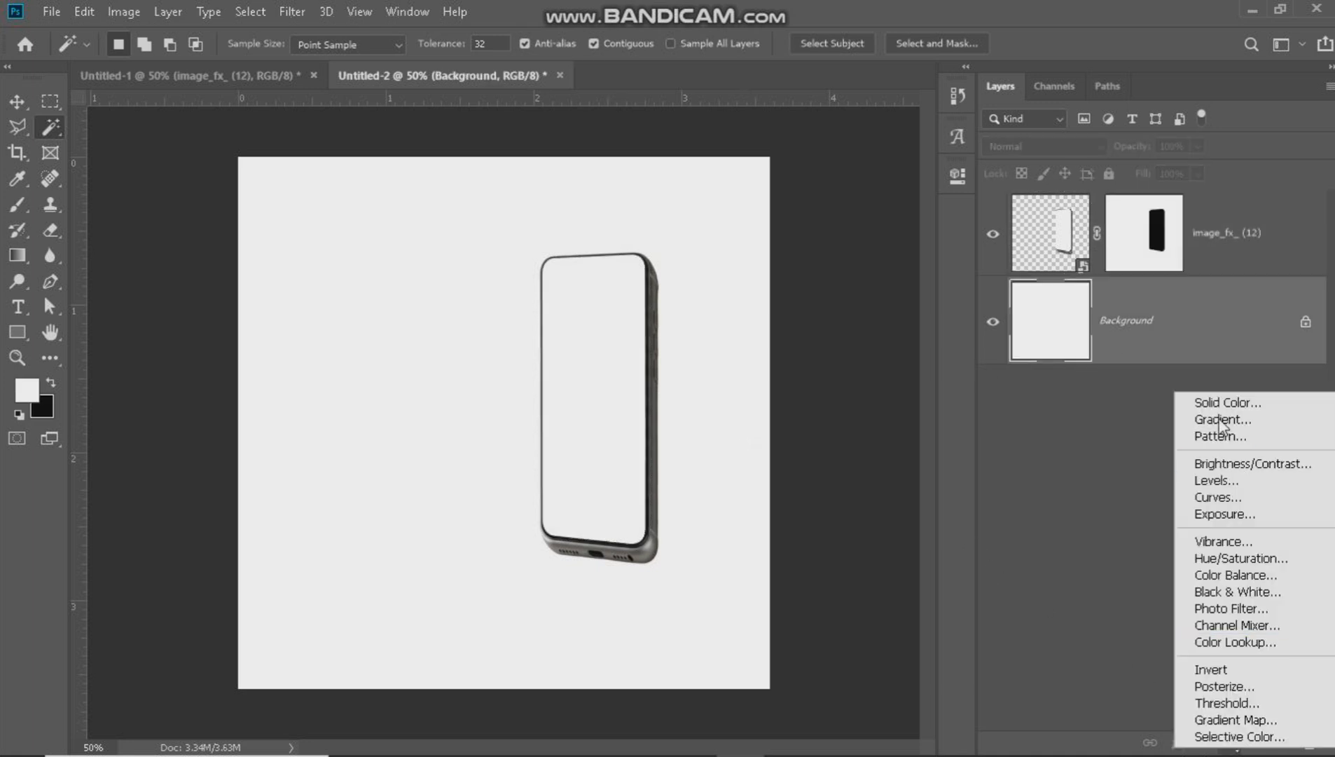
{"action": "left_click", "coordinate": [1217, 405]}
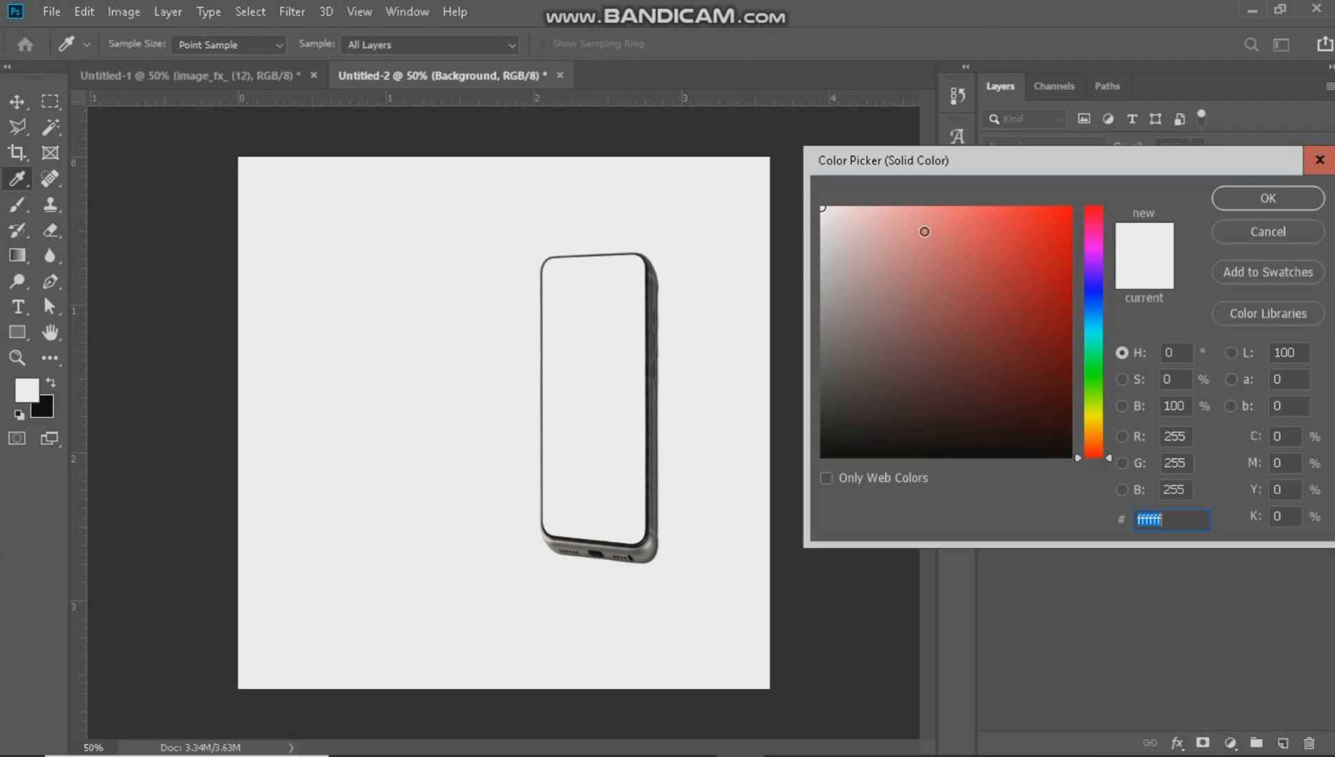
{"action": "left_click", "coordinate": [973, 218]}
{"action": "left_click", "coordinate": [1252, 205]}
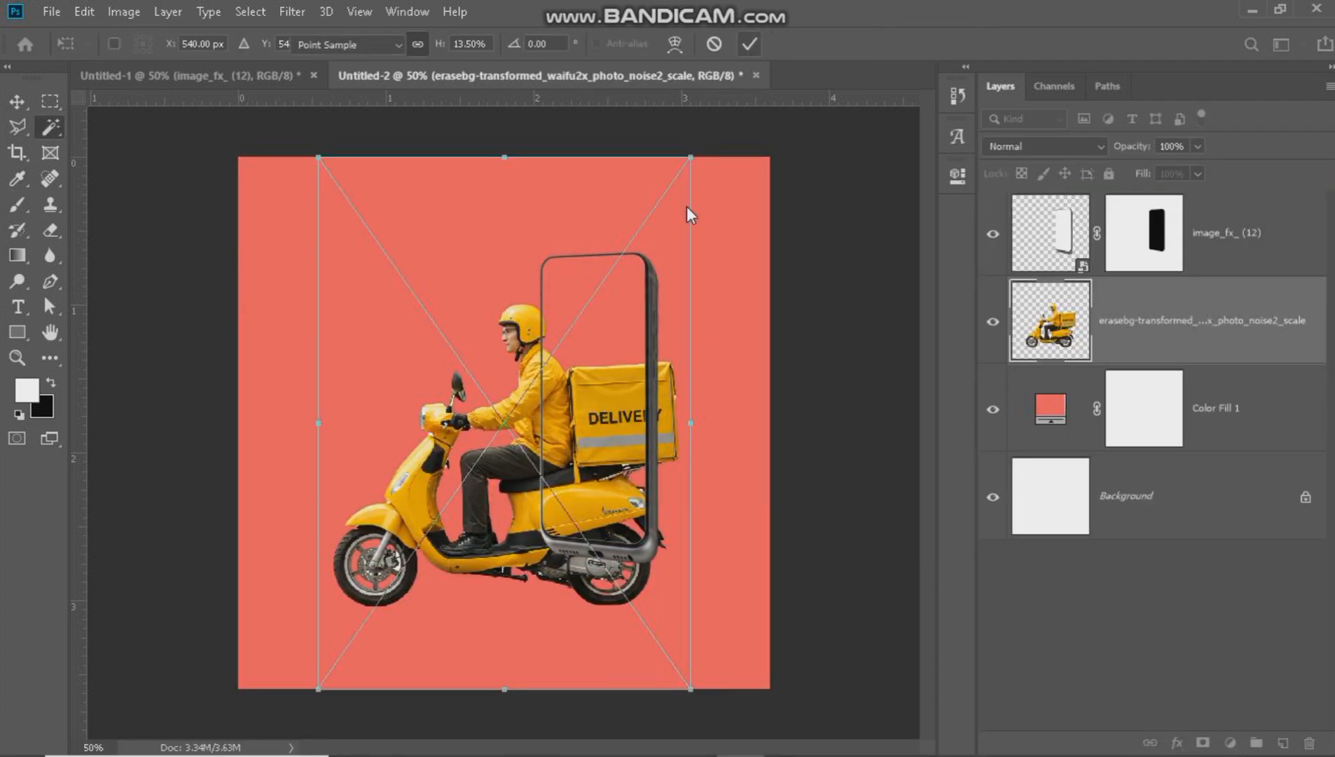
Finish placing the delivery scooter image above the color fill and move it up behind the phone frame.
{"action": "key", "text": "Return"}
{"action": "left_click", "coordinate": [17, 105]}
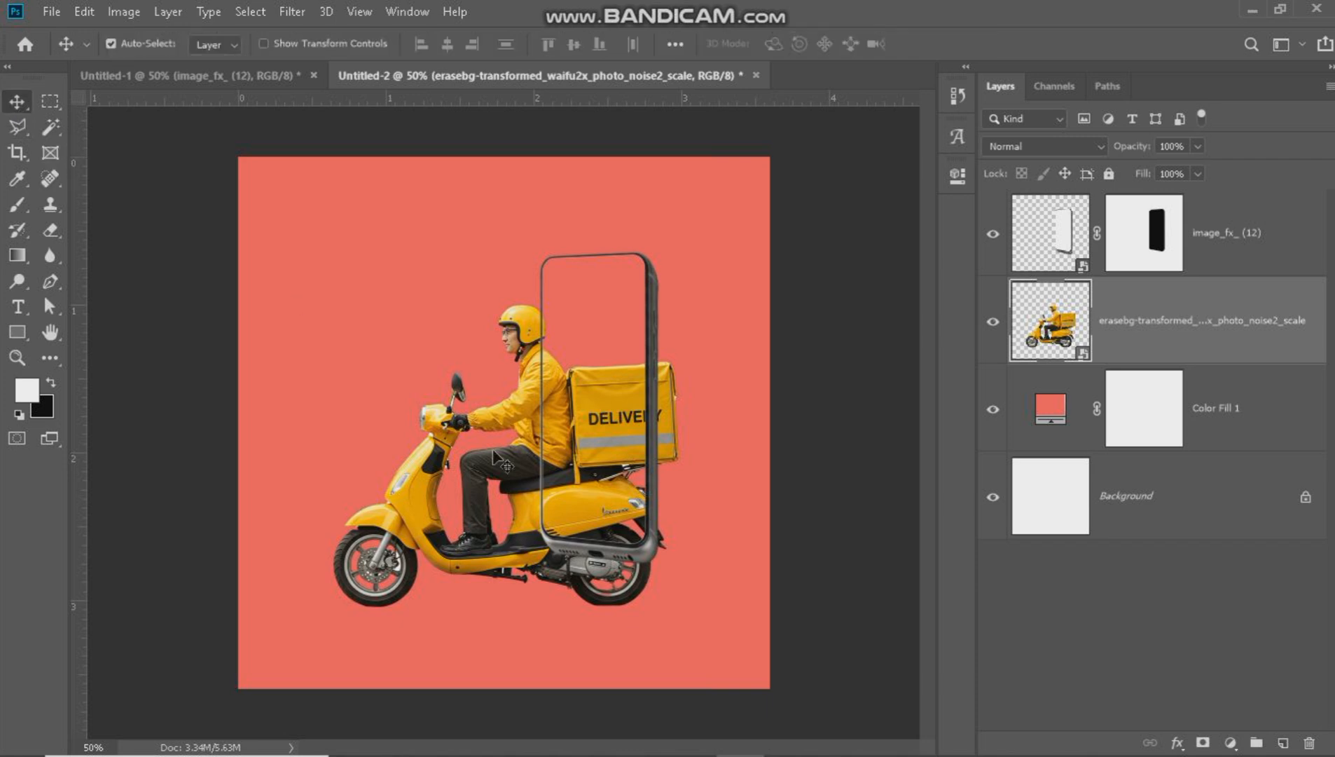
{"action": "left_click_drag", "start_coordinate": [502, 463], "coordinate": [499, 417]}
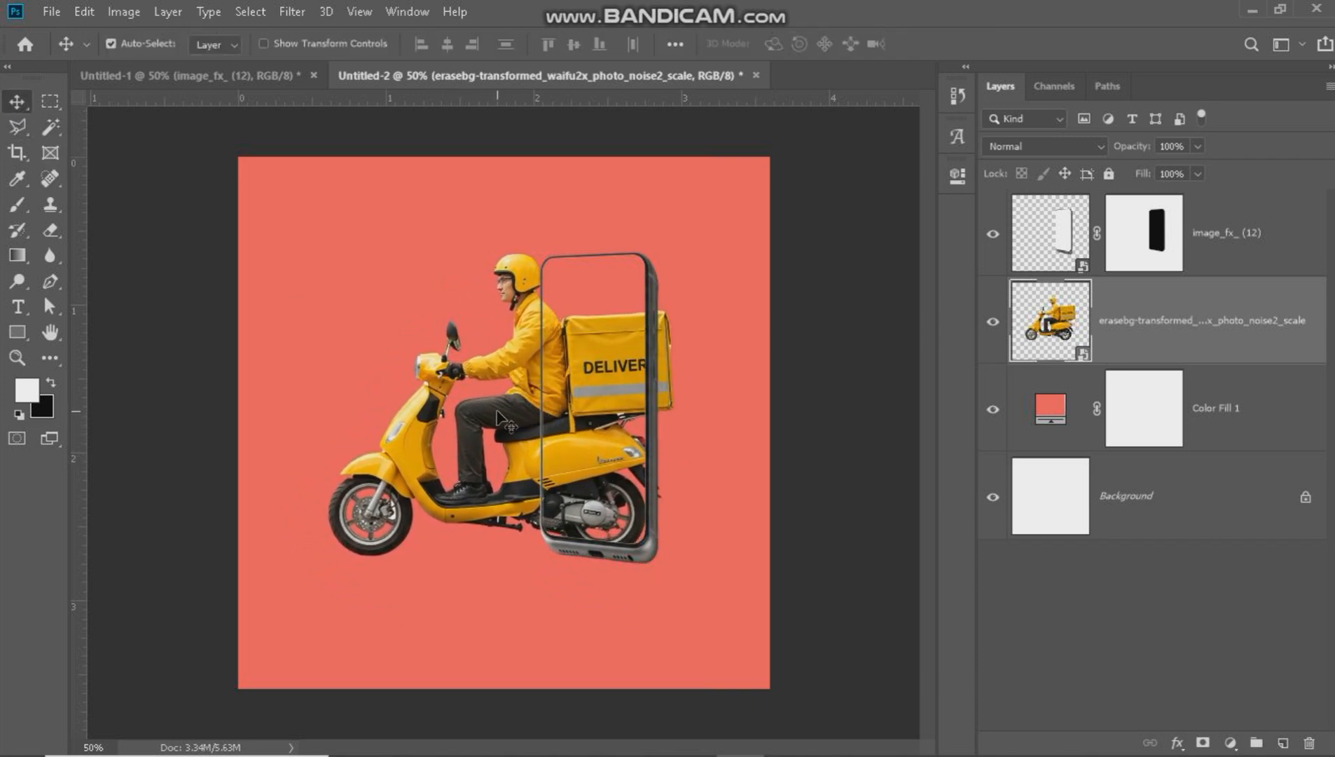
Scale the scooter rider down to fit with the phone frame and move its layer above the phone layer.
{"action": "key", "text": "ctrl+t"}
{"action": "left_click_drag", "start_coordinate": [678, 374], "coordinate": [629, 371]}
{"action": "left_click_drag", "start_coordinate": [511, 438], "coordinate": [545, 440]}
{"action": "left_click_drag", "start_coordinate": [680, 382], "coordinate": [647, 402]}
{"action": "left_click", "coordinate": [750, 47]}
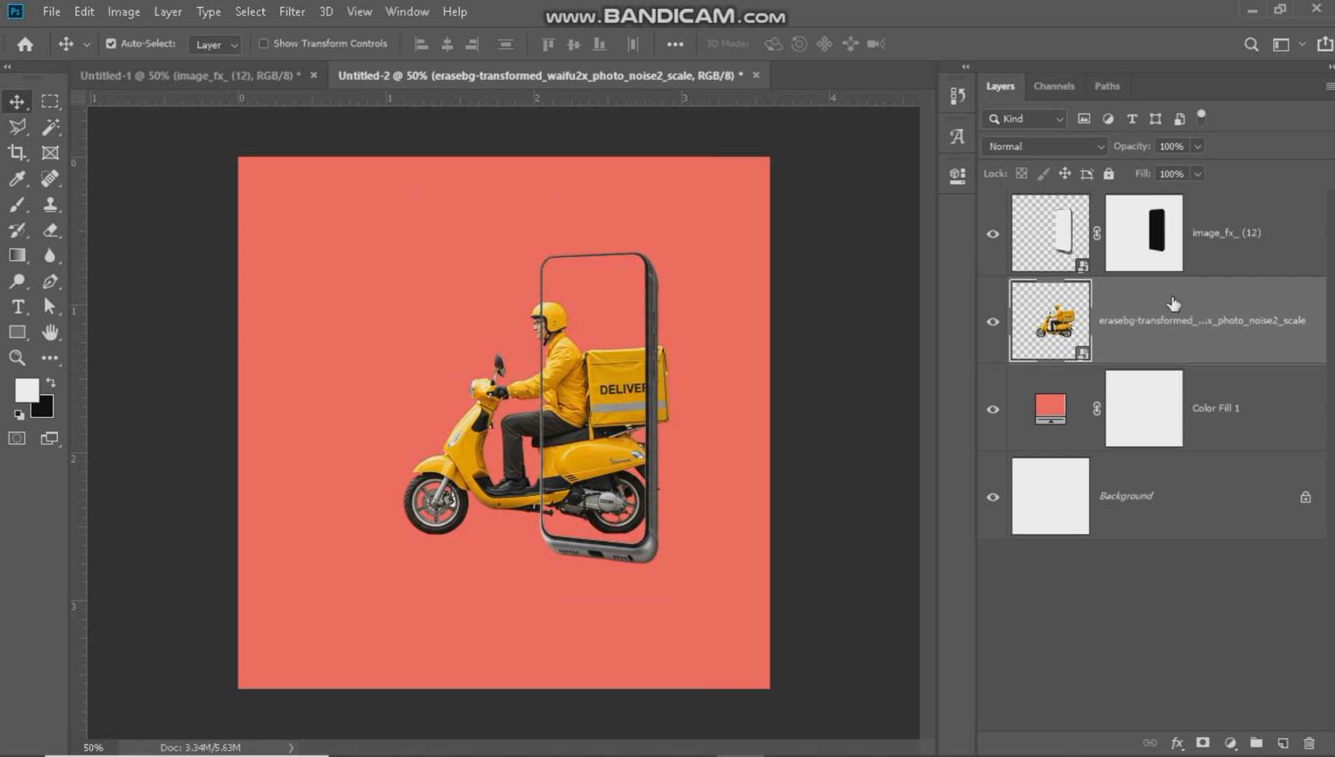
{"action": "left_click_drag", "start_coordinate": [1183, 325], "coordinate": [1184, 203]}
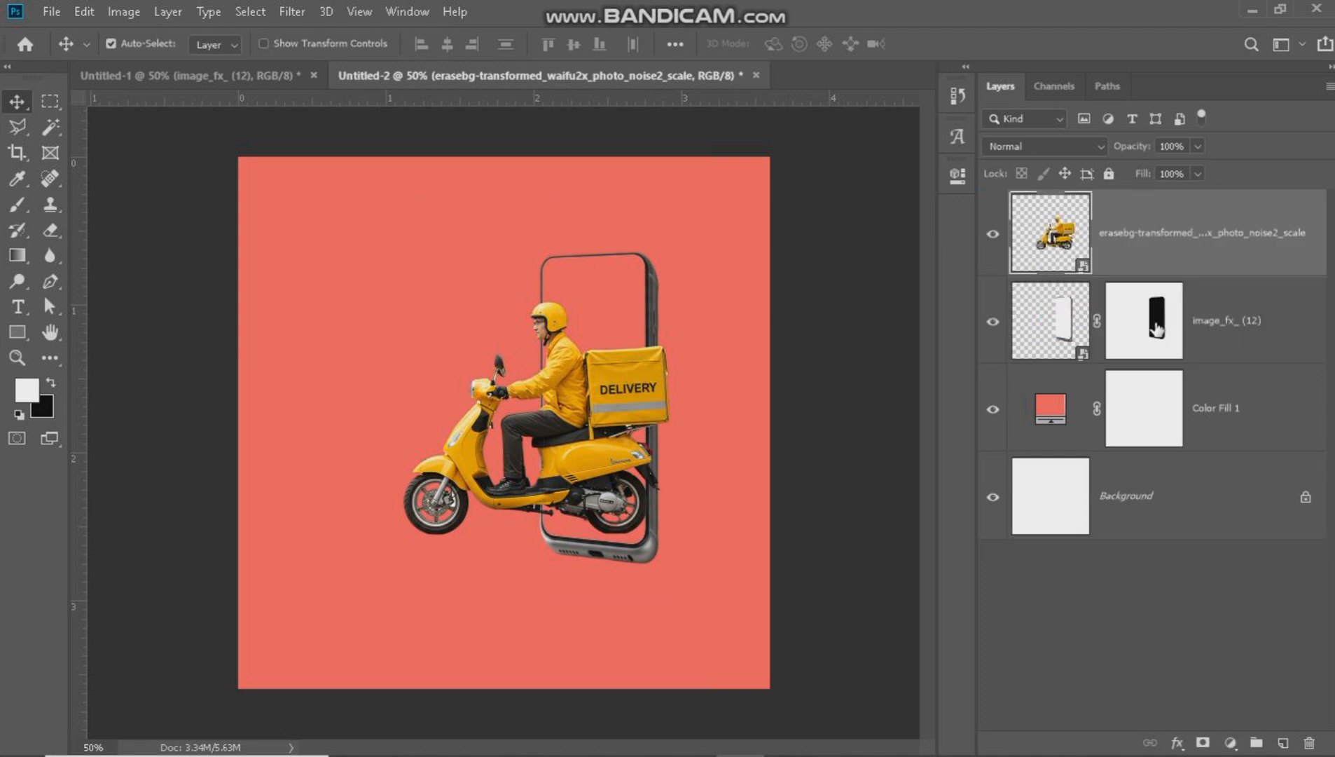
{"action": "left_click", "coordinate": [1156, 329], "text": "ctrl"}
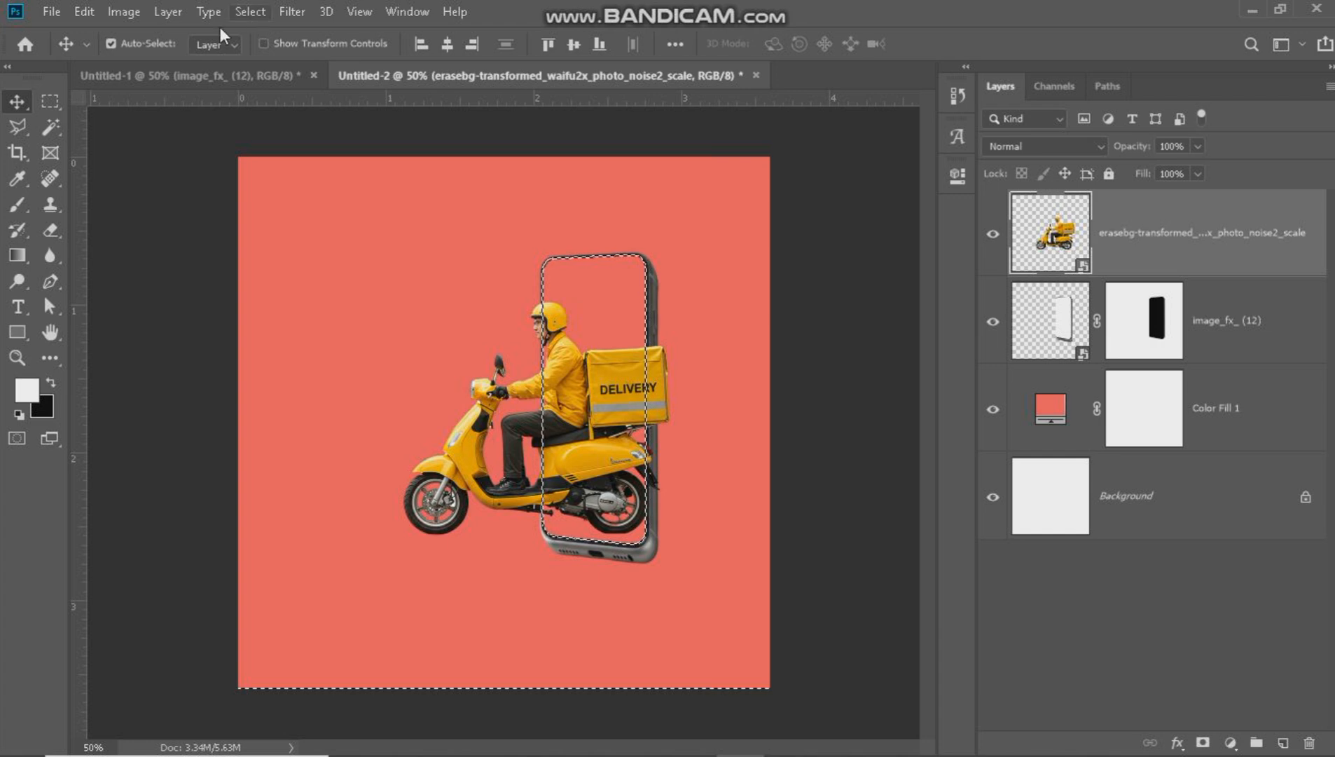
{"action": "left_click", "coordinate": [17, 204]}
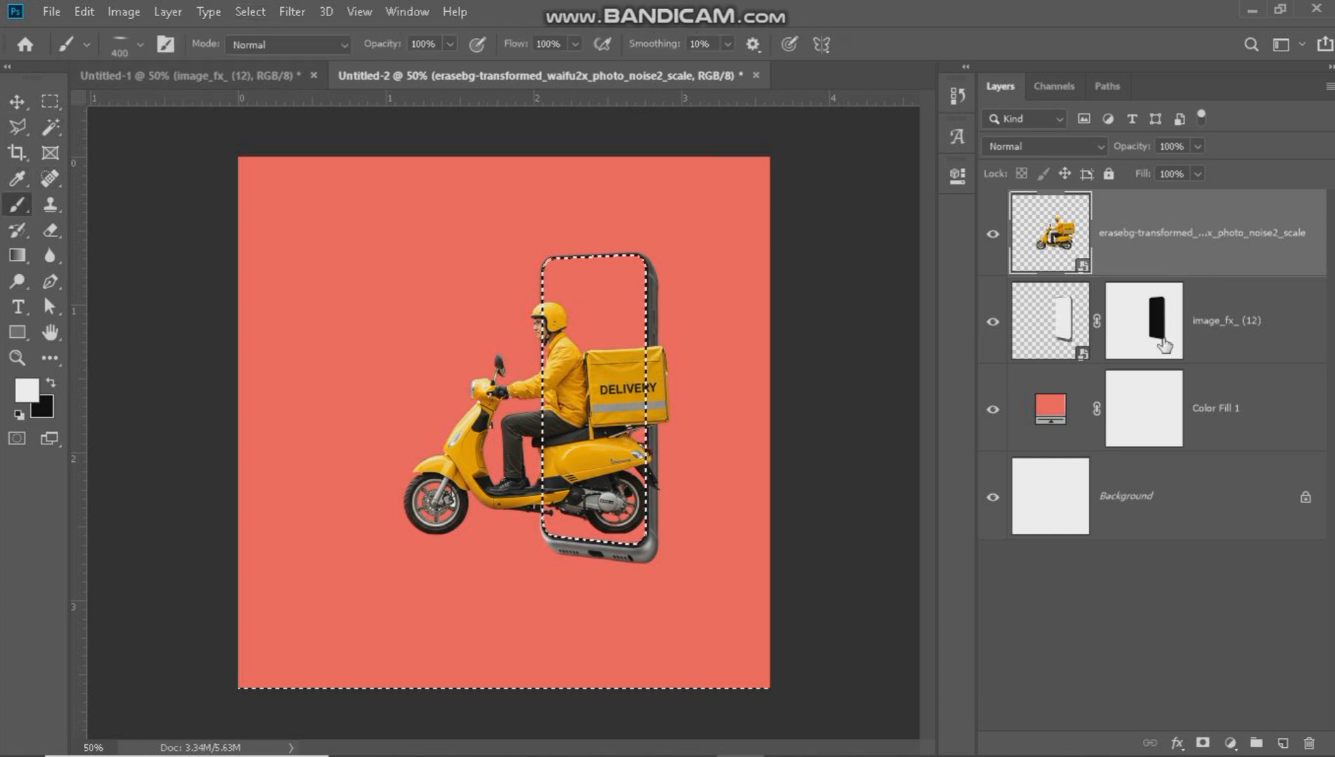
{"action": "key", "text": "ctrl+d"}
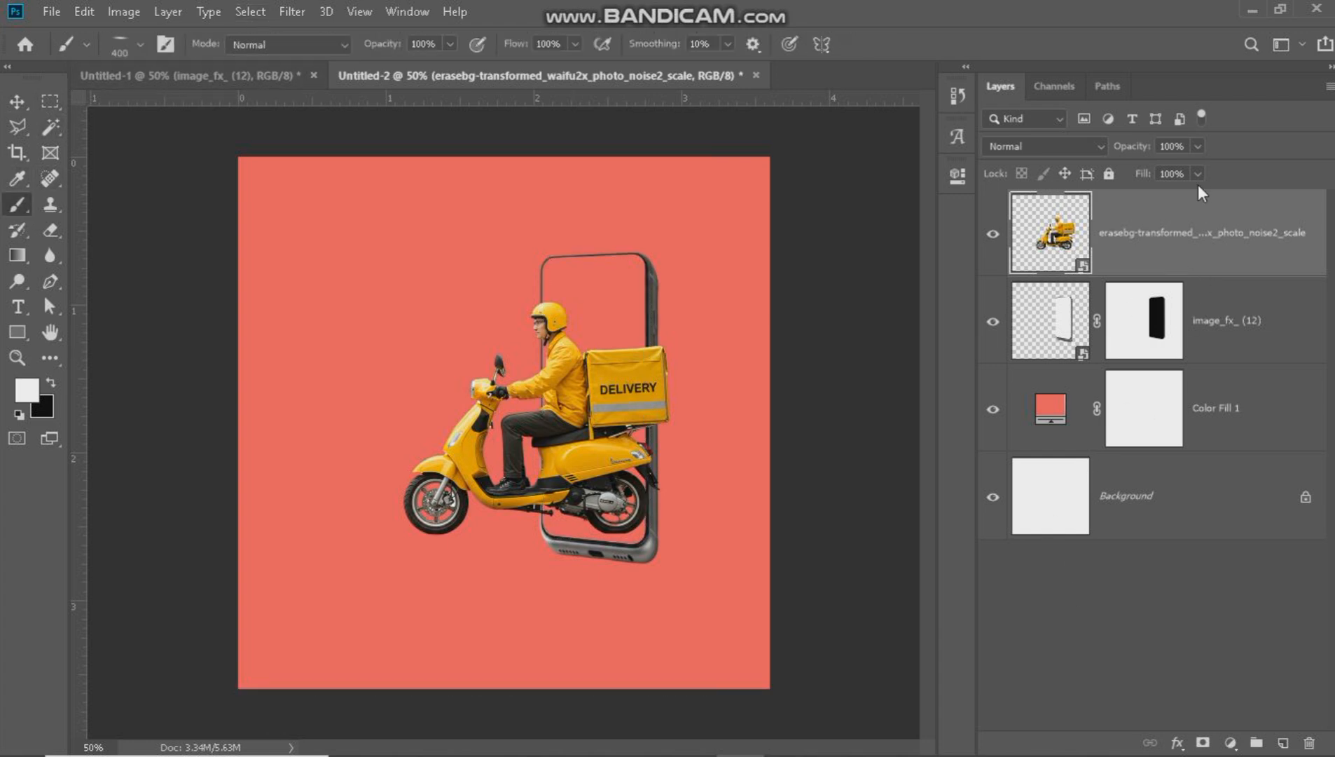
Add a layer mask to the scooter layer and load the phone layer's mask as a selection.
{"action": "left_click", "coordinate": [1204, 743]}
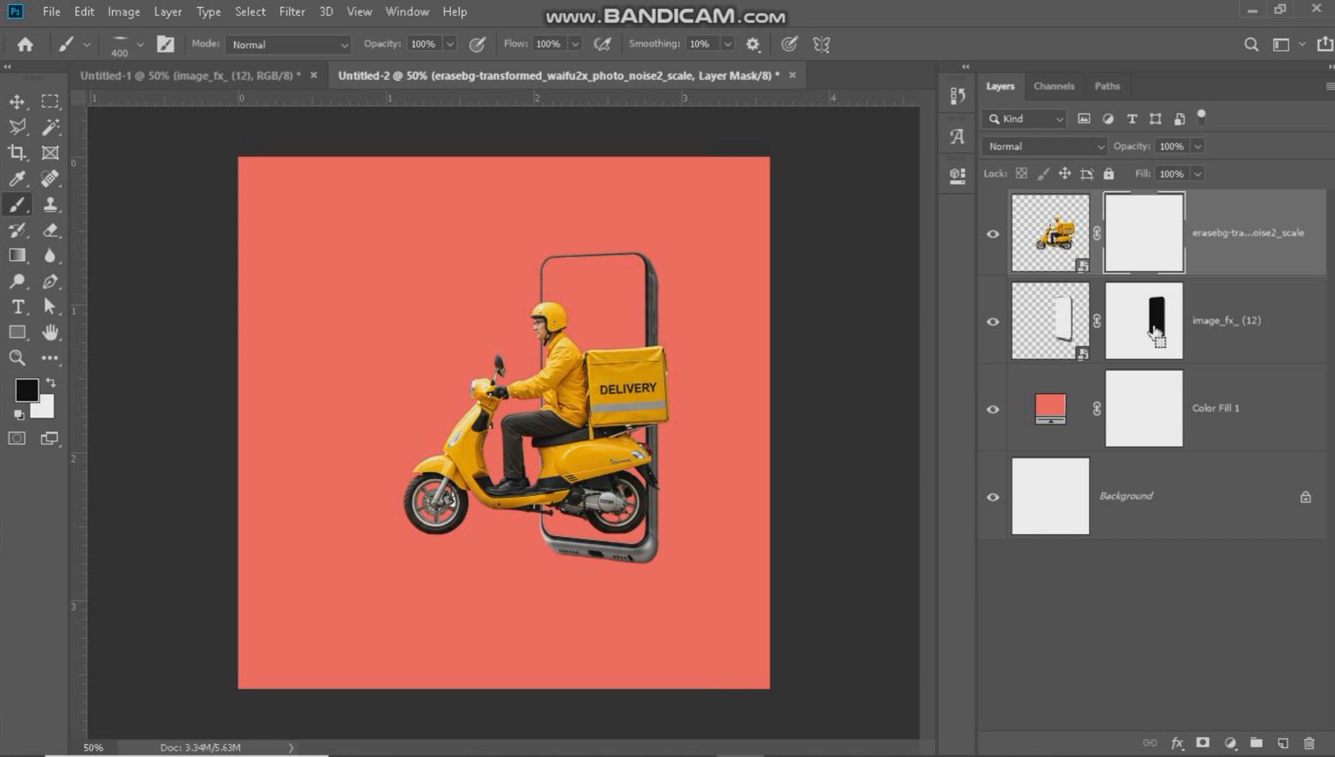
{"action": "left_click", "coordinate": [1155, 329], "text": "ctrl"}
{"action": "right_click", "coordinate": [232, 219]}
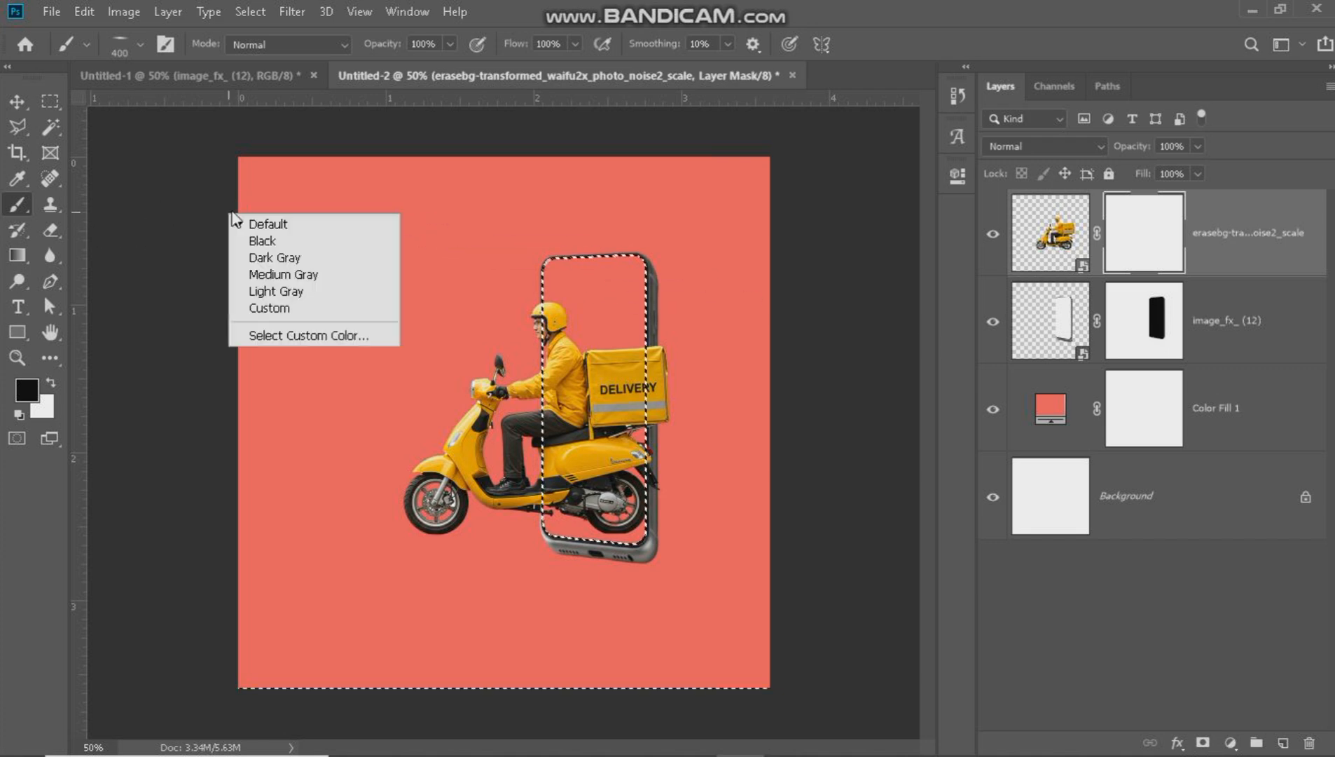
{"action": "left_click", "coordinate": [270, 227]}
Paint out the scooter parts overhanging the phone's right edge with a black 400 px soft round brush, and clear the selection.
{"action": "right_click", "coordinate": [363, 194]}
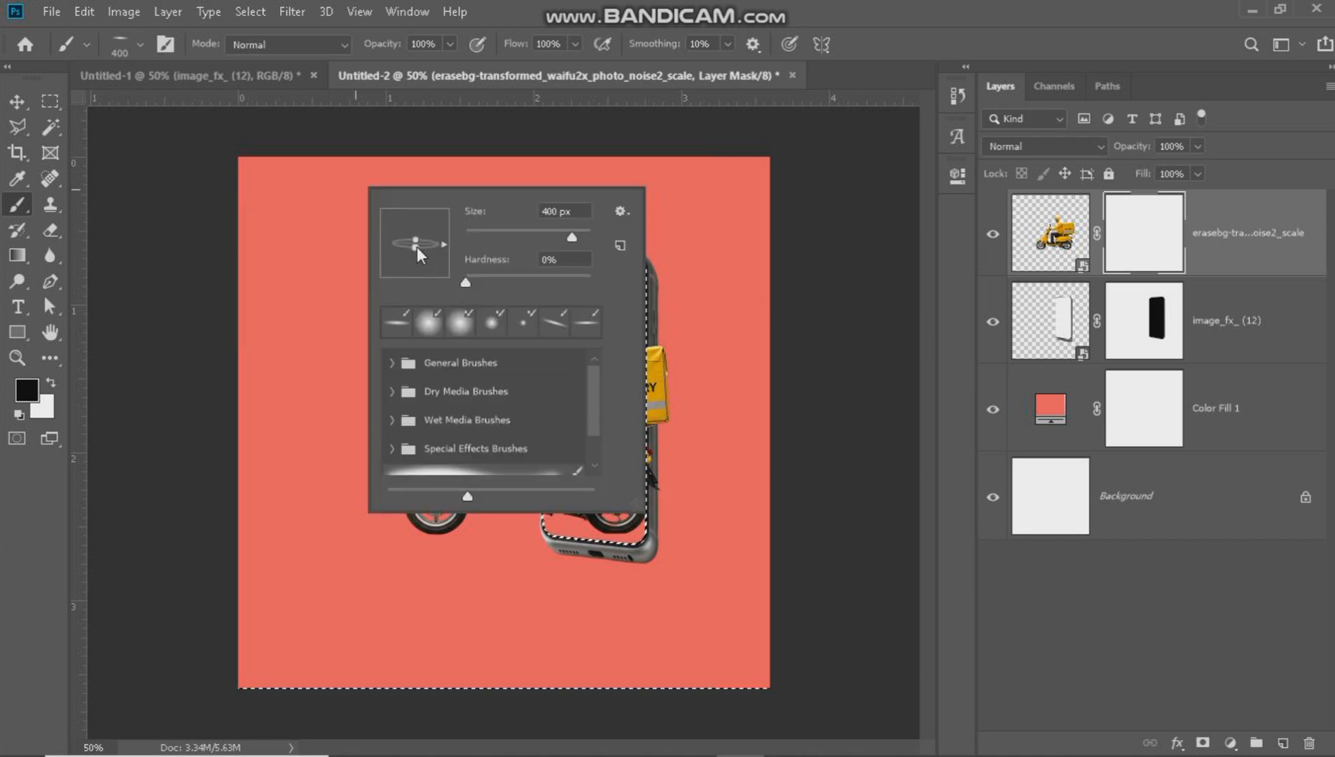
{"action": "double_click", "coordinate": [425, 313]}
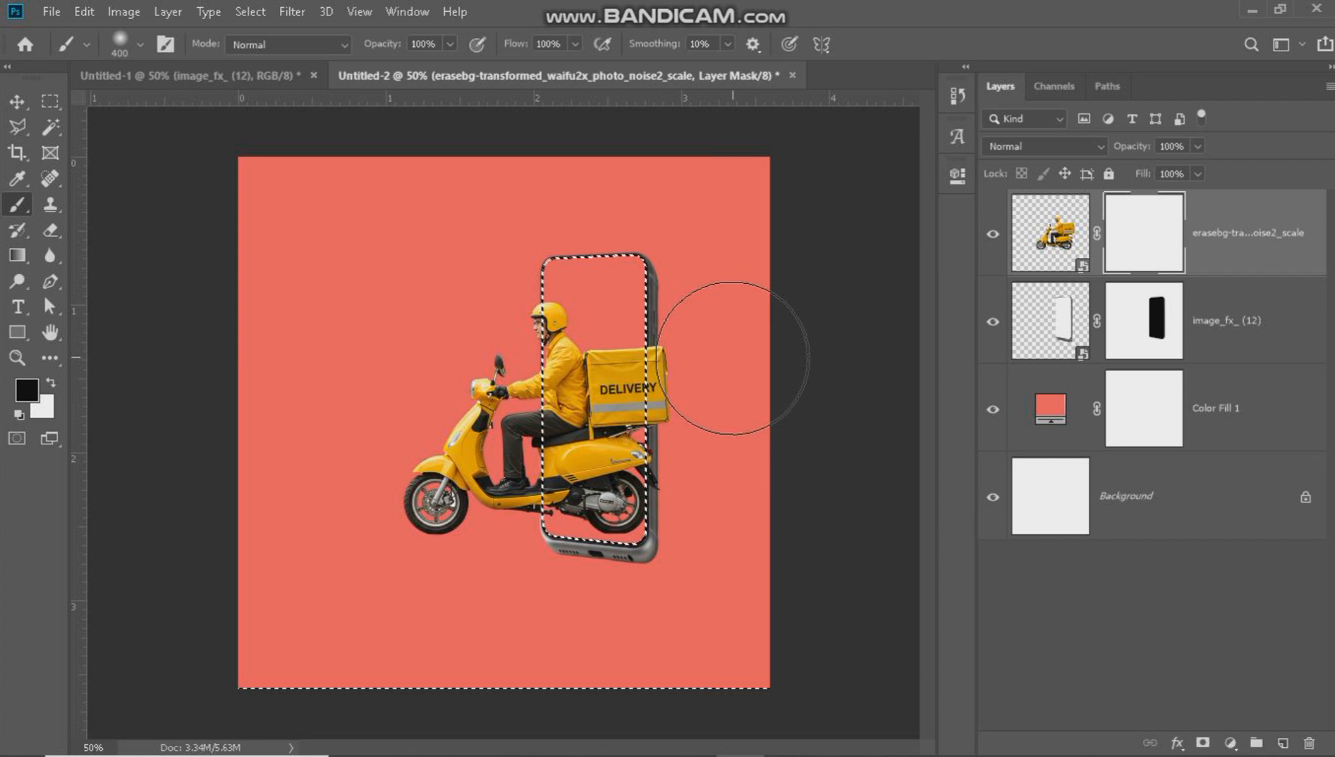
{"action": "mouse_move", "coordinate": [714, 278]}
{"action": "left_mouse_down"}
{"action": "mouse_move", "coordinate": [741, 288]}
{"action": "mouse_move", "coordinate": [697, 606]}
{"action": "mouse_move", "coordinate": [722, 483]}
{"action": "mouse_move", "coordinate": [728, 544]}
{"action": "mouse_move", "coordinate": [700, 343]}
{"action": "mouse_move", "coordinate": [718, 400]}
{"action": "mouse_move", "coordinate": [692, 477]}
{"action": "mouse_move", "coordinate": [703, 469]}
{"action": "mouse_move", "coordinate": [708, 511]}
{"action": "mouse_move", "coordinate": [697, 617]}
{"action": "left_mouse_up"}
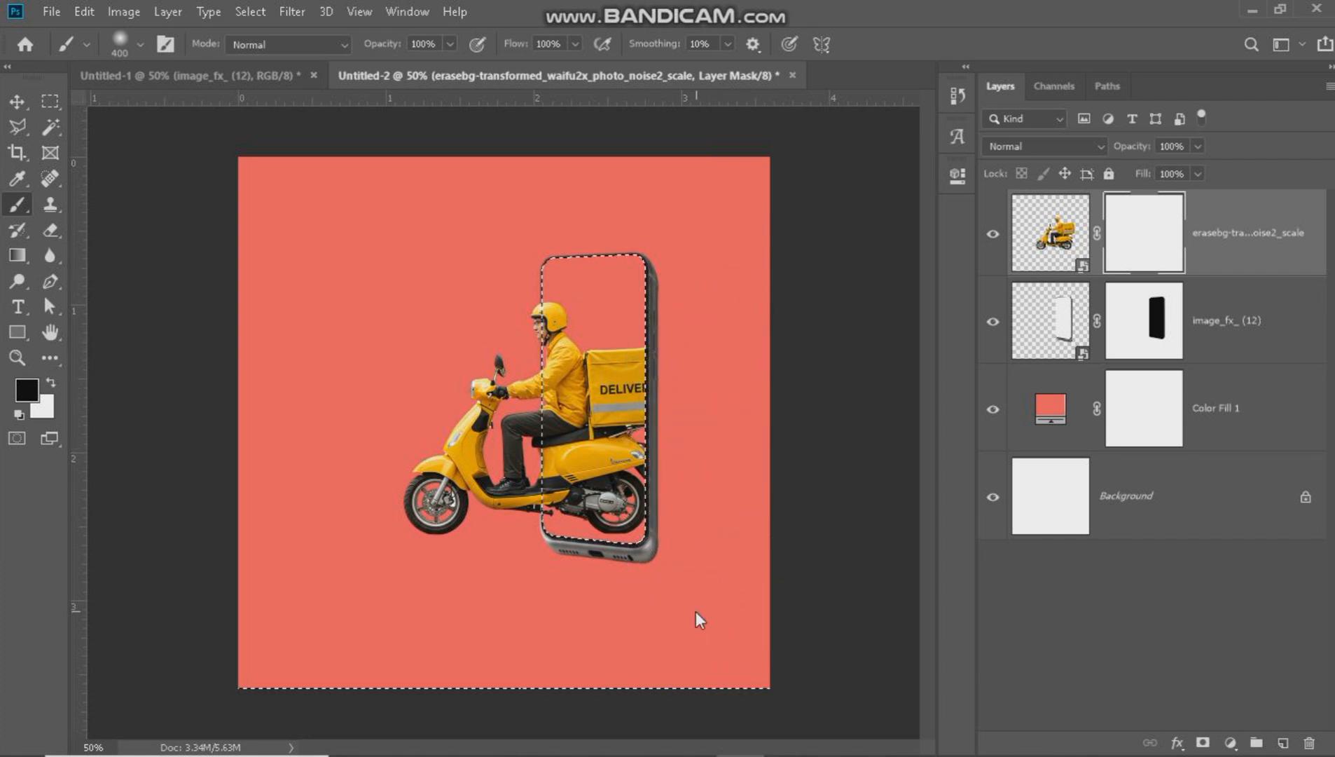
{"action": "left_click", "coordinate": [18, 105]}
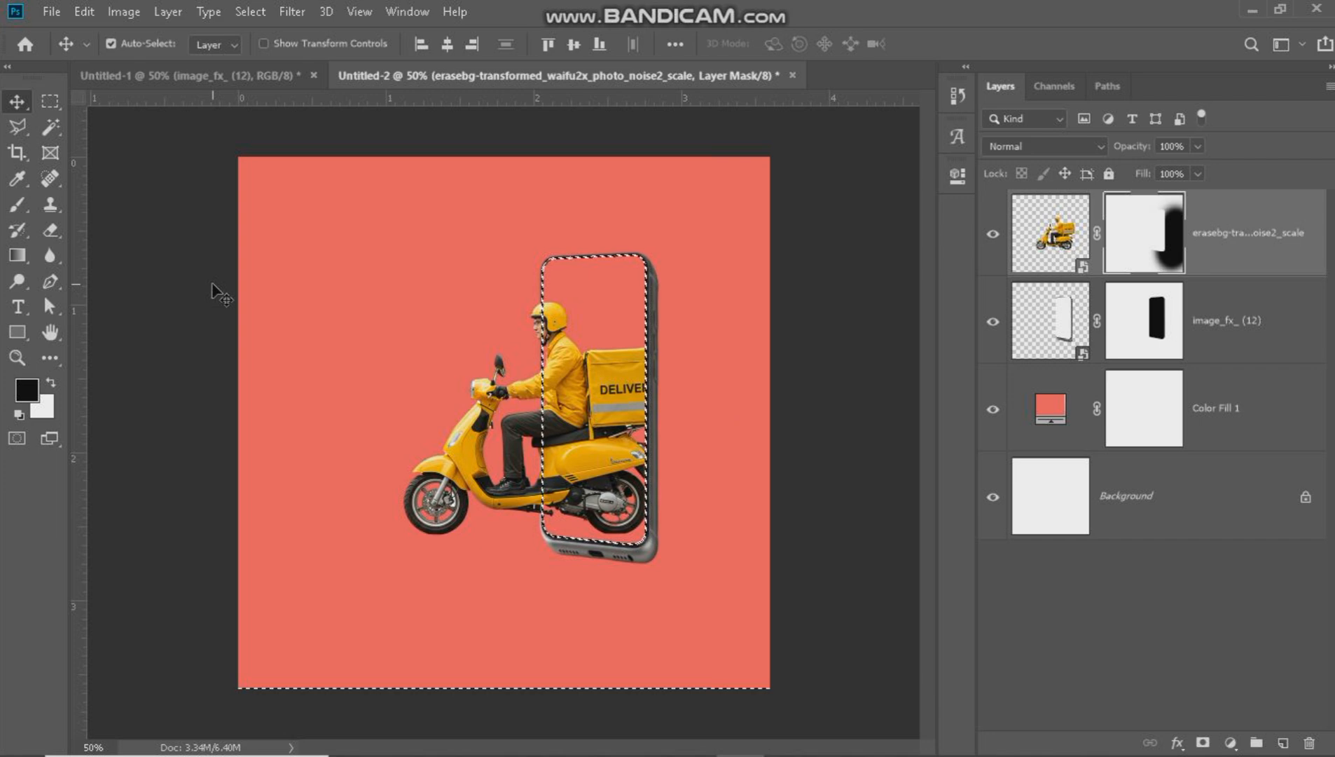
{"action": "key", "text": "ctrl+d"}
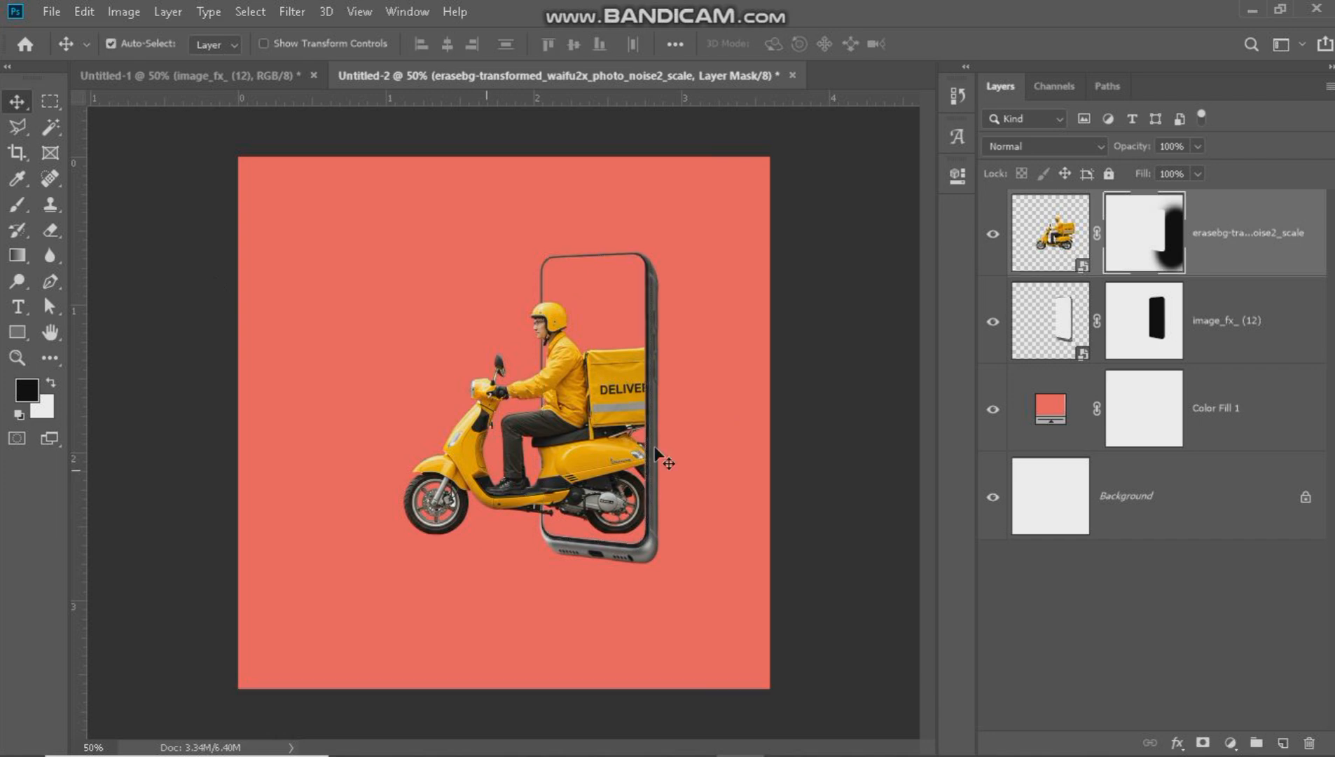
Change the Color Fill 1 layer's color to yellow #fbcb2a and lock the layer.
{"action": "left_click", "coordinate": [1054, 409]}
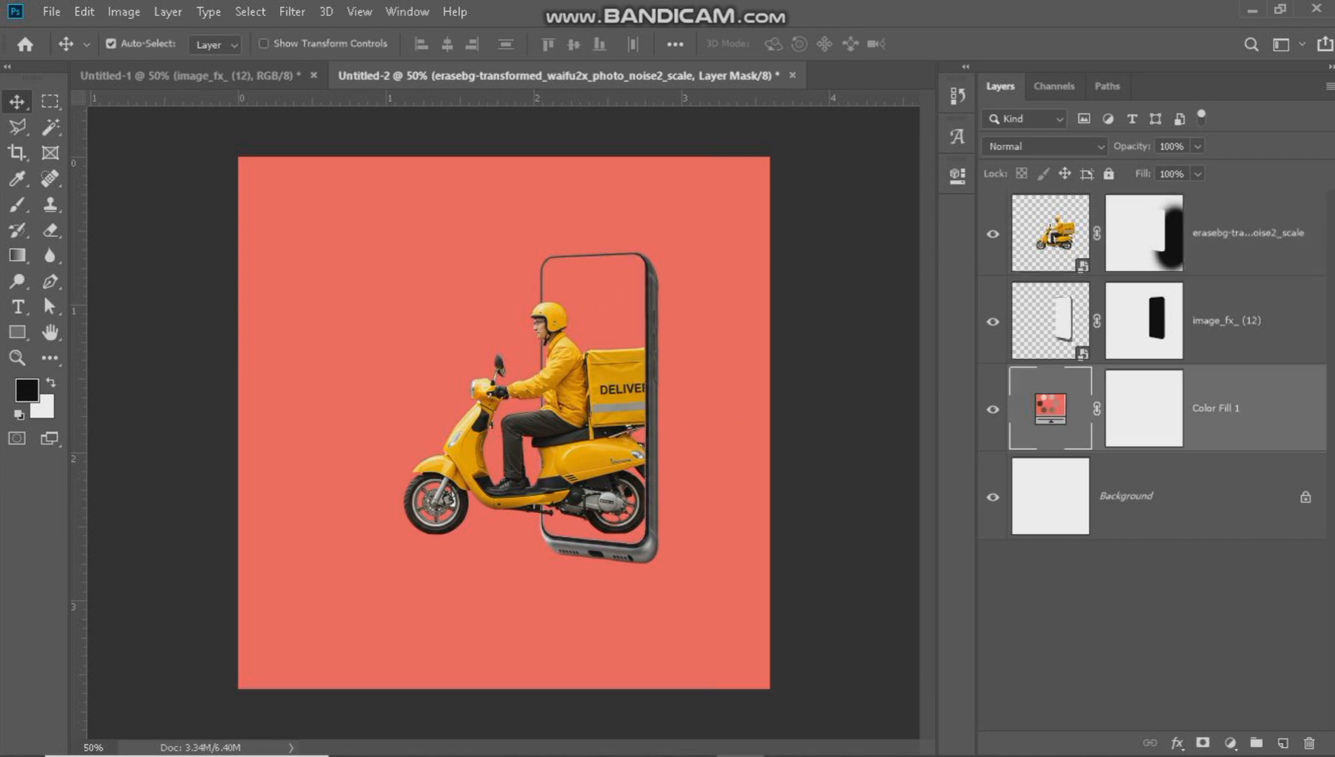
{"action": "double_click", "coordinate": [1054, 410]}
{"action": "type", "text": "e0813c"}
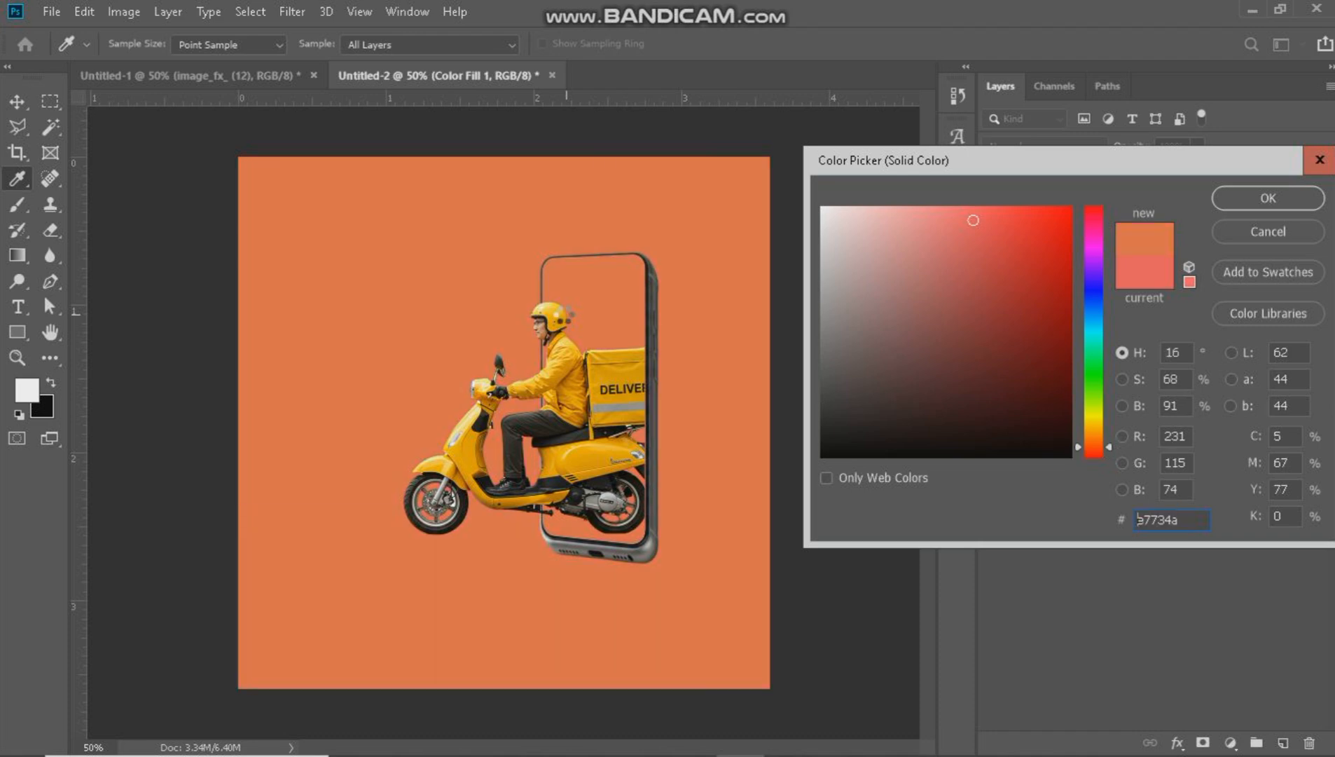
{"action": "left_click", "coordinate": [559, 304]}
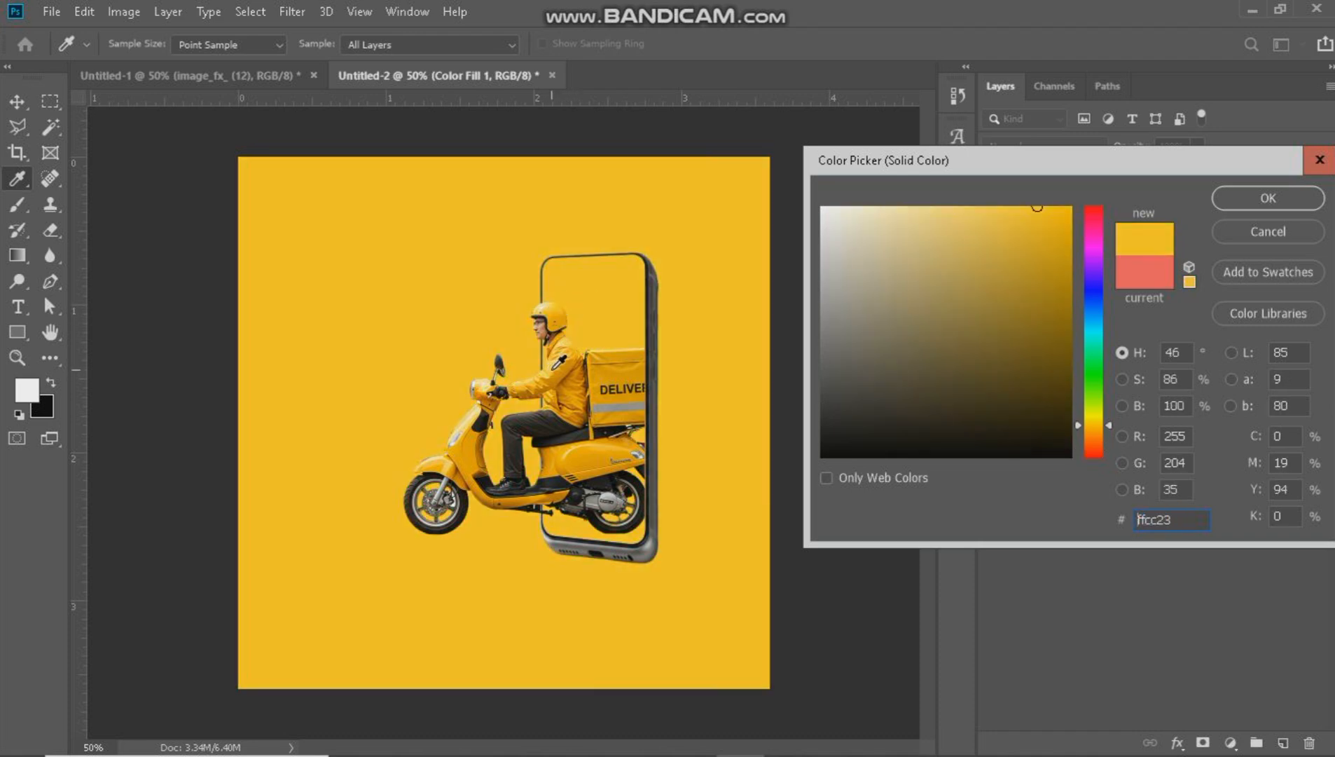
{"action": "left_click", "coordinate": [555, 352]}
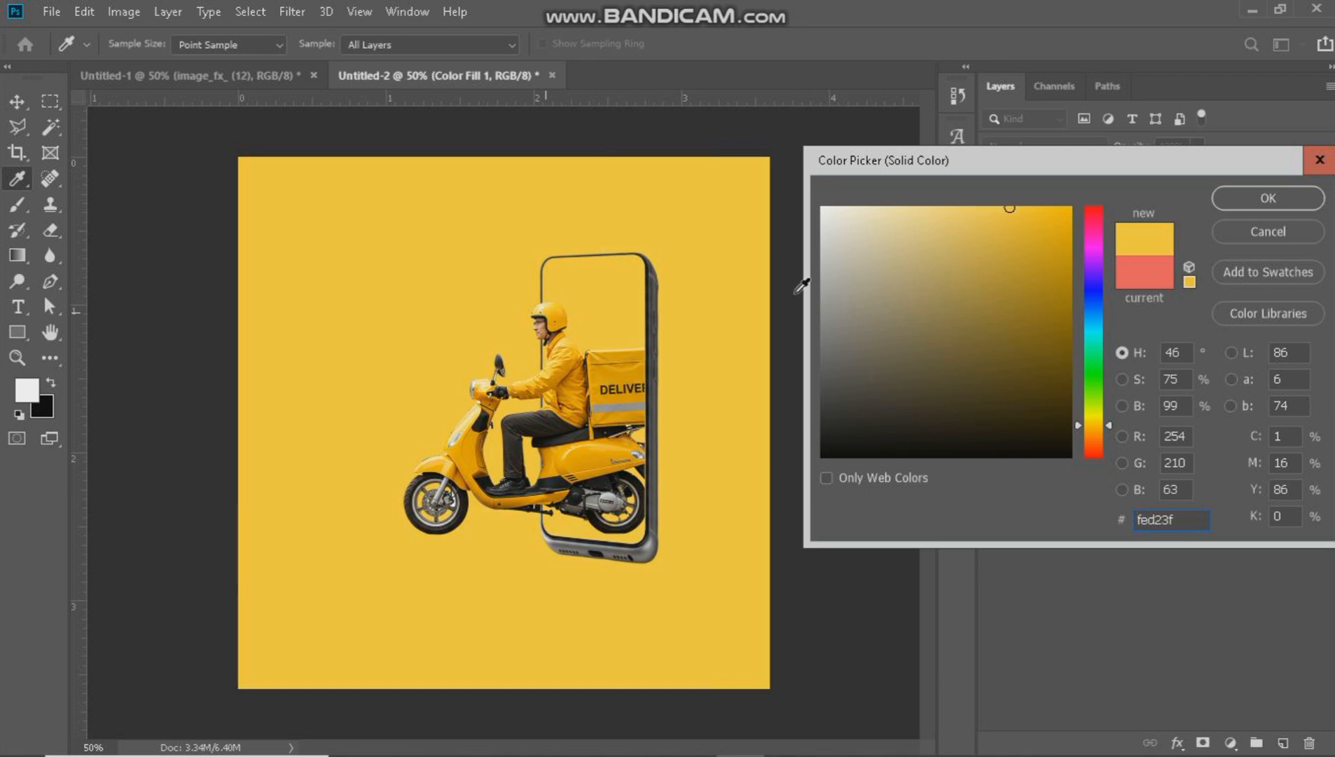
{"action": "left_click", "coordinate": [1030, 211]}
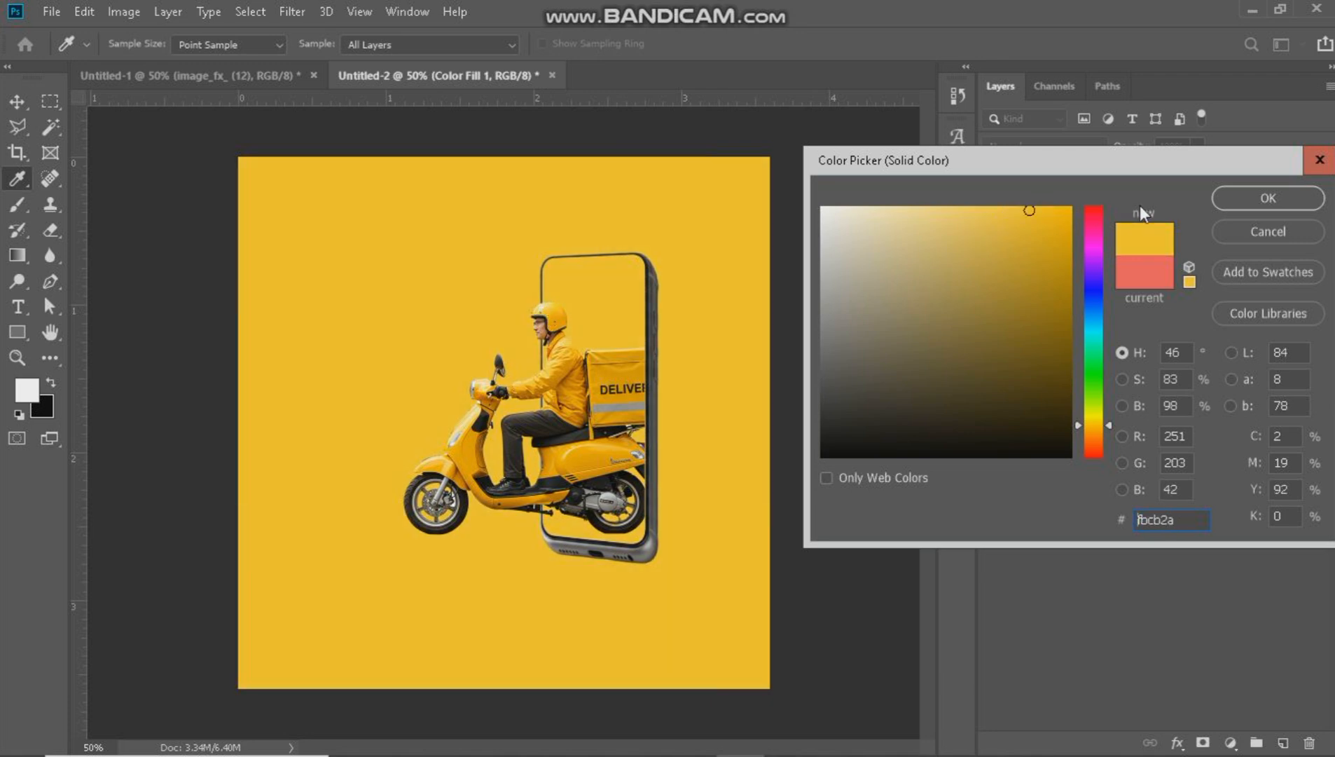
{"action": "left_click", "coordinate": [1243, 202]}
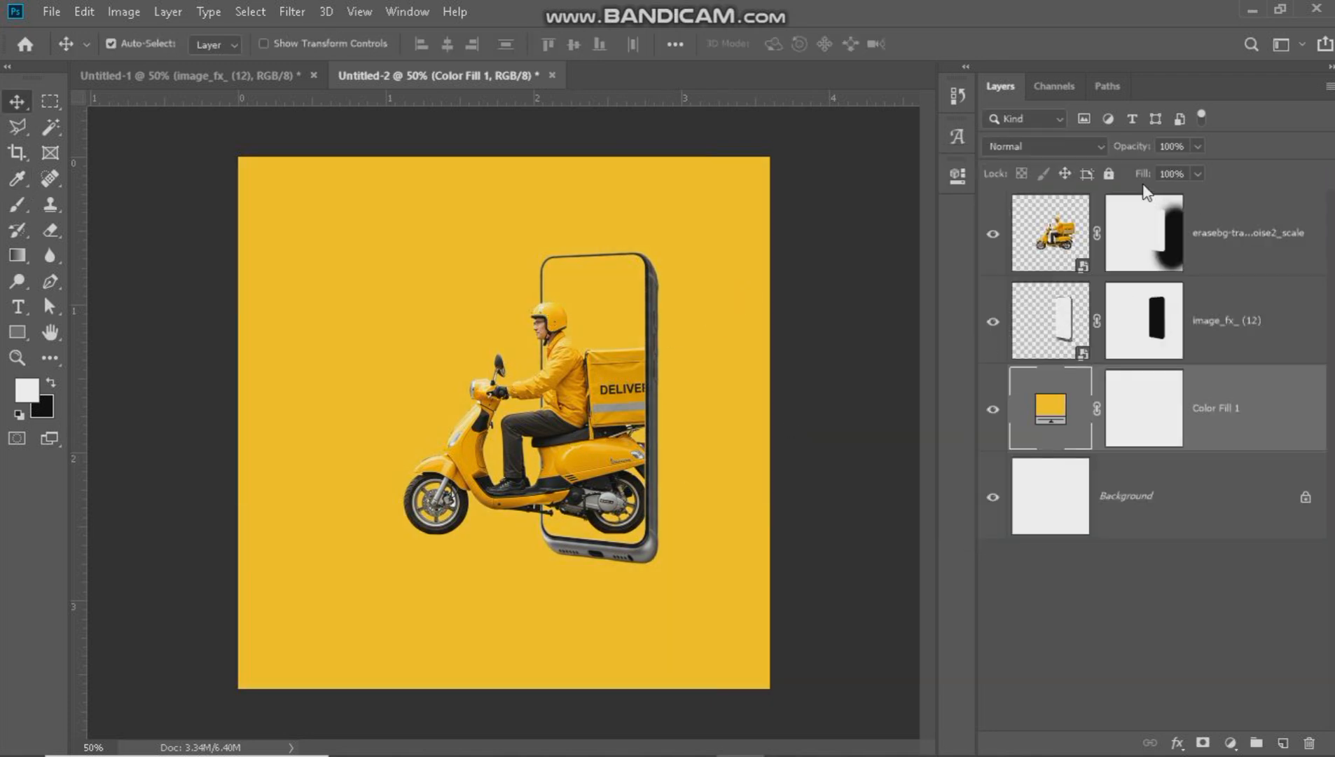
{"action": "left_click", "coordinate": [1109, 173]}
Move the scooter and phone layers together about 0.287 in to the right and 0.040 in up.
{"action": "left_click_drag", "start_coordinate": [688, 235], "coordinate": [492, 381]}
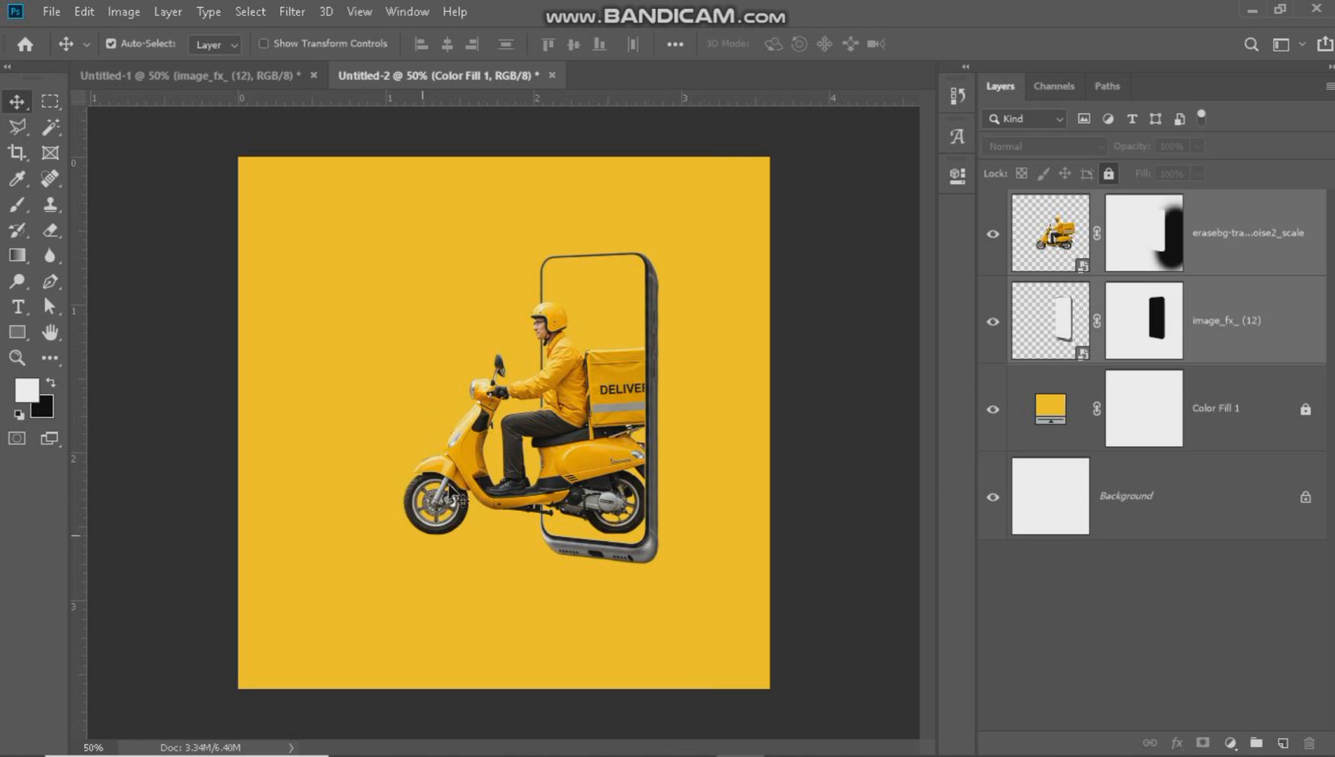
{"action": "left_click_drag", "start_coordinate": [481, 499], "coordinate": [523, 490]}
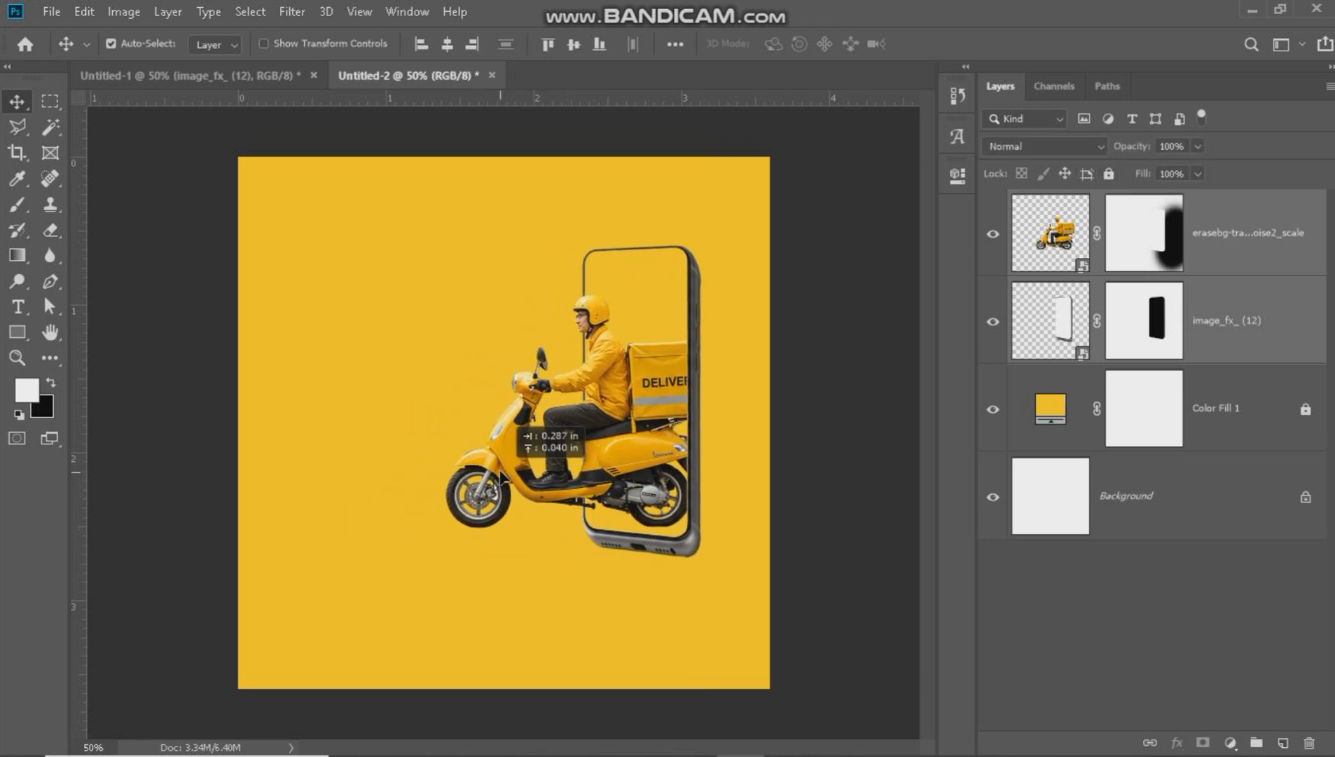
{"action": "left_click", "coordinate": [107, 362]}
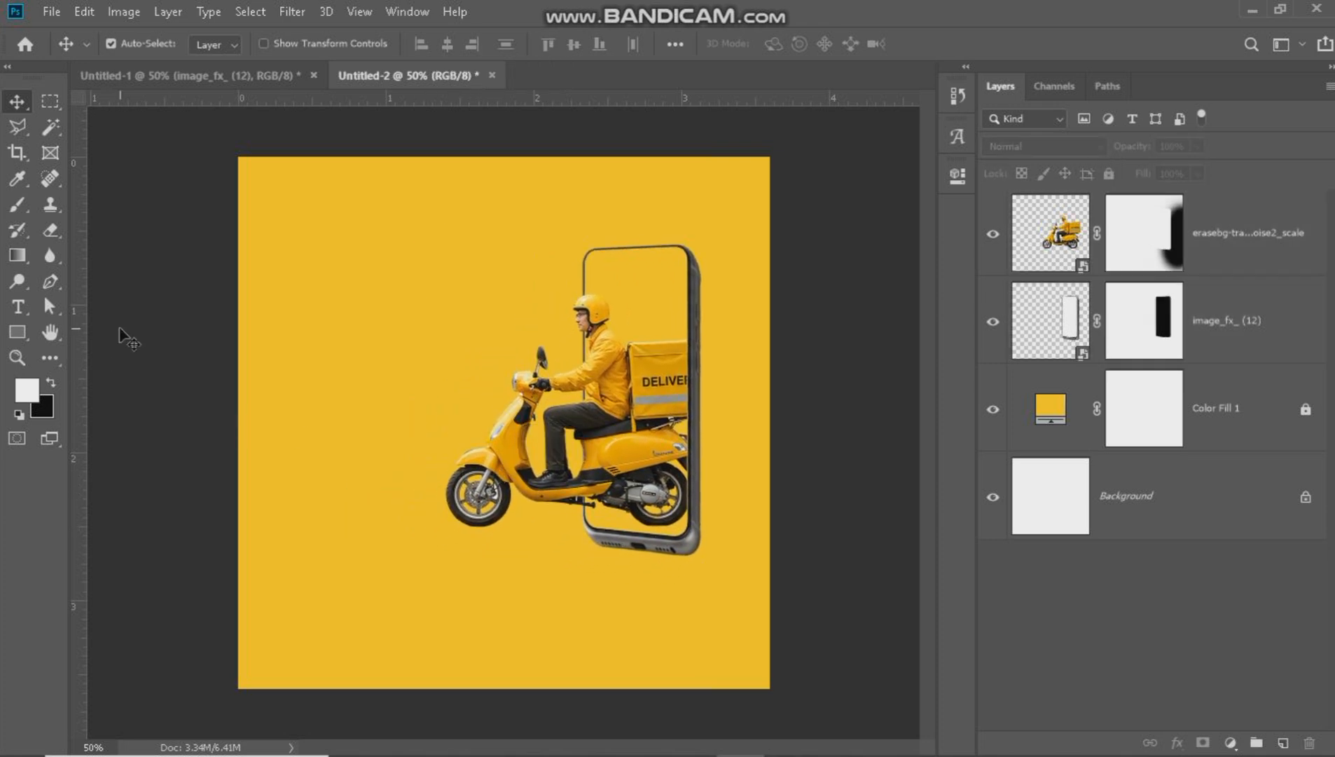
Add the white text "every" in the Momentz font on the empty area left of the rider.
{"action": "left_click", "coordinate": [28, 309]}
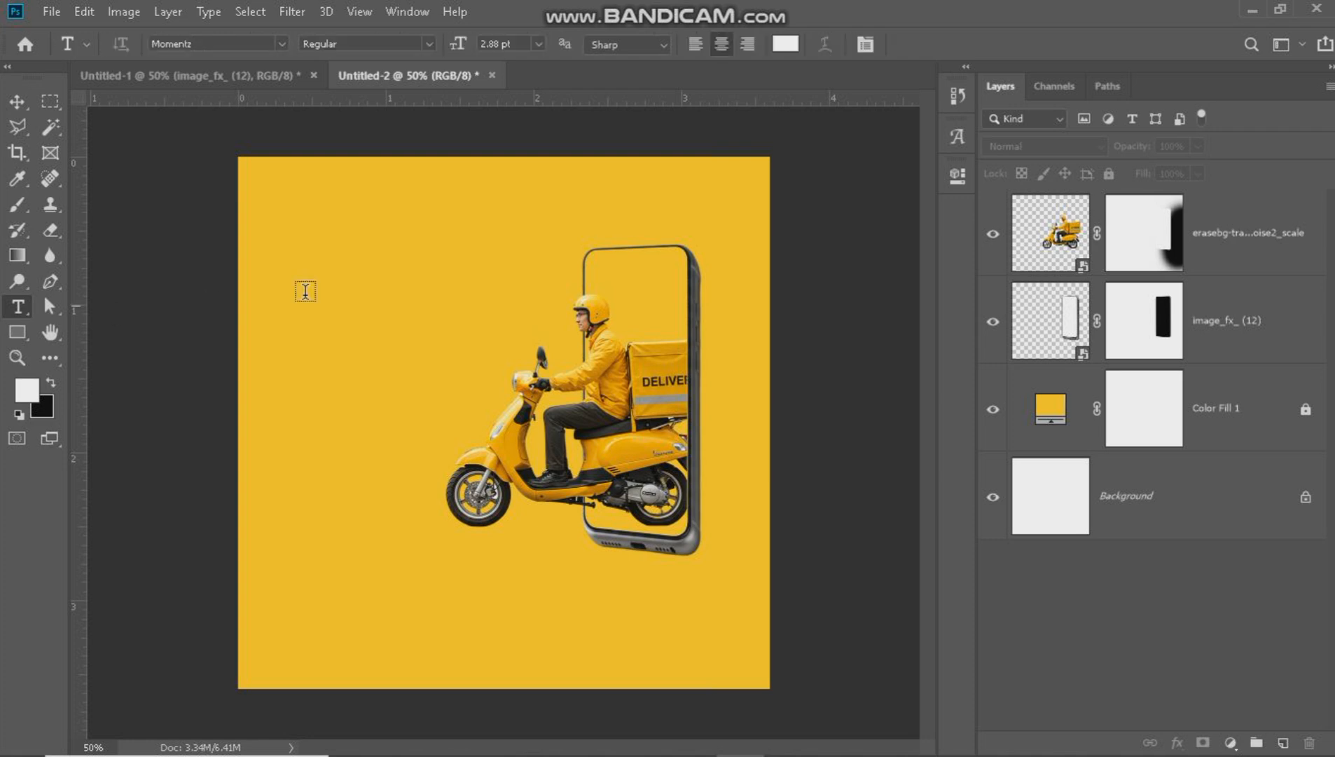
{"action": "left_click", "coordinate": [330, 283]}
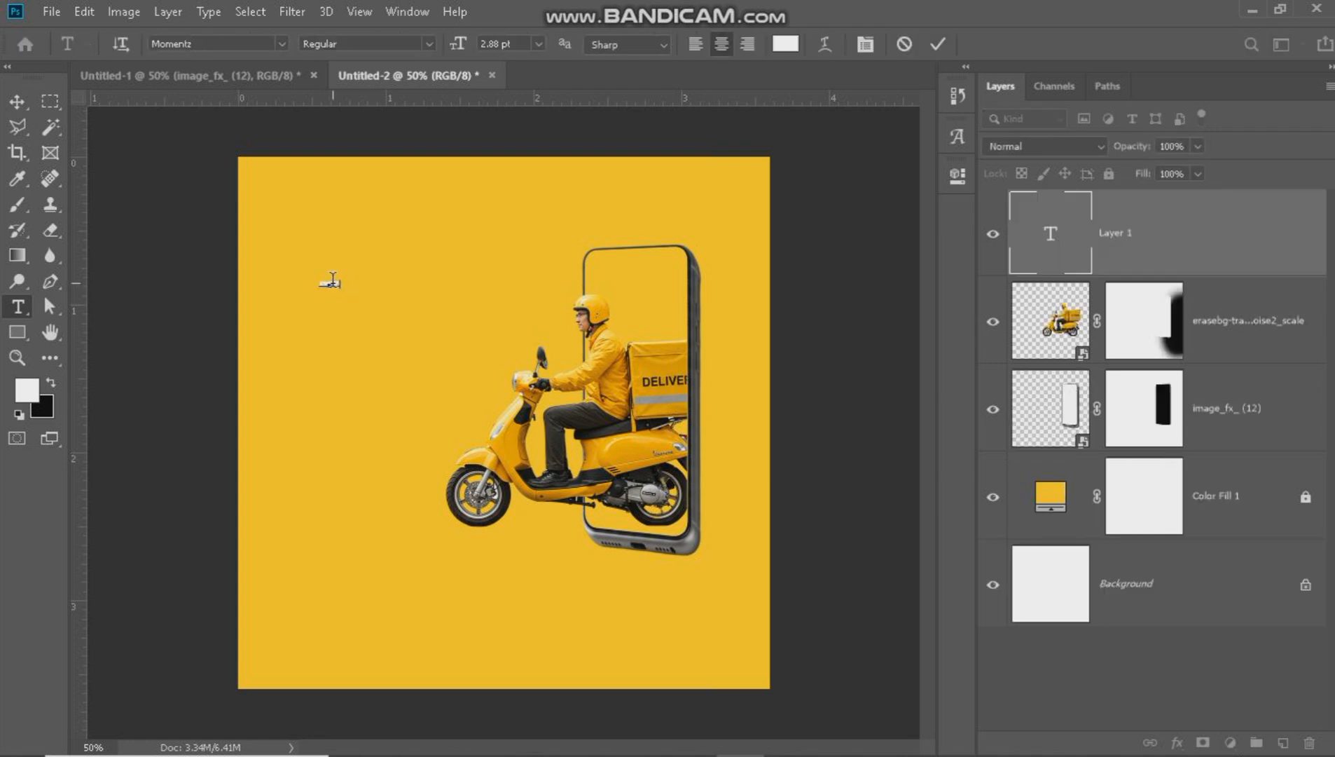
{"action": "left_click", "coordinate": [938, 45]}
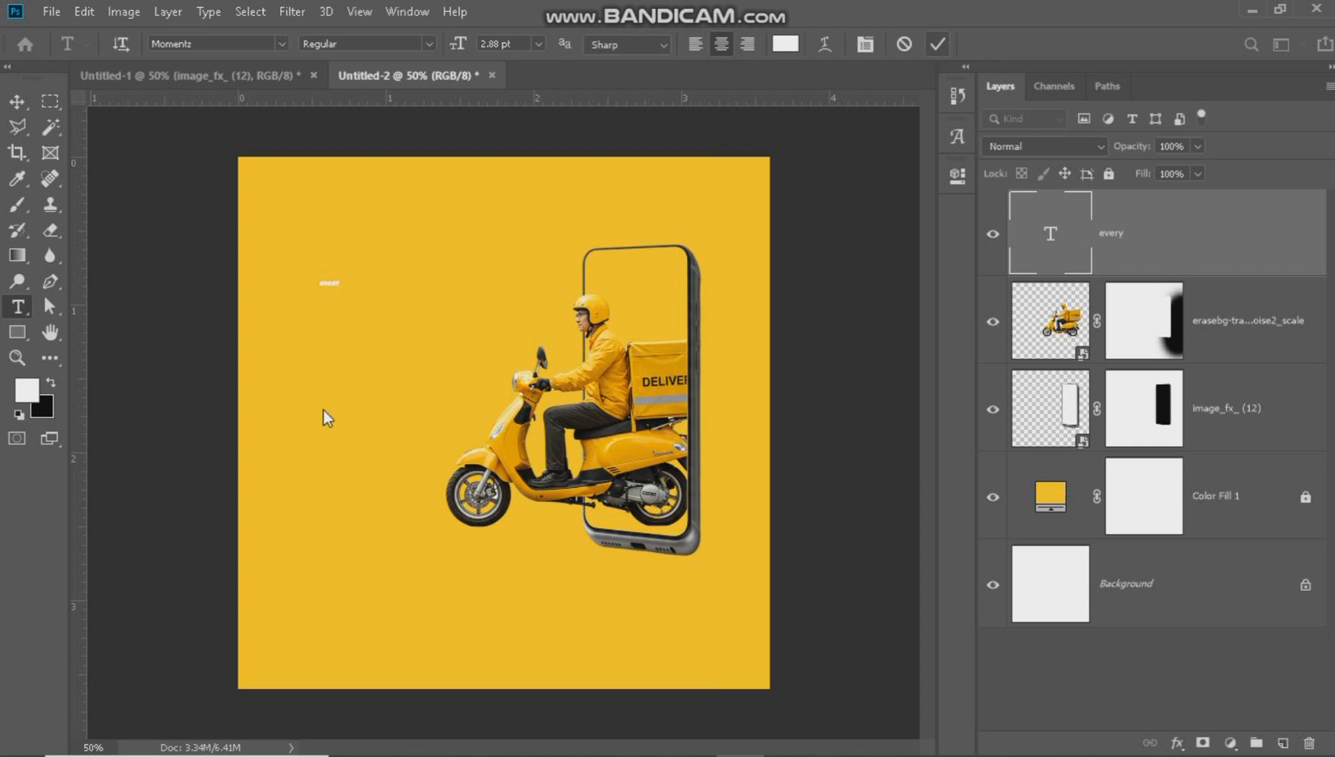
Enlarge the "every" text to about 812% and position it near the canvas's upper left edge.
{"action": "key", "text": "v"}
{"action": "key", "text": "ctrl+t"}
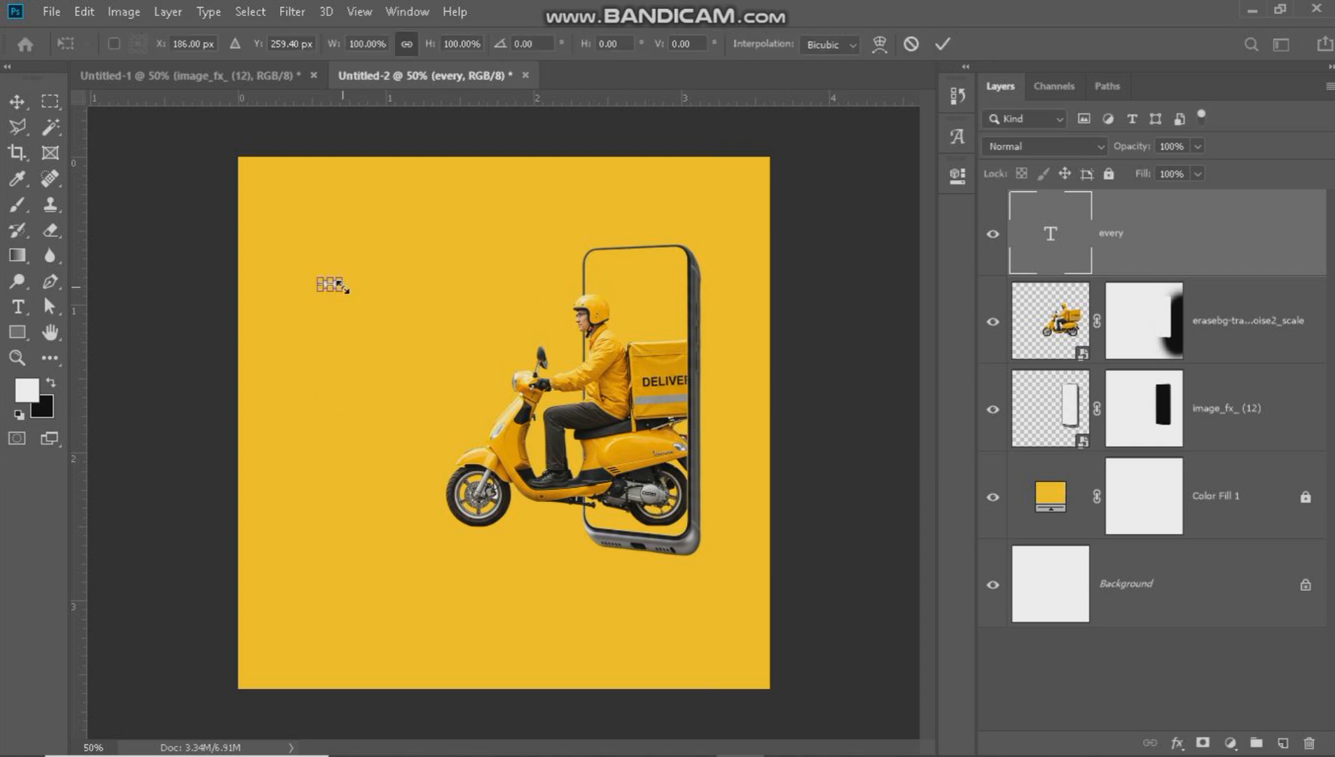
{"action": "left_click_drag", "start_coordinate": [344, 287], "coordinate": [470, 392]}
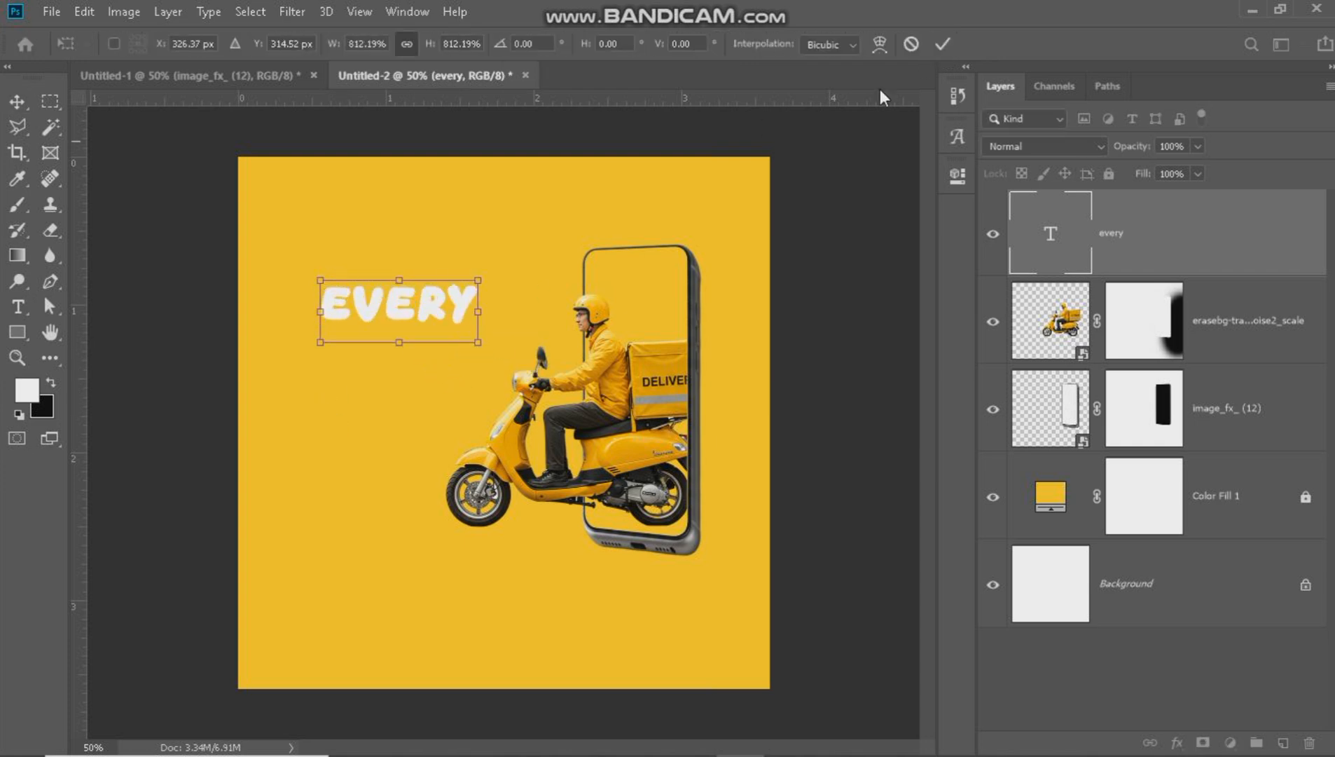
{"action": "left_click", "coordinate": [946, 49]}
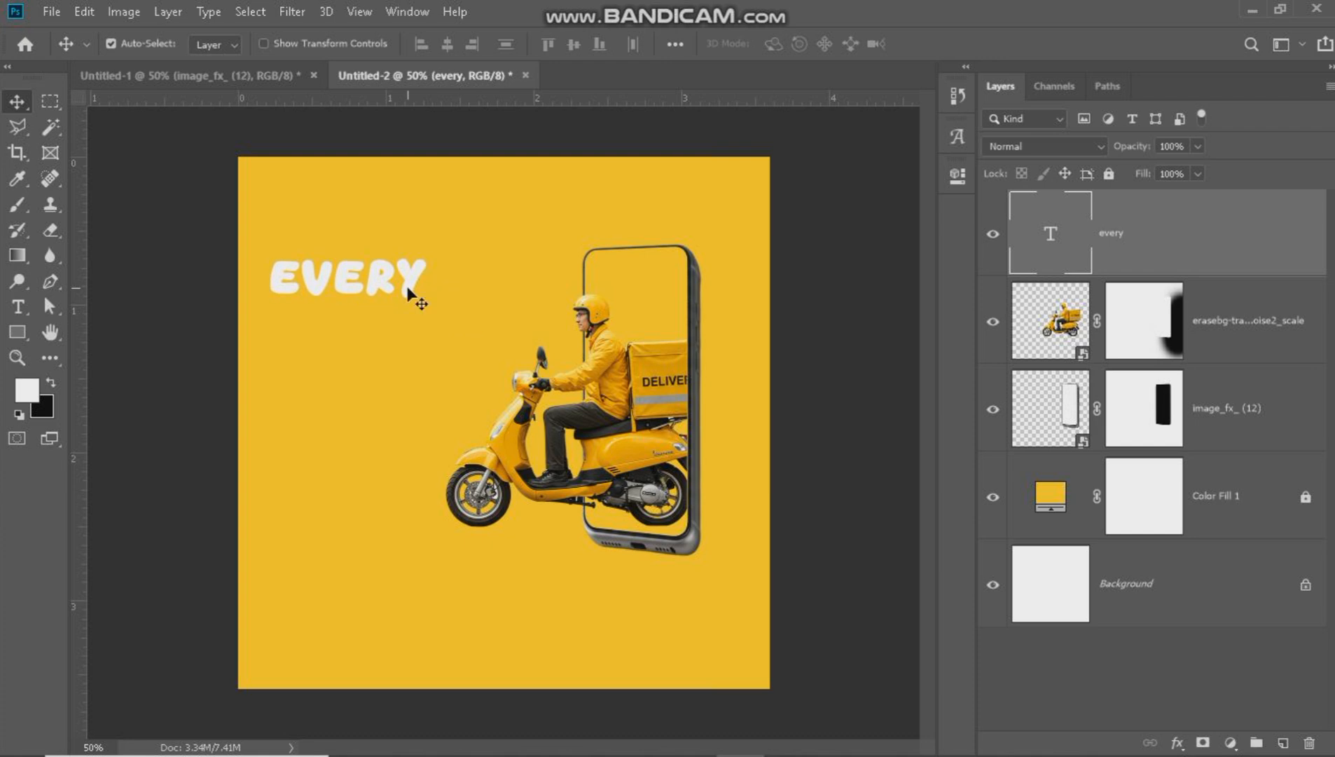
Change the "every" text color to blue #3138d6.
{"action": "key", "text": "t"}
{"action": "double_click", "coordinate": [408, 284]}
{"action": "left_click", "coordinate": [785, 44]}
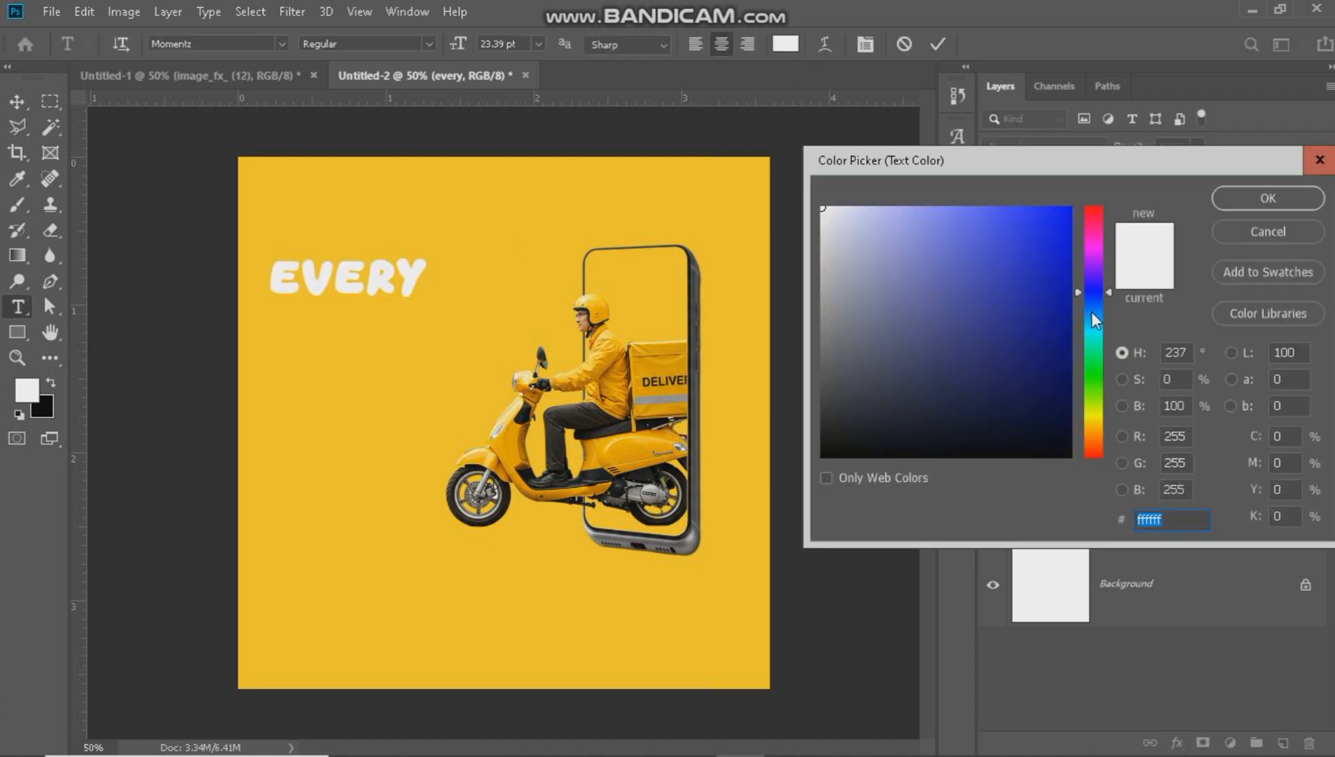
{"action": "left_click", "coordinate": [1015, 246]}
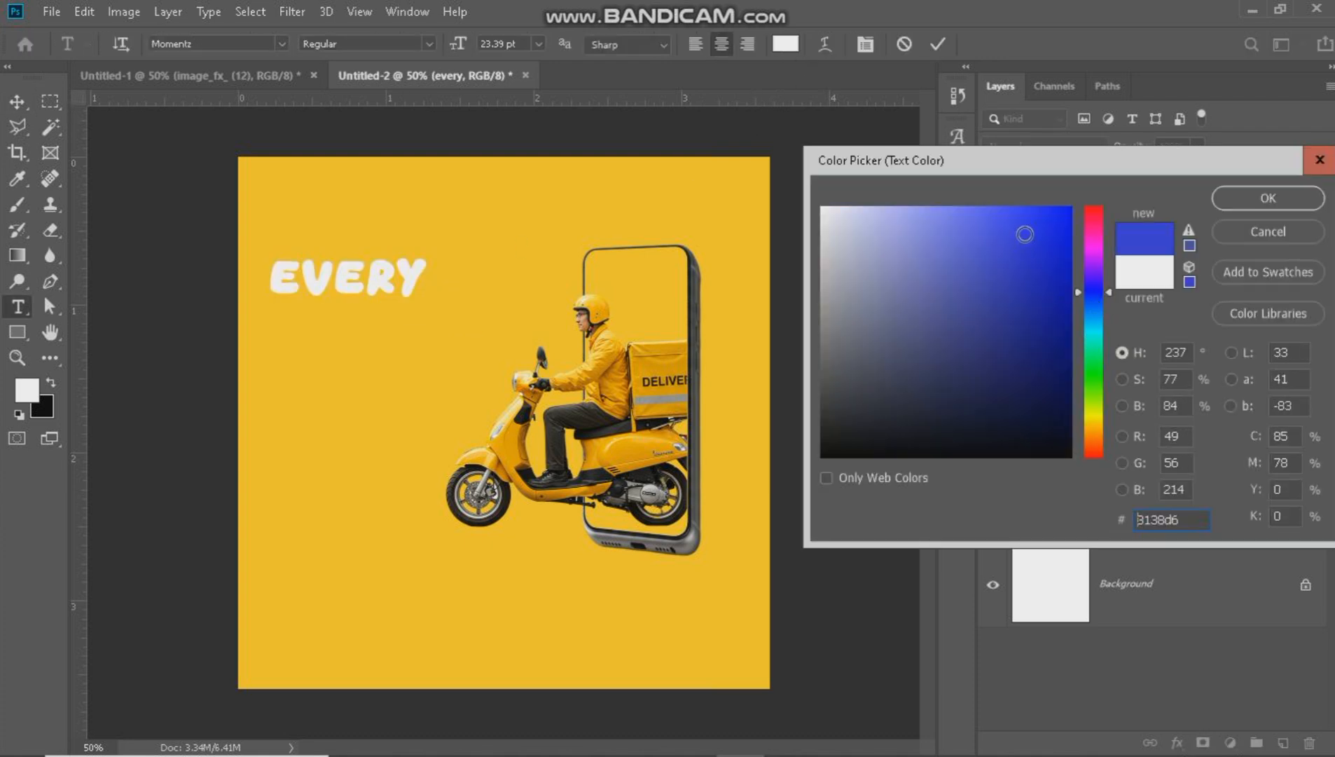
{"action": "left_click", "coordinate": [1234, 203]}
{"action": "left_click", "coordinate": [937, 43]}
{"action": "key", "text": "v"}
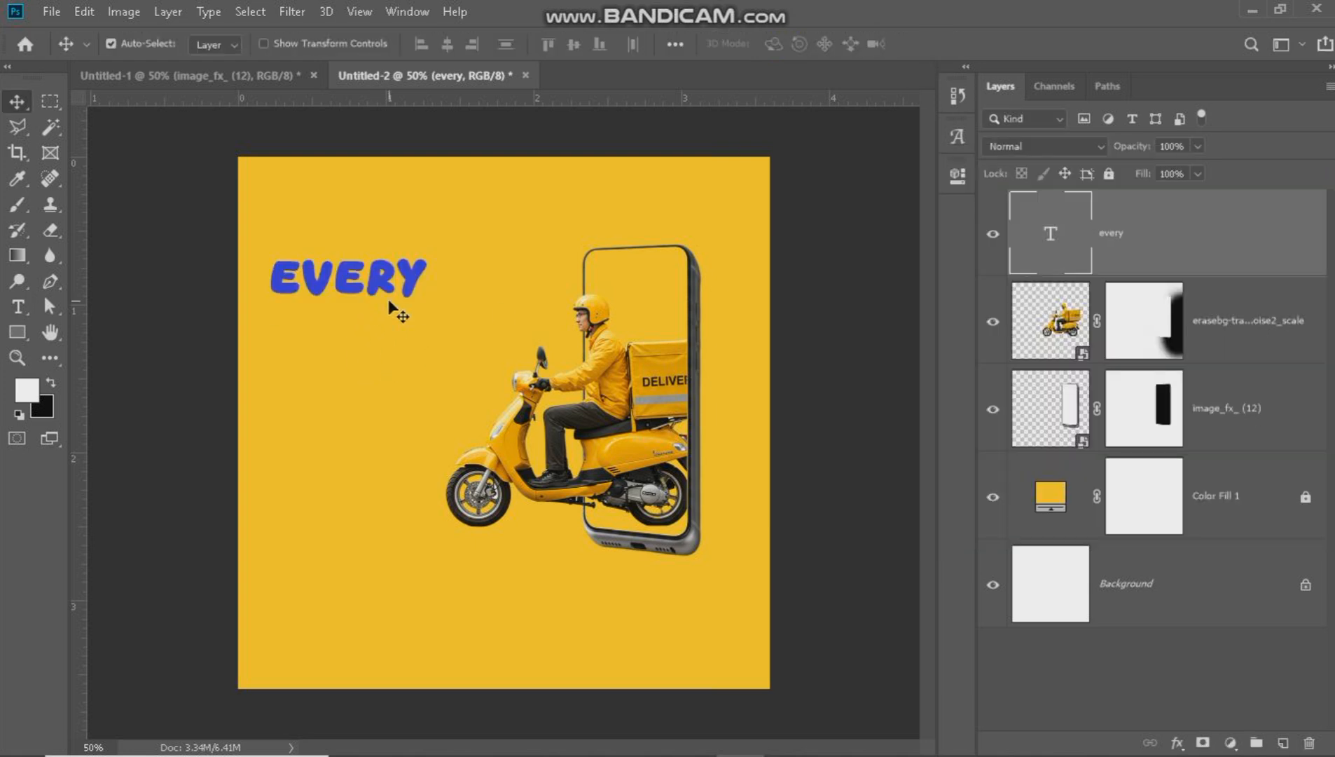
Duplicate the "every" text just below the original and change the copy to read "ride".
{"action": "left_click_drag", "start_coordinate": [413, 281], "coordinate": [419, 334]}
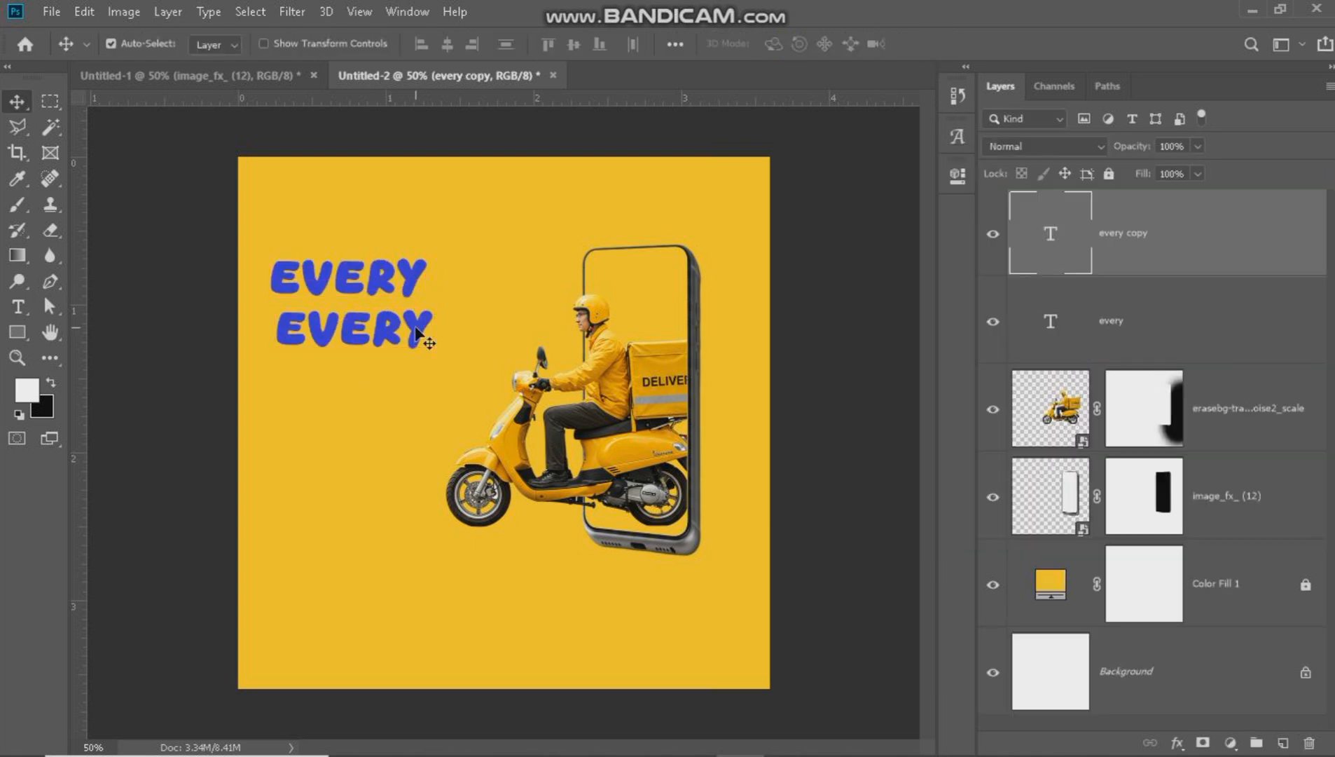
{"action": "key", "text": "t"}
{"action": "double_click", "coordinate": [417, 335]}
{"action": "type", "text": "RID"}
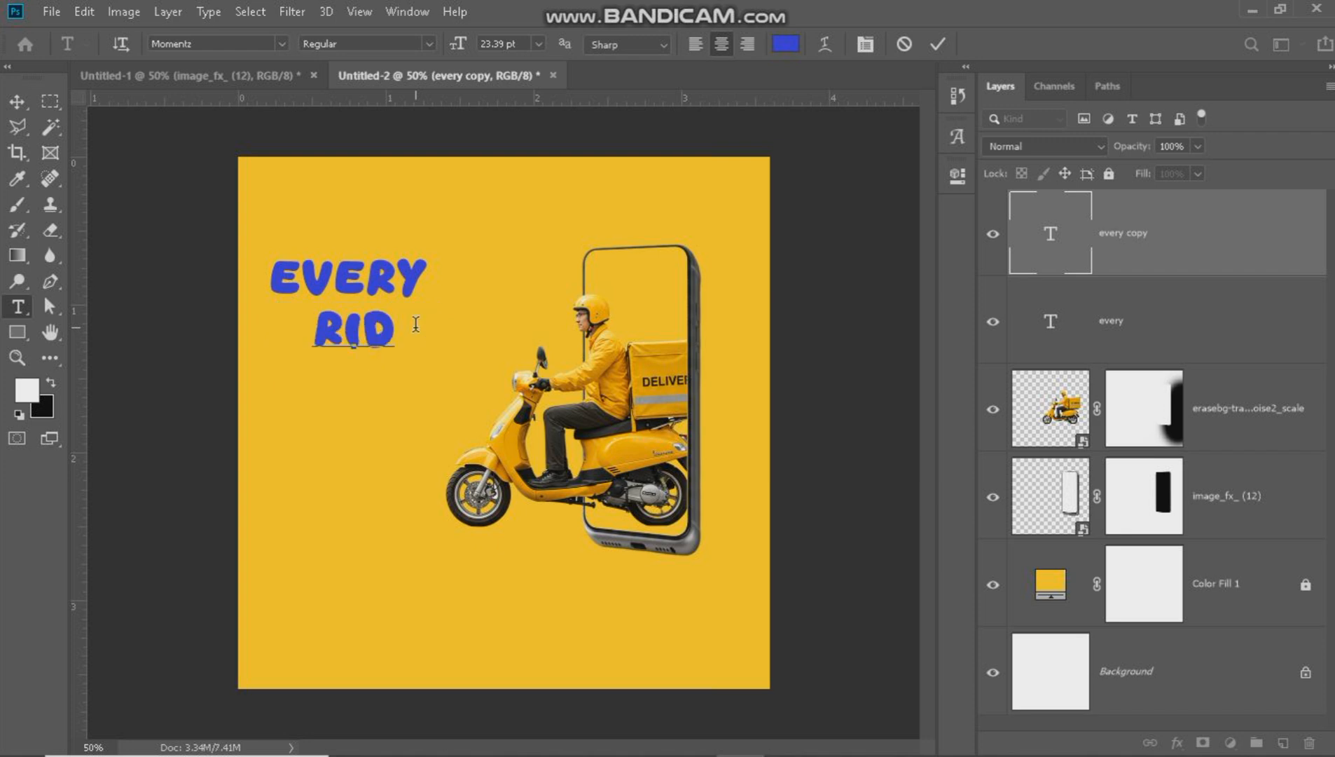
{"action": "type", "text": "E"}
{"action": "left_click", "coordinate": [937, 45]}
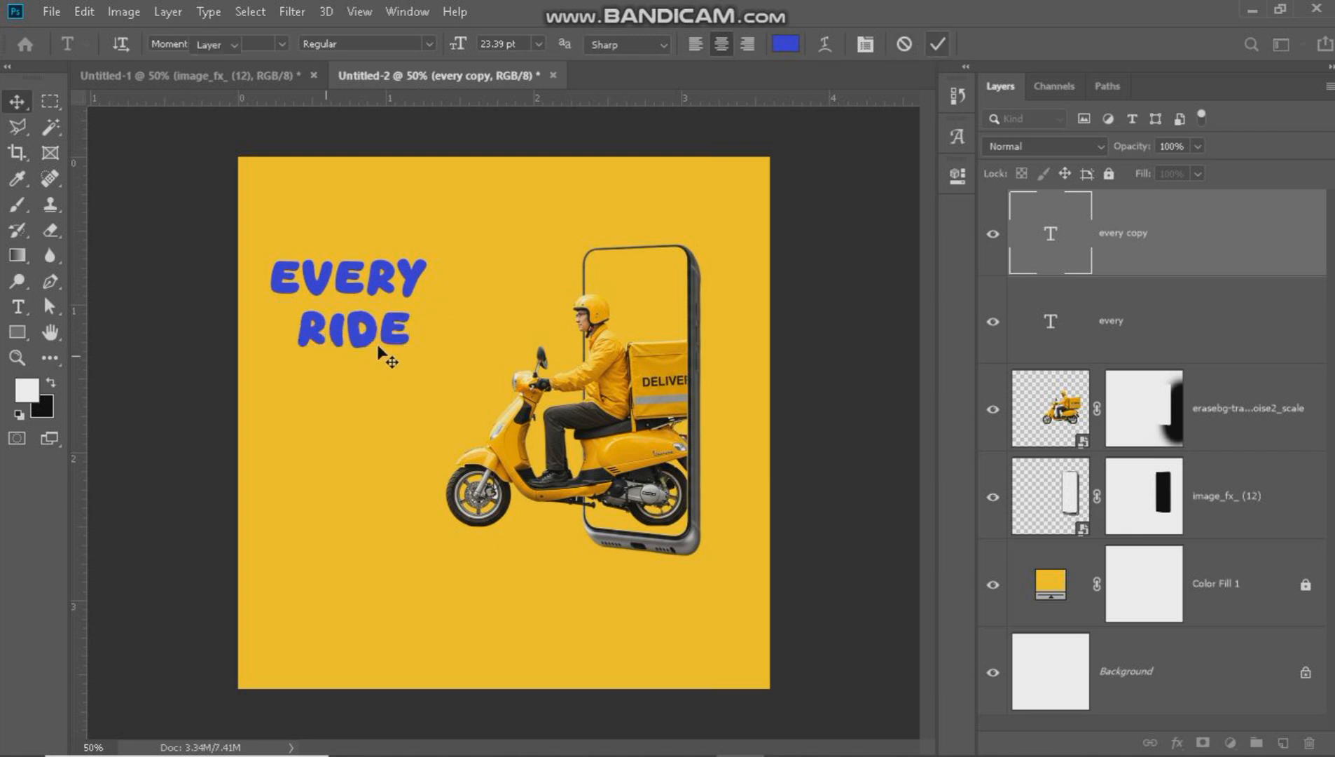
Align "ride" under the start of "every" and place a copy of it beside it reading "on".
{"action": "key", "text": "v"}
{"action": "left_click_drag", "start_coordinate": [396, 337], "coordinate": [479, 341]}
{"action": "key", "text": "t"}
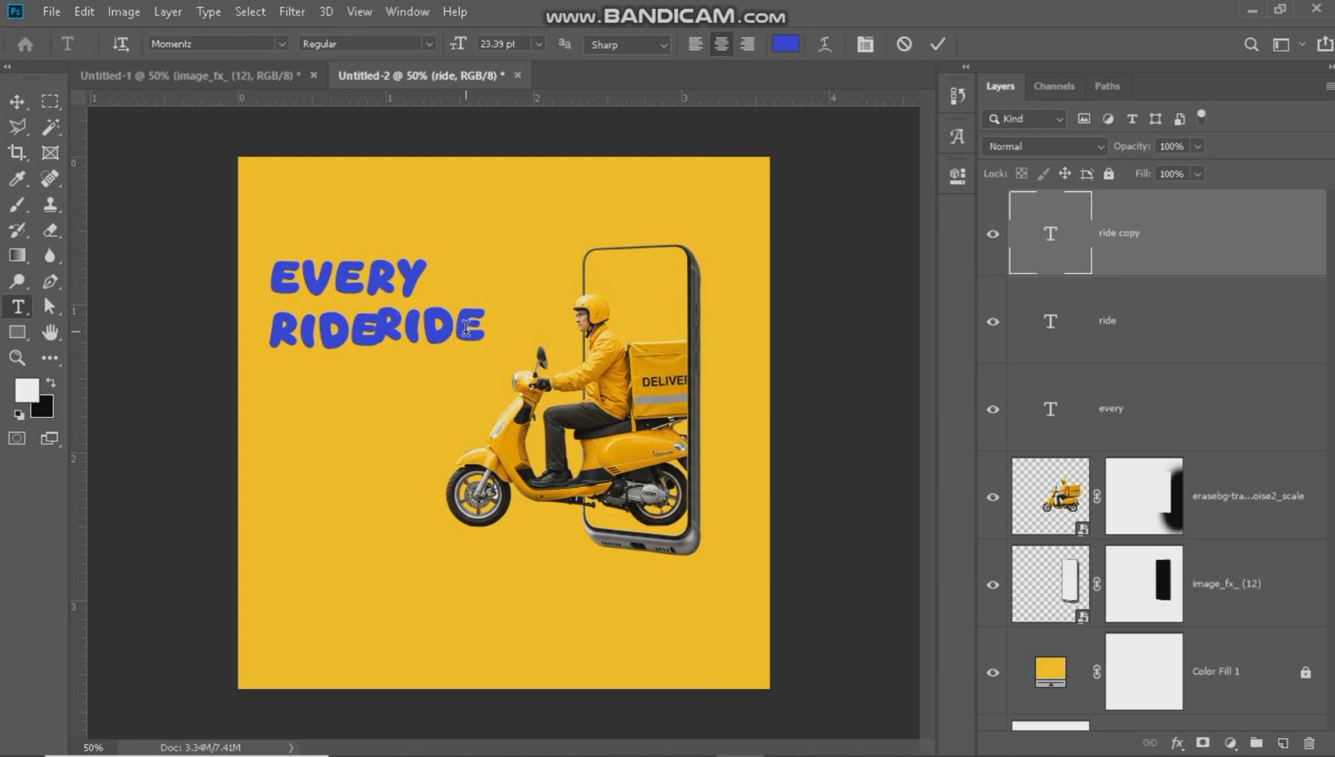
{"action": "double_click", "coordinate": [466, 328]}
{"action": "type", "text": "ON"}
{"action": "left_click", "coordinate": [936, 48]}
{"action": "key", "text": "v"}
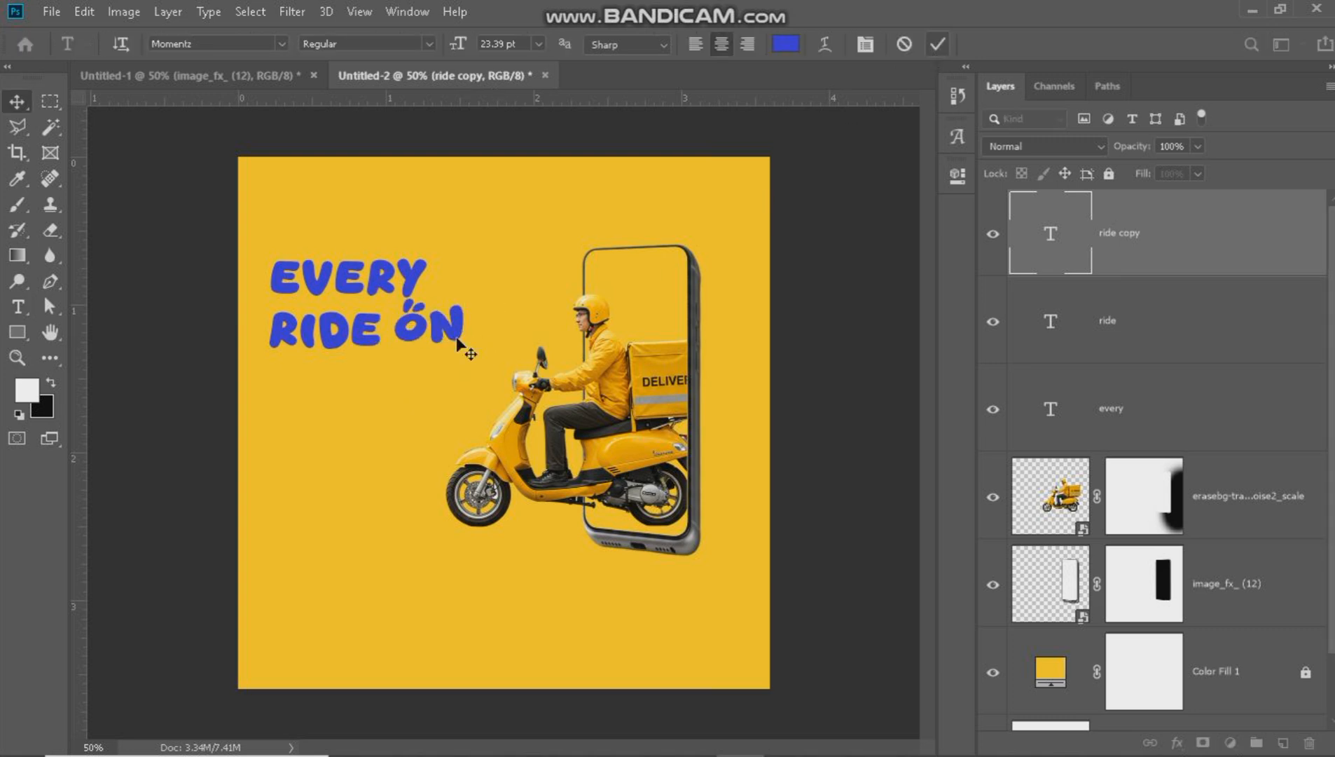
{"action": "left_click_drag", "start_coordinate": [459, 328], "coordinate": [456, 332]}
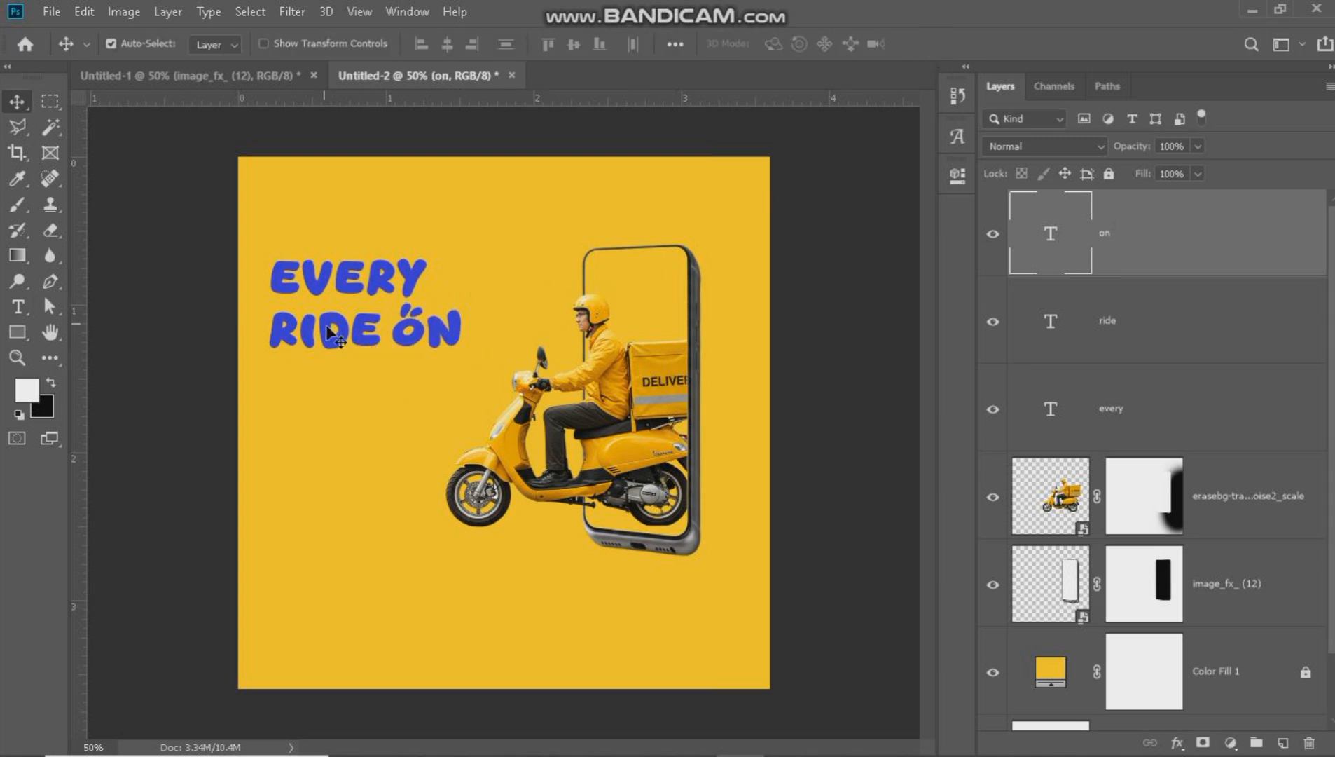
Lower the "ride on" line slightly and add "time" beneath it from a copy of "on", aligned with the headline's left edge.
{"action": "left_click_drag", "start_coordinate": [324, 338], "coordinate": [320, 349]}
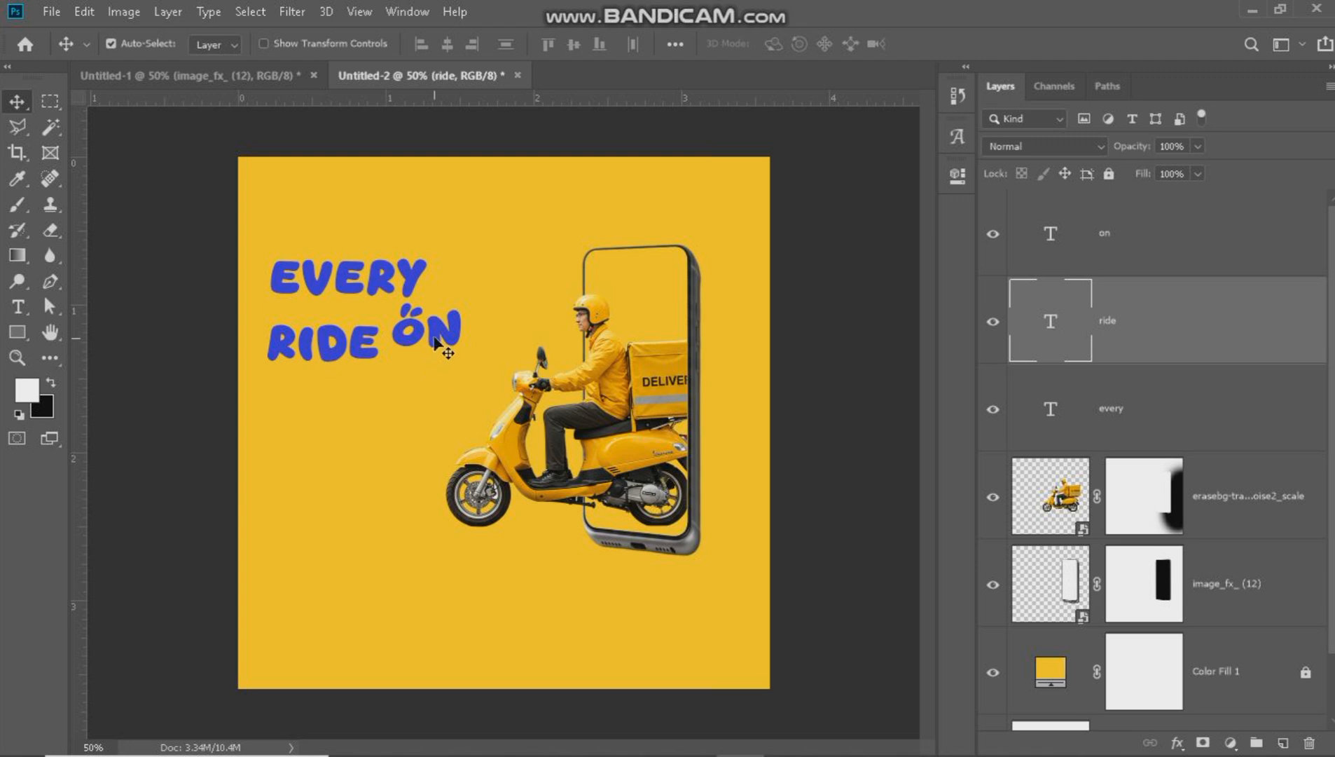
{"action": "left_click_drag", "start_coordinate": [435, 337], "coordinate": [324, 407]}
{"action": "key", "text": "t"}
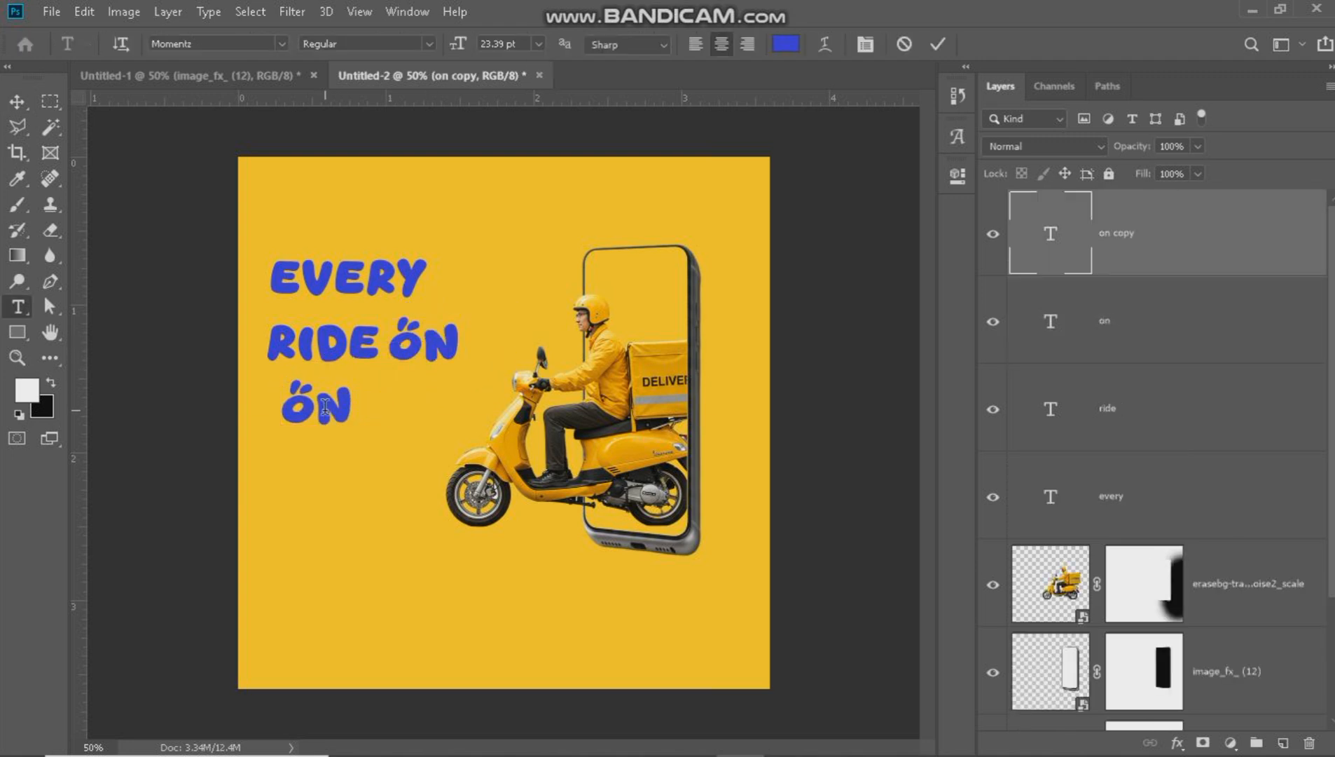
{"action": "double_click", "coordinate": [324, 406]}
{"action": "type", "text": "time"}
{"action": "left_click", "coordinate": [13, 107]}
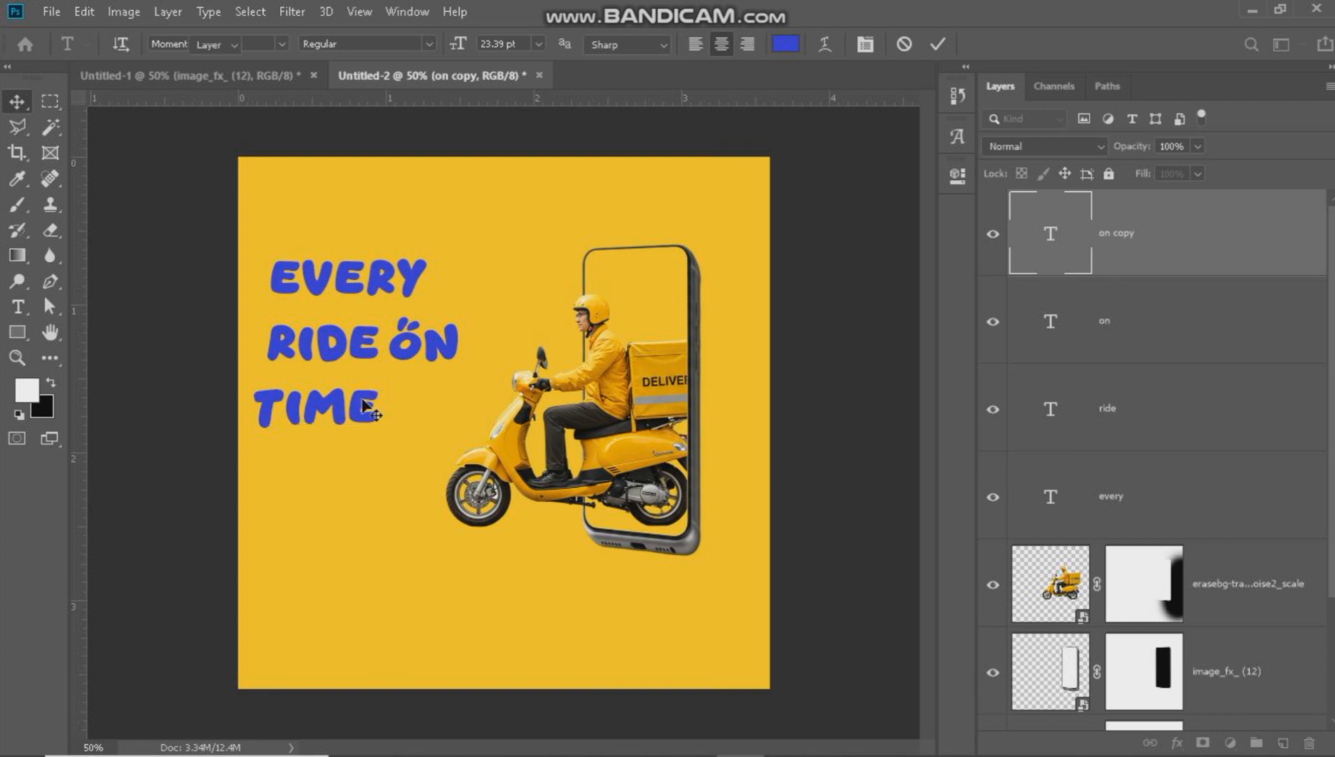
{"action": "left_click_drag", "start_coordinate": [340, 412], "coordinate": [357, 403]}
Enlarge "every" to about 123% to match the second line's width, and lower "ride" and "on" slightly beneath it.
{"action": "left_click_drag", "start_coordinate": [379, 282], "coordinate": [466, 291]}
{"action": "key", "text": "ctrl+t"}
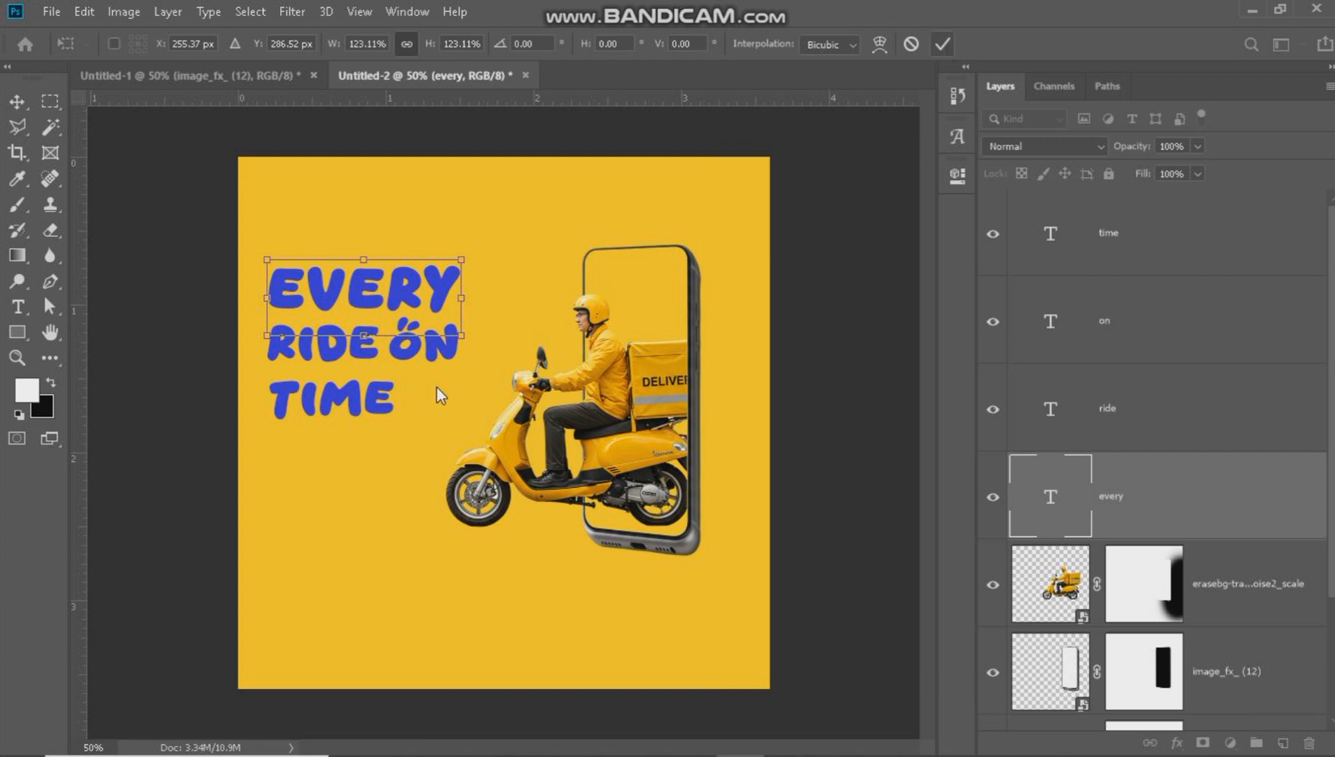
{"action": "key", "text": "Return"}
{"action": "left_click_drag", "start_coordinate": [327, 356], "coordinate": [328, 356]}
{"action": "left_click_drag", "start_coordinate": [441, 353], "coordinate": [436, 358]}
Enlarge "time" proportionally so it spans about the width of the "ride on" line above it.
{"action": "left_click", "coordinate": [365, 417]}
{"action": "key", "text": "ctrl+t"}
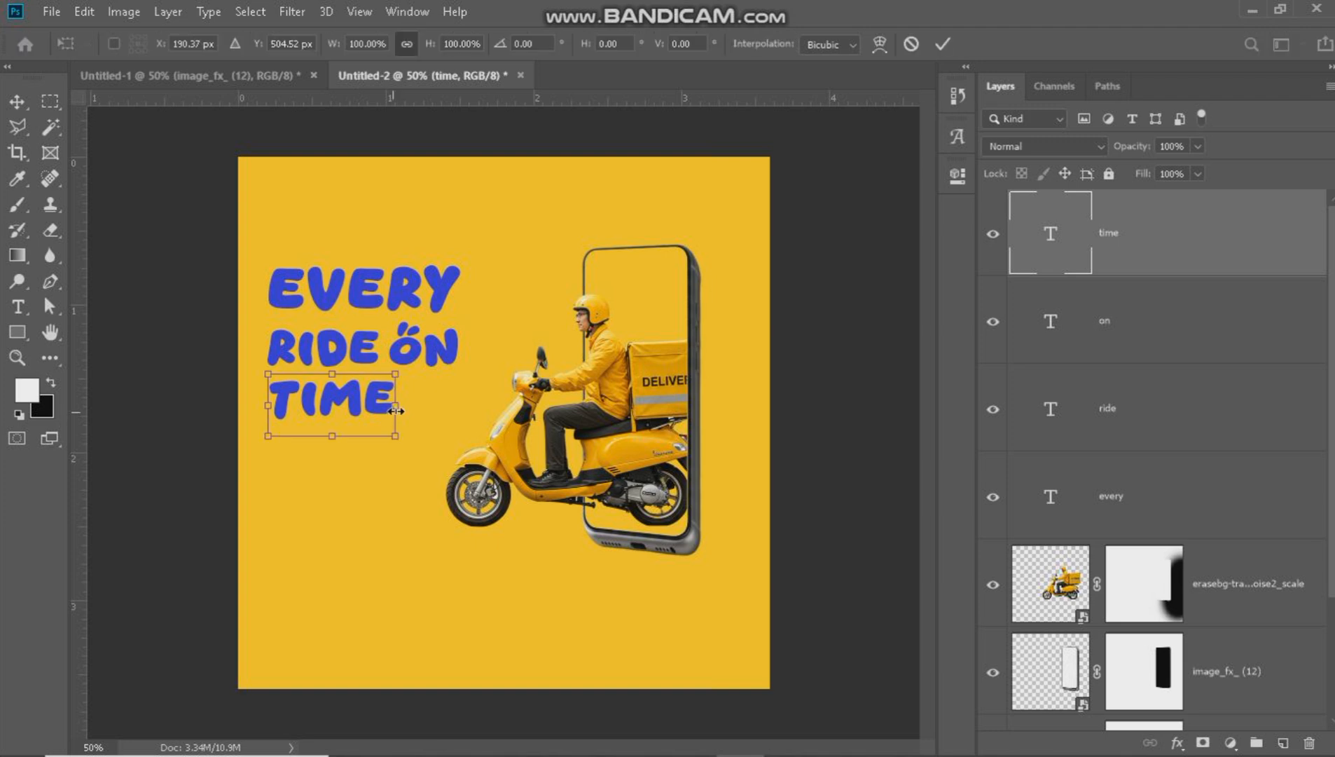
{"action": "left_click_drag", "start_coordinate": [396, 412], "coordinate": [450, 417]}
{"action": "left_click", "coordinate": [943, 43]}
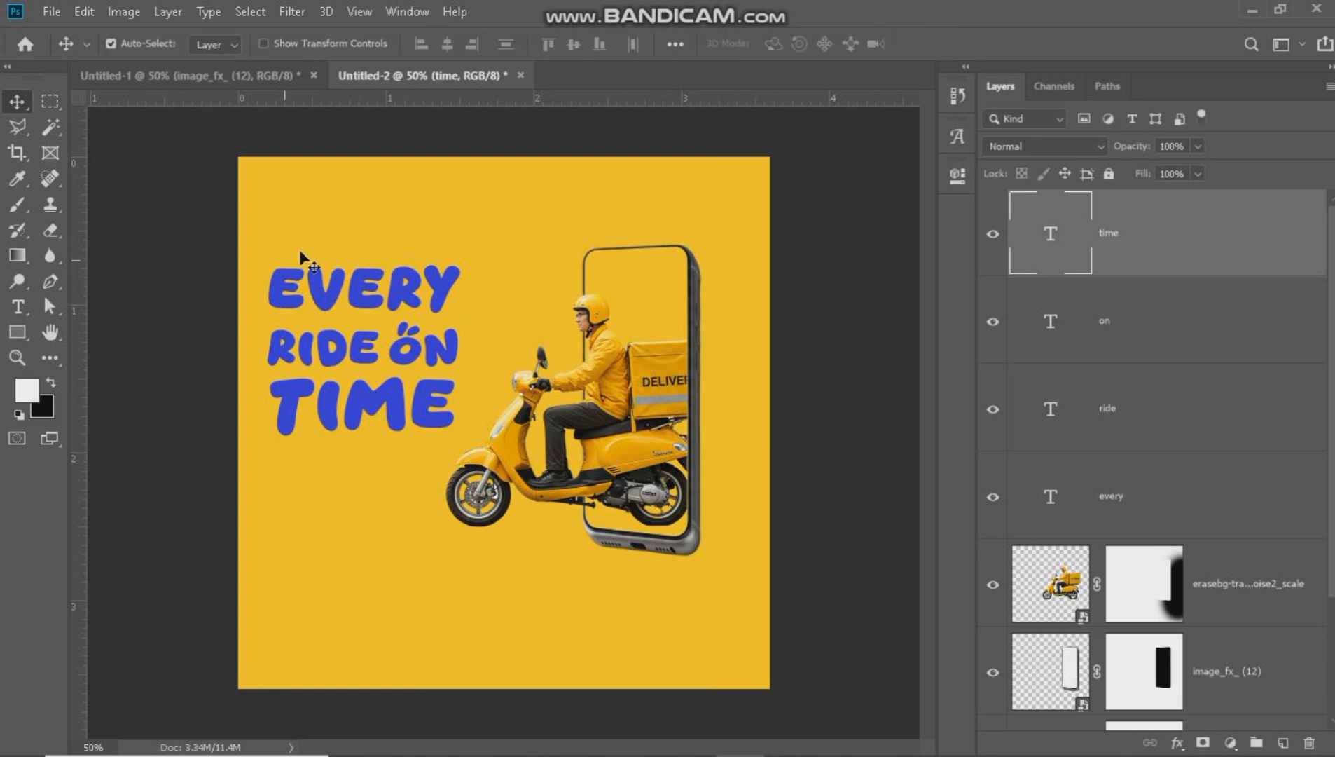
Nudge the whole headline slightly down and right, and move the scooter and phone together slightly right and down.
{"action": "left_click", "coordinate": [274, 281]}
{"action": "left_click_drag", "start_coordinate": [245, 263], "coordinate": [403, 426]}
{"action": "left_click_drag", "start_coordinate": [770, 244], "coordinate": [484, 604]}
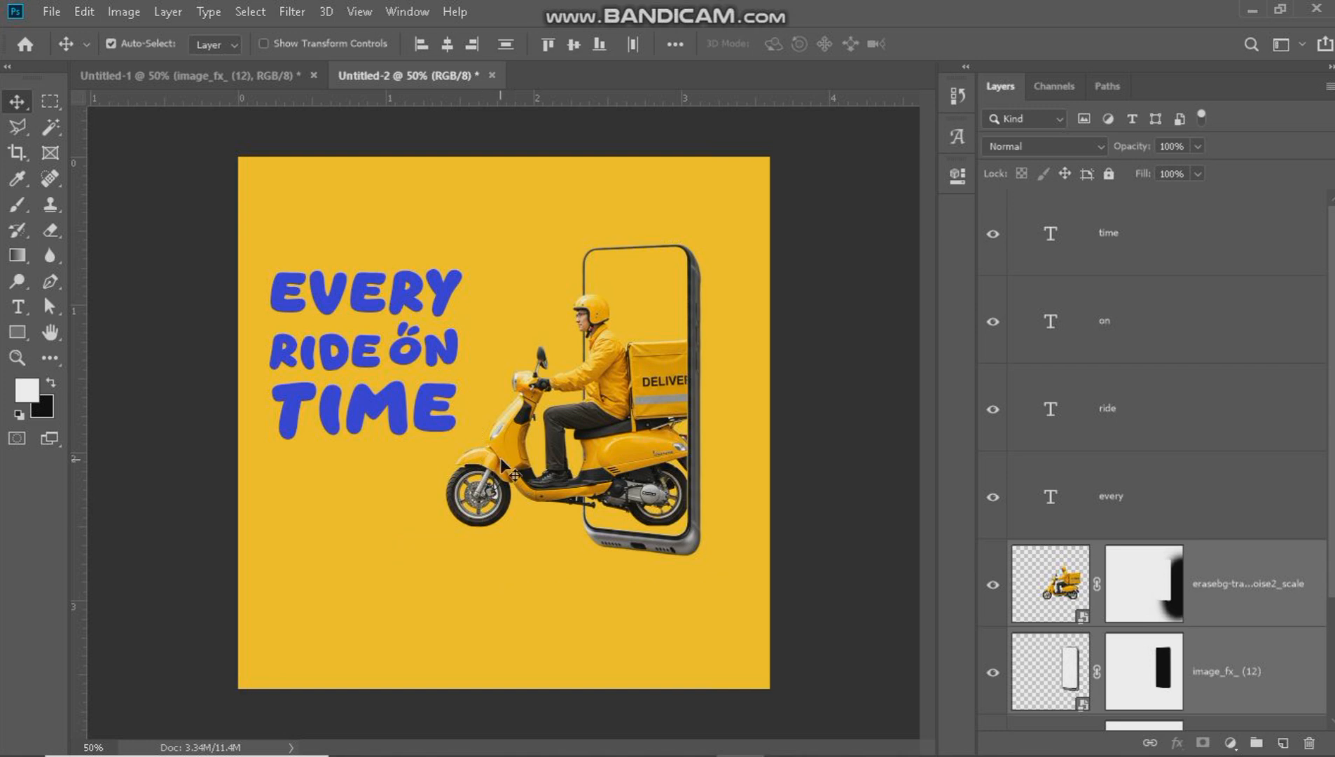
{"action": "left_click_drag", "start_coordinate": [510, 468], "coordinate": [514, 473]}
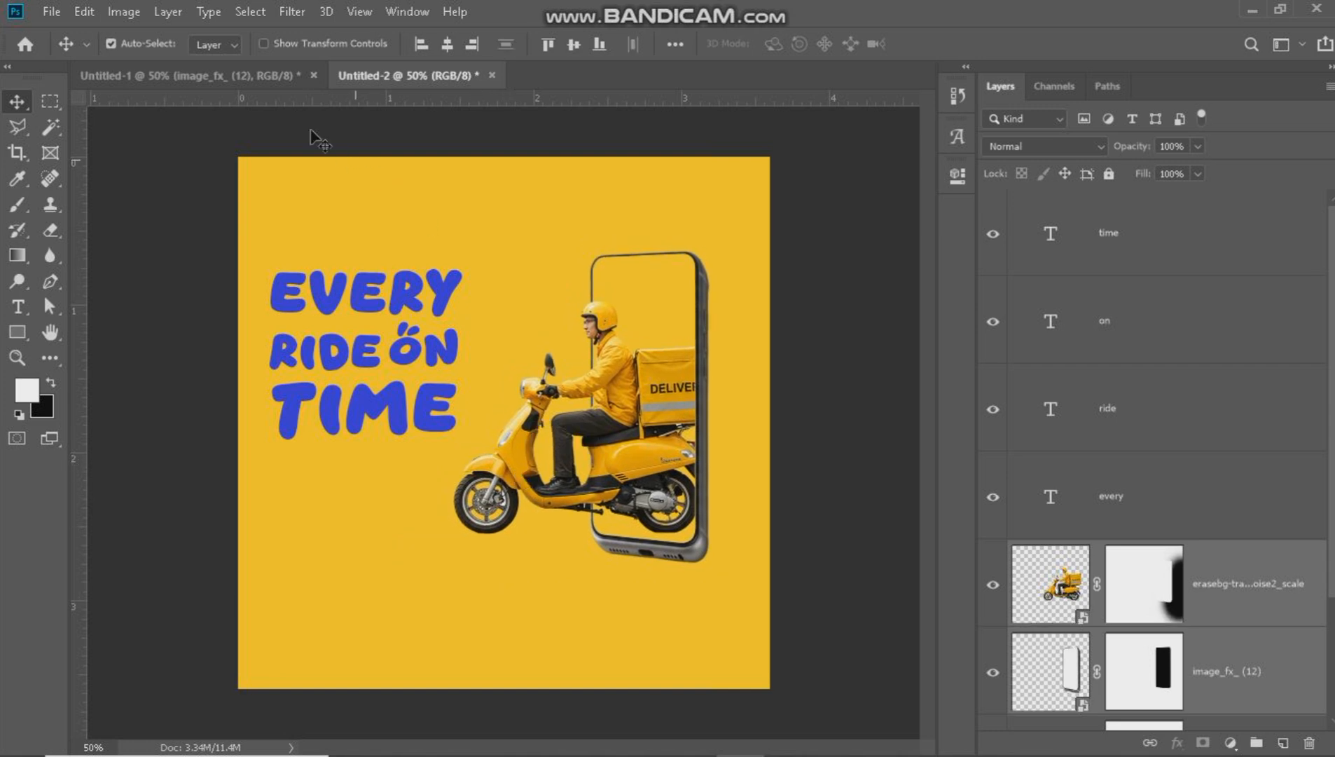
{"action": "left_click", "coordinate": [301, 203]}
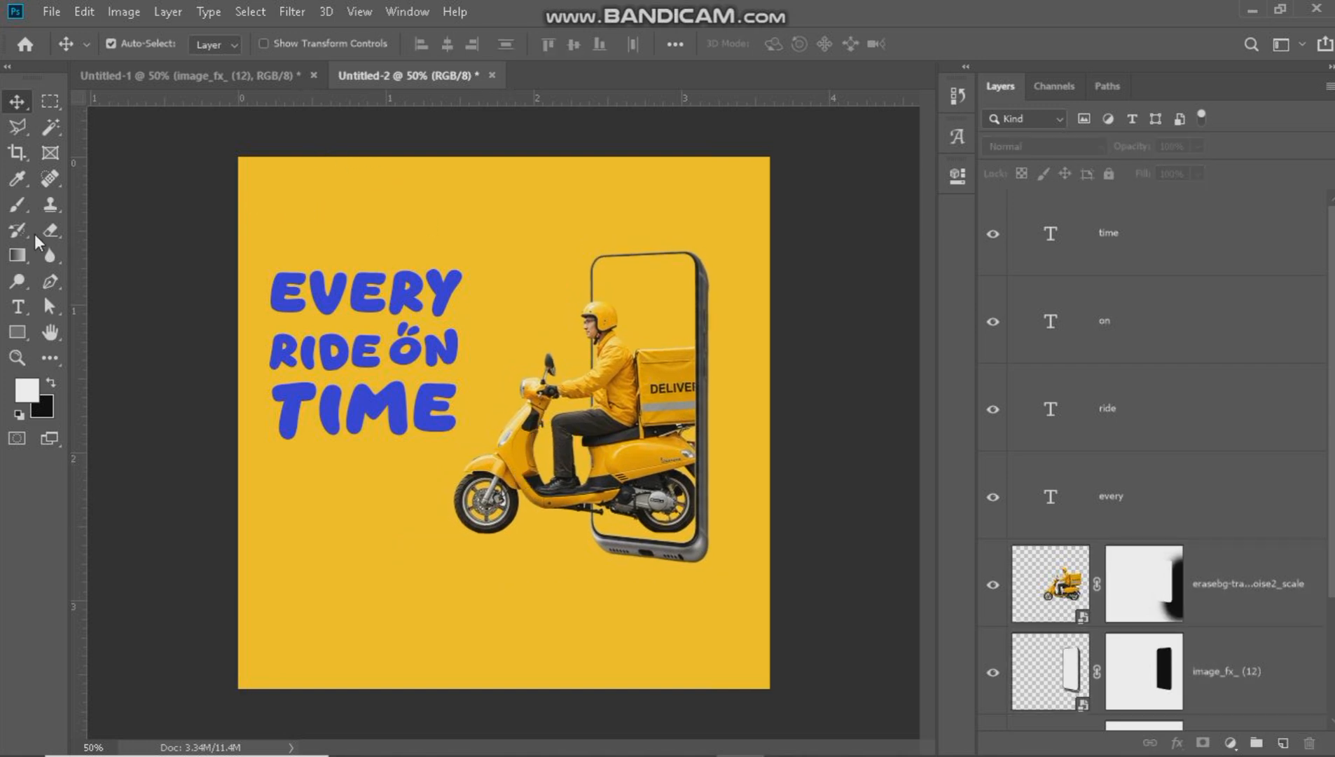
Add the blue Momentz text "cheeZy" at 2.88 pt on the empty area above the headline.
{"action": "left_click", "coordinate": [17, 306]}
{"action": "left_click", "coordinate": [313, 201]}
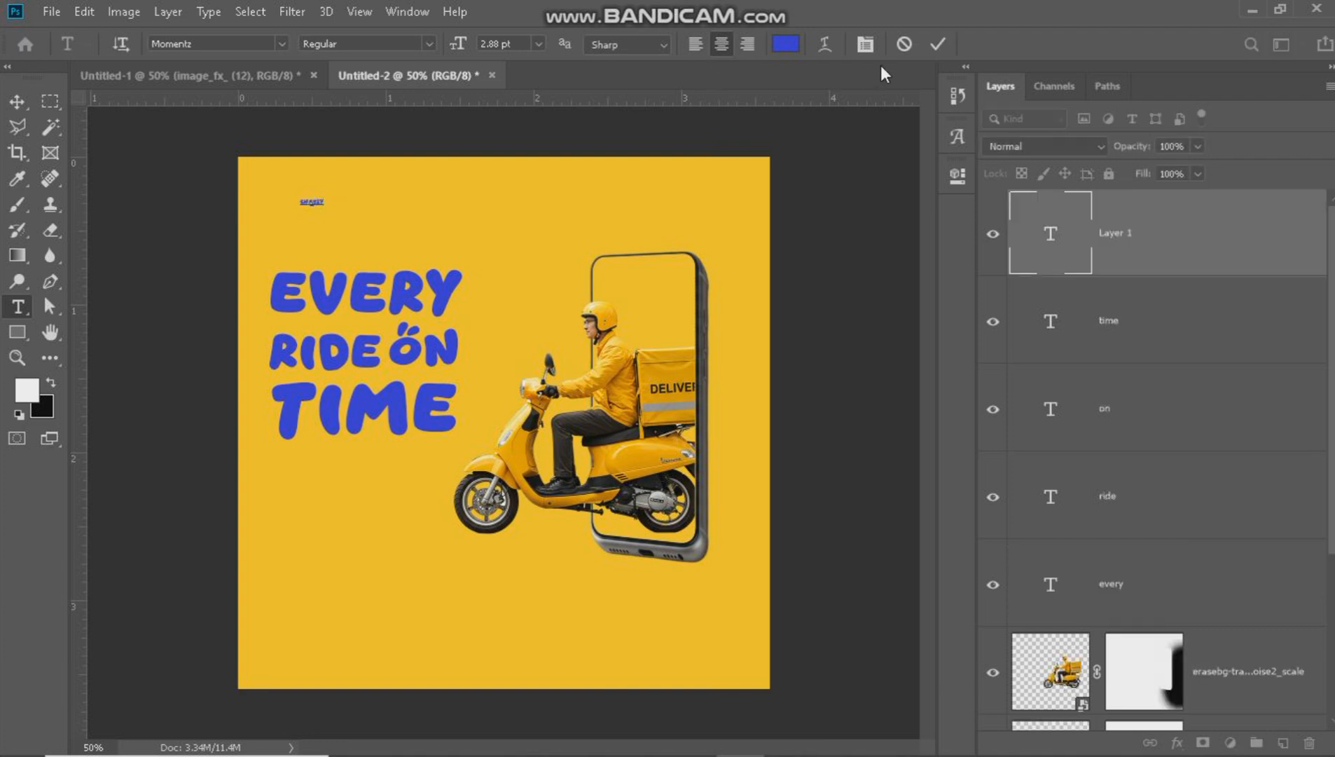
{"action": "left_click", "coordinate": [170, 300]}
{"action": "key", "text": "v"}
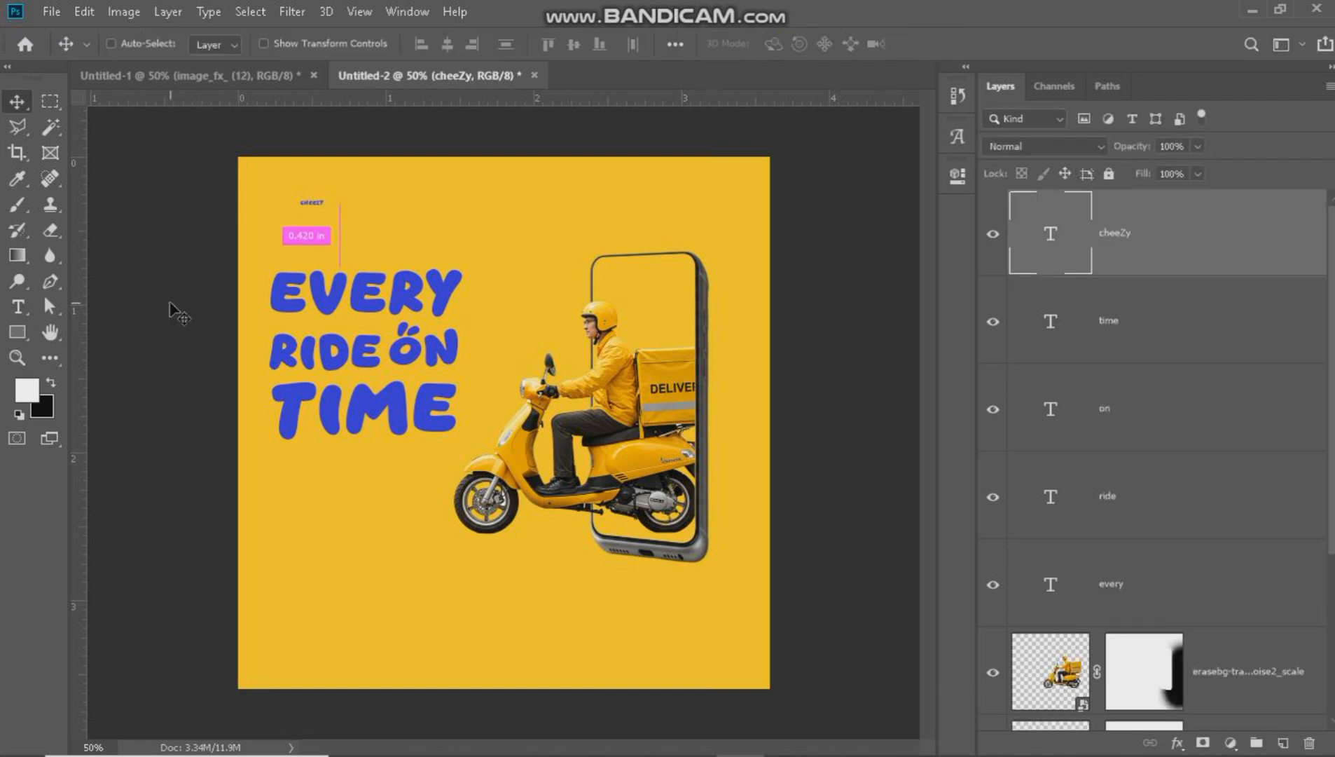
Enlarge "cheeZy" to about 325%, skew it vertically about 3°, and place it inside the phone screen above the rider.
{"action": "key", "text": "ctrl+t"}
{"action": "left_click_drag", "start_coordinate": [357, 242], "coordinate": [605, 279]}
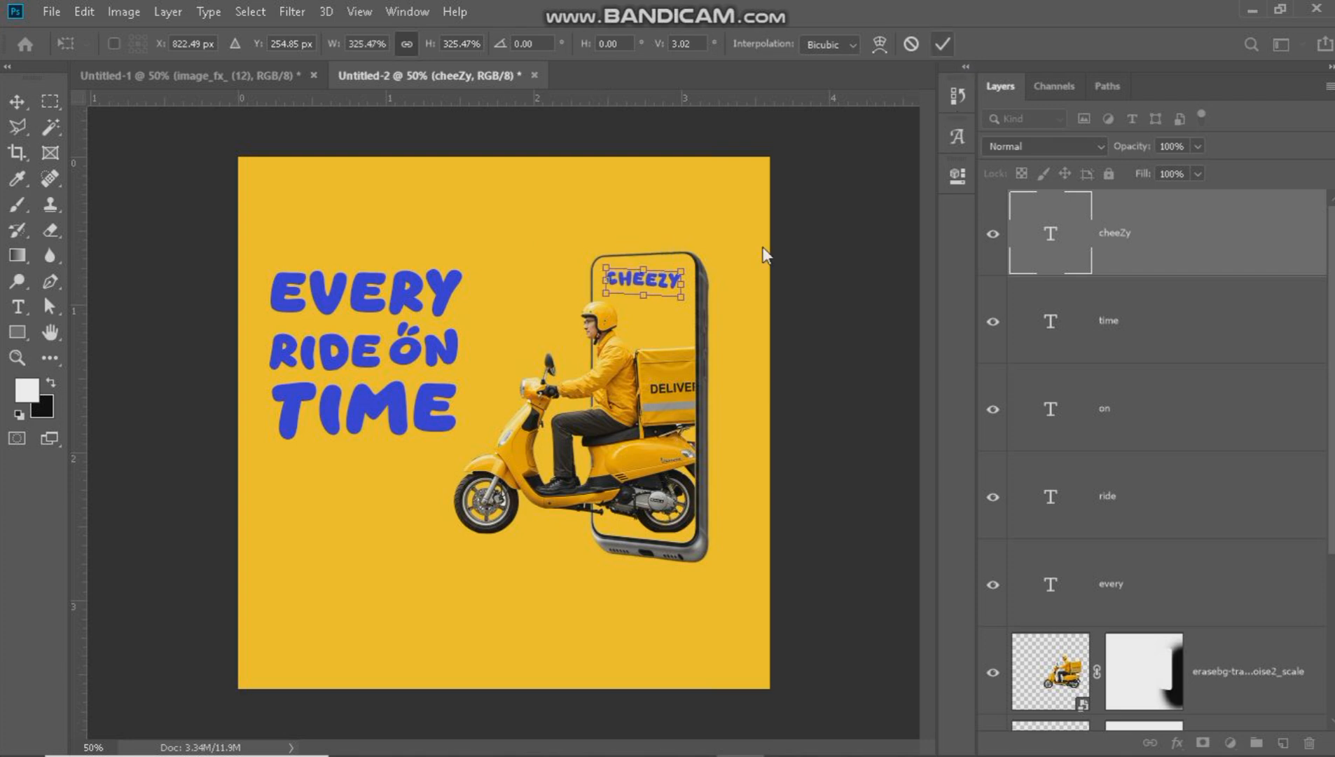
{"action": "key", "text": "Return"}
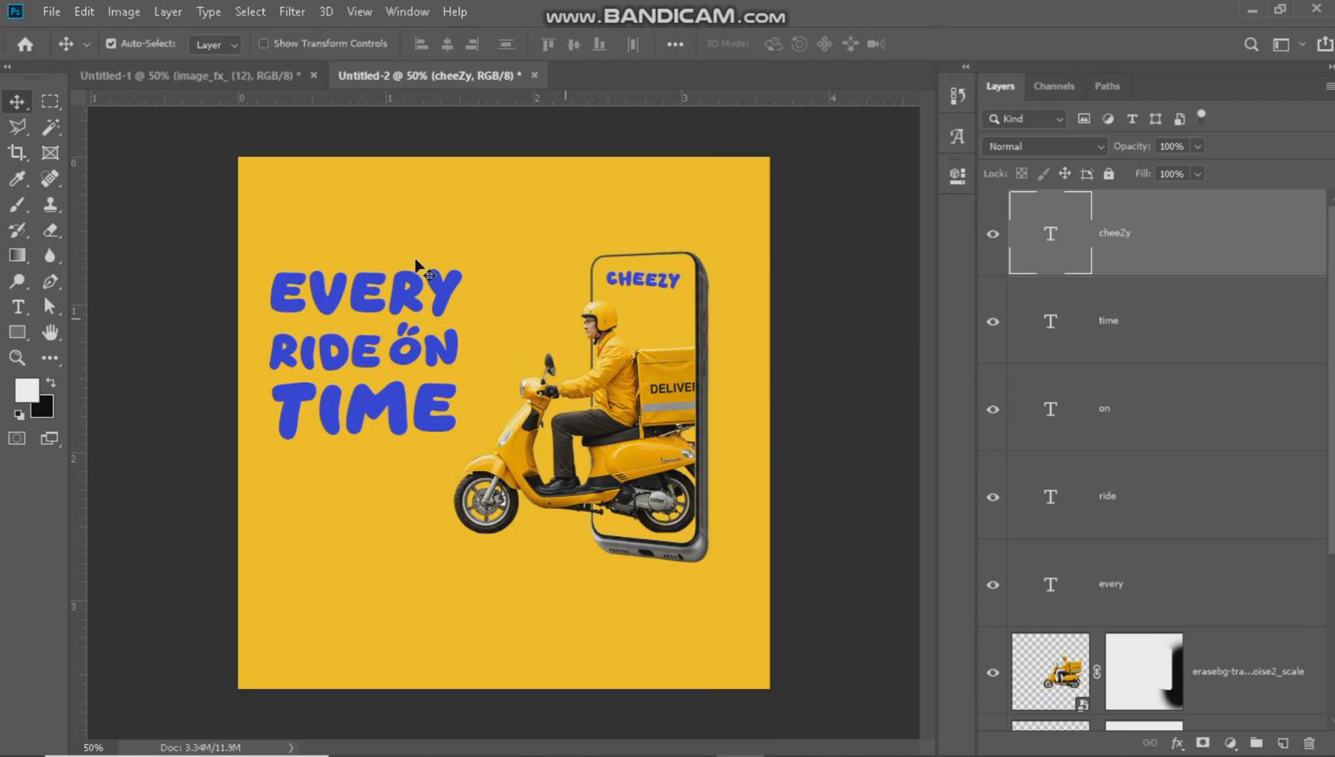
Add a second blue Momentz text reading "cheezy" on the empty area above "every".
{"action": "left_click", "coordinate": [11, 309]}
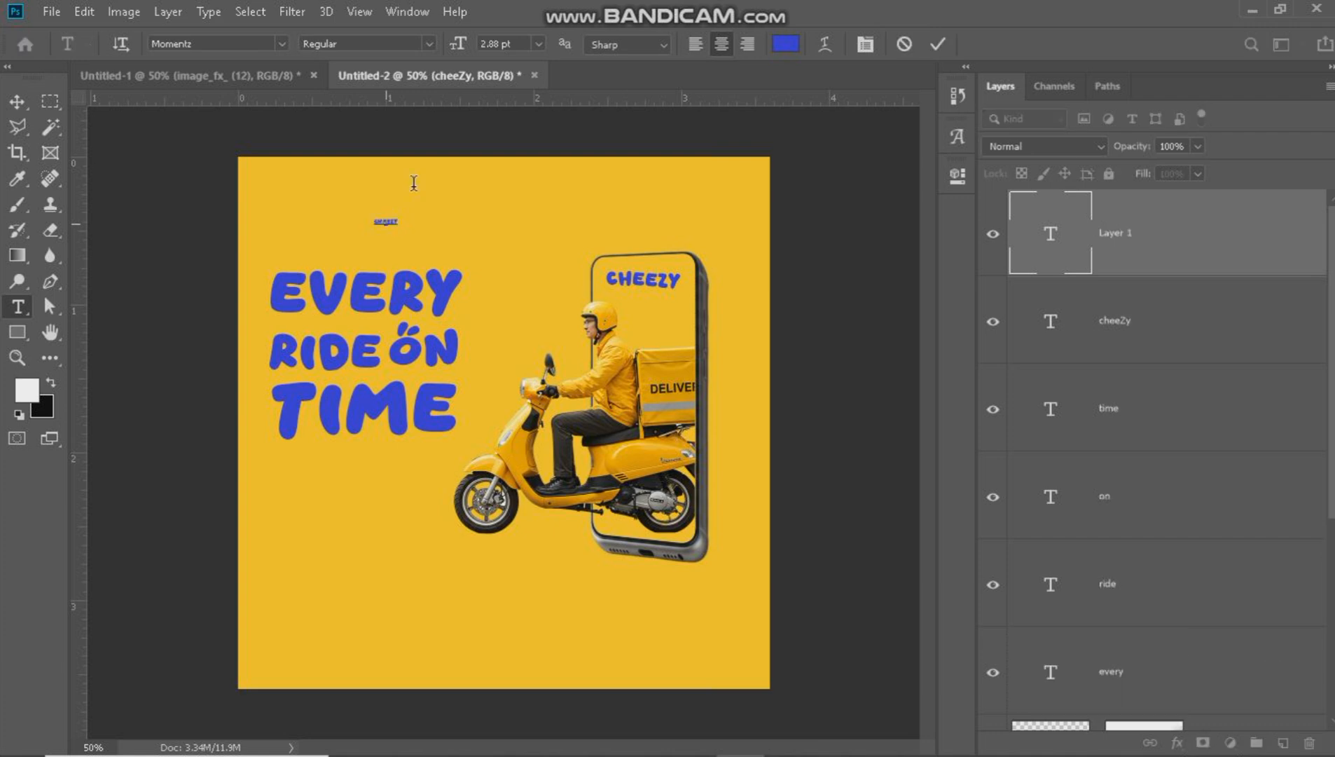
{"action": "key", "text": "ctrl+Return"}
{"action": "key", "text": "v"}
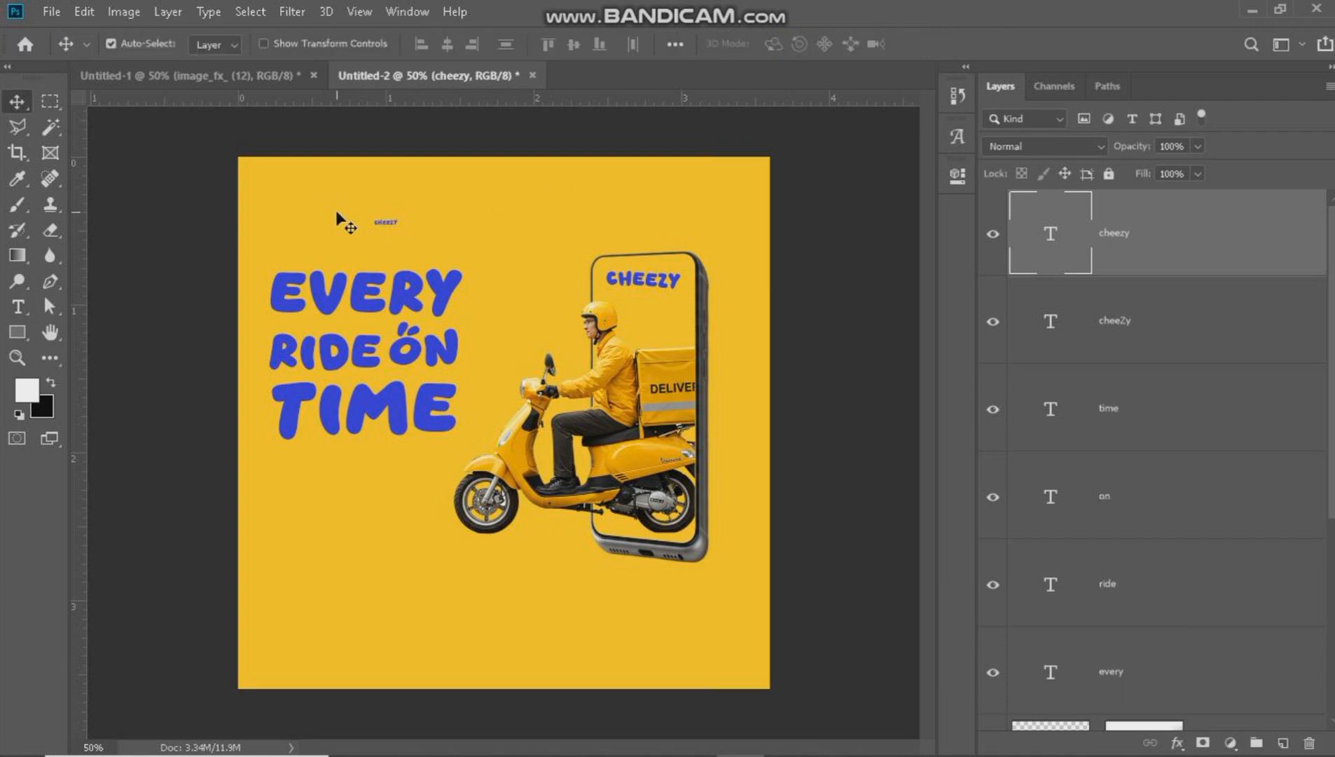
Place the new "cheezy" text in the canvas's upper left corner, aligned with the headline's left edge, enlarged to about 333% and again to 118%.
{"action": "key", "text": "ctrl+t"}
{"action": "left_click_drag", "start_coordinate": [387, 230], "coordinate": [387, 249]}
{"action": "left_click_drag", "start_coordinate": [399, 228], "coordinate": [320, 182]}
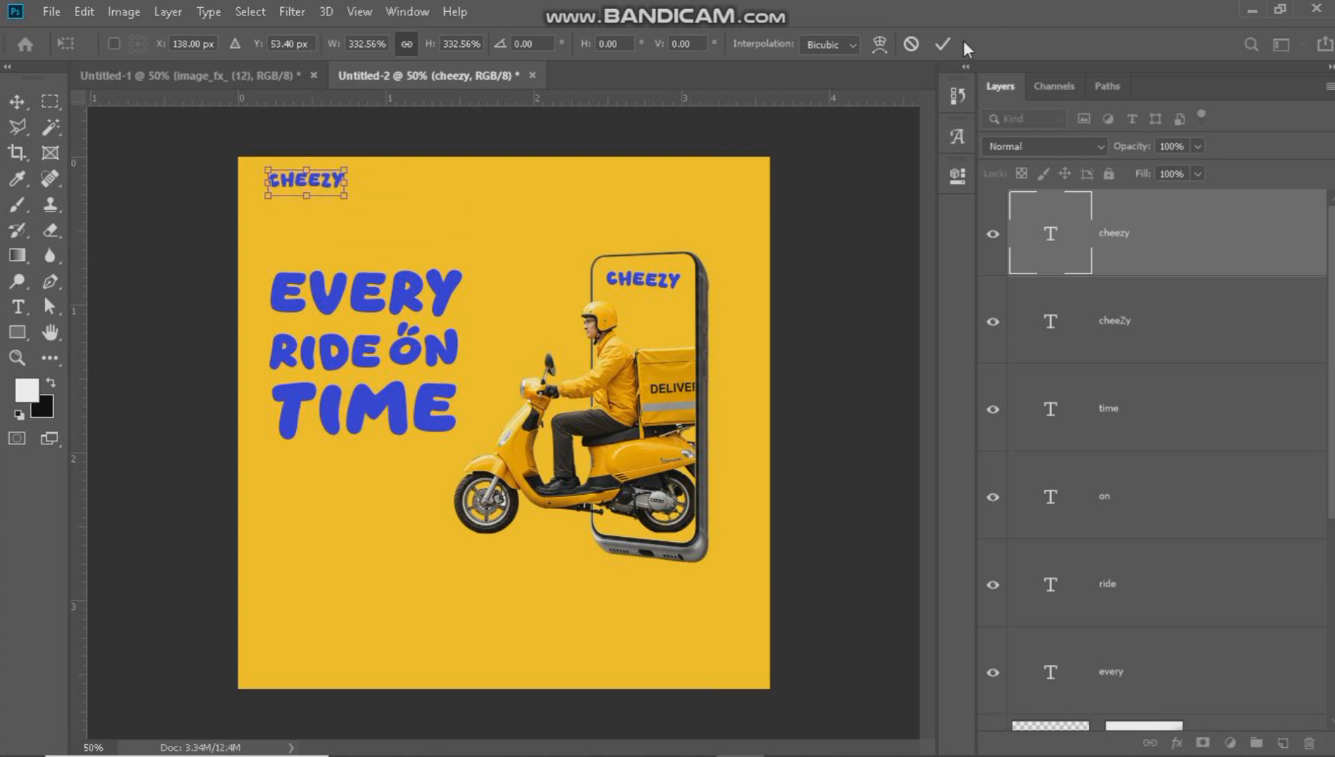
{"action": "left_click", "coordinate": [943, 44]}
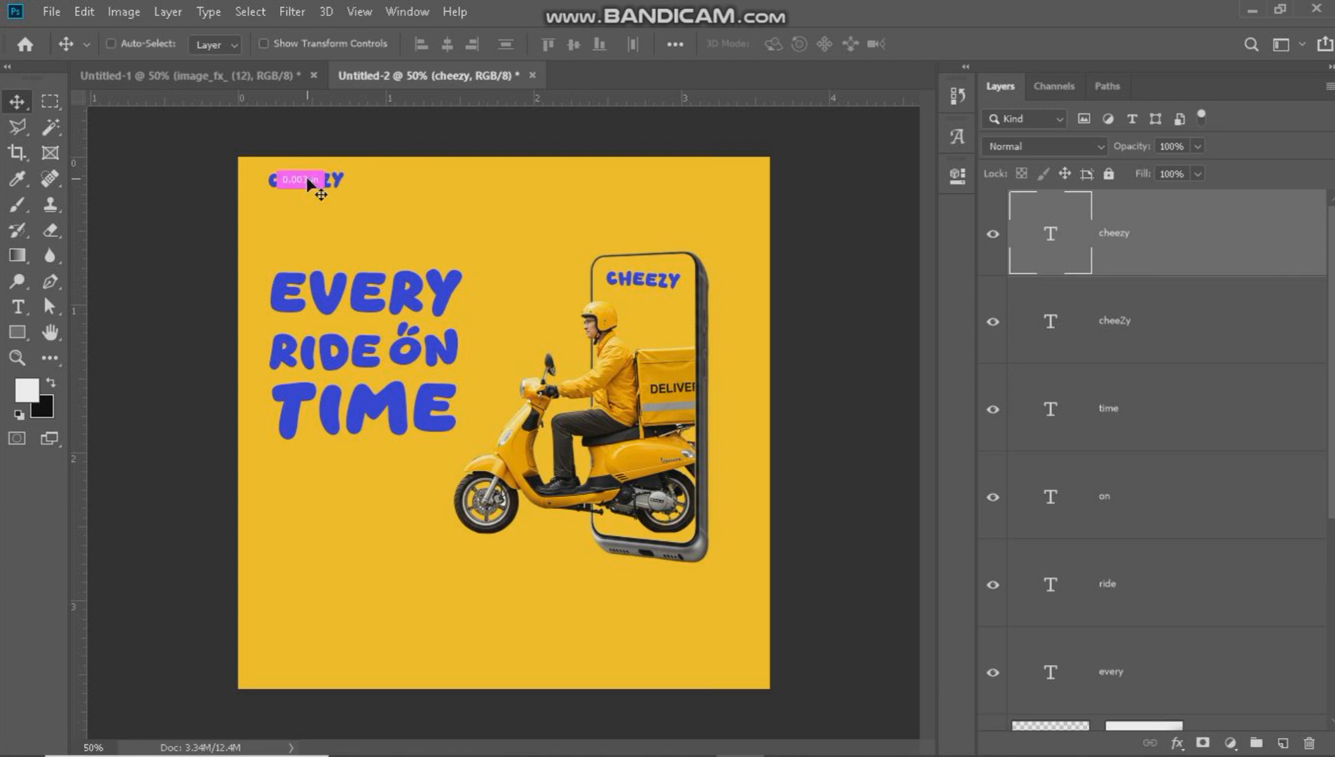
{"action": "key", "text": "ctrl+t"}
{"action": "left_click_drag", "start_coordinate": [345, 183], "coordinate": [358, 182]}
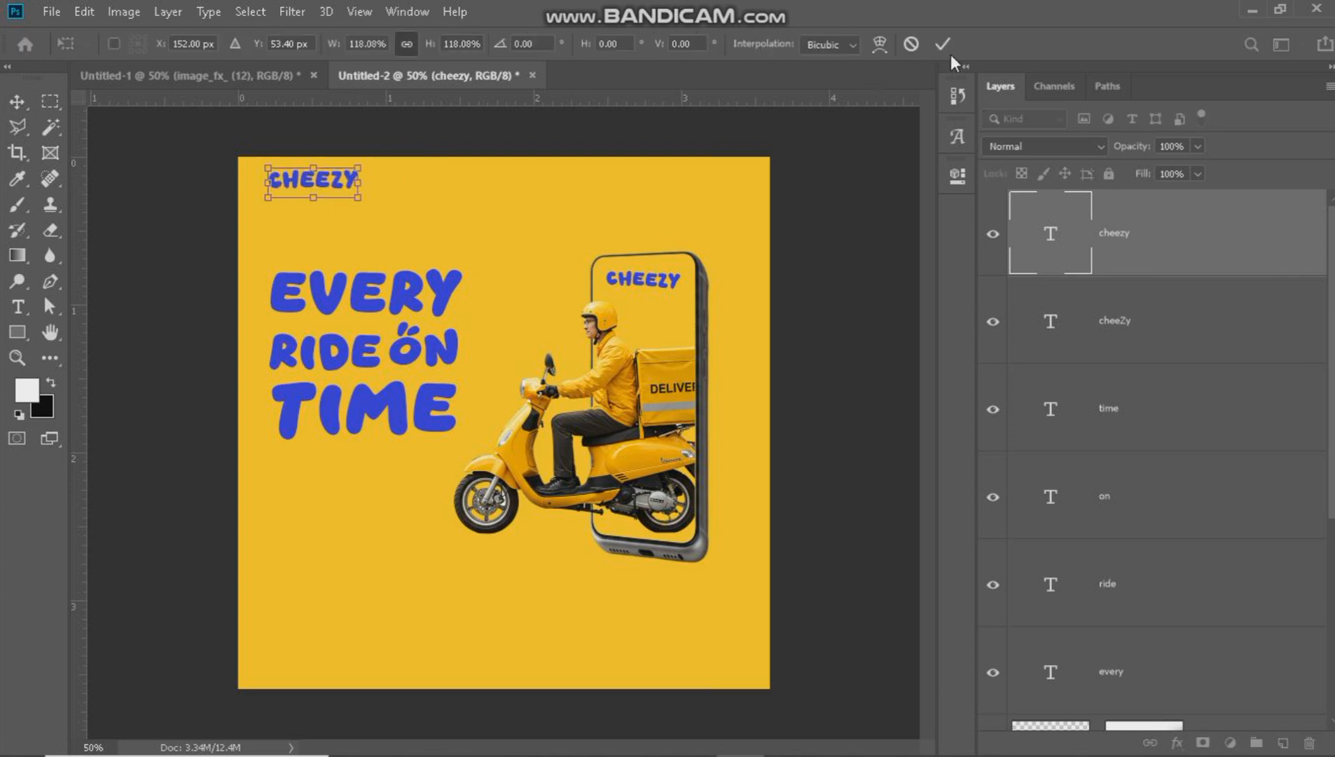
{"action": "left_click", "coordinate": [950, 51]}
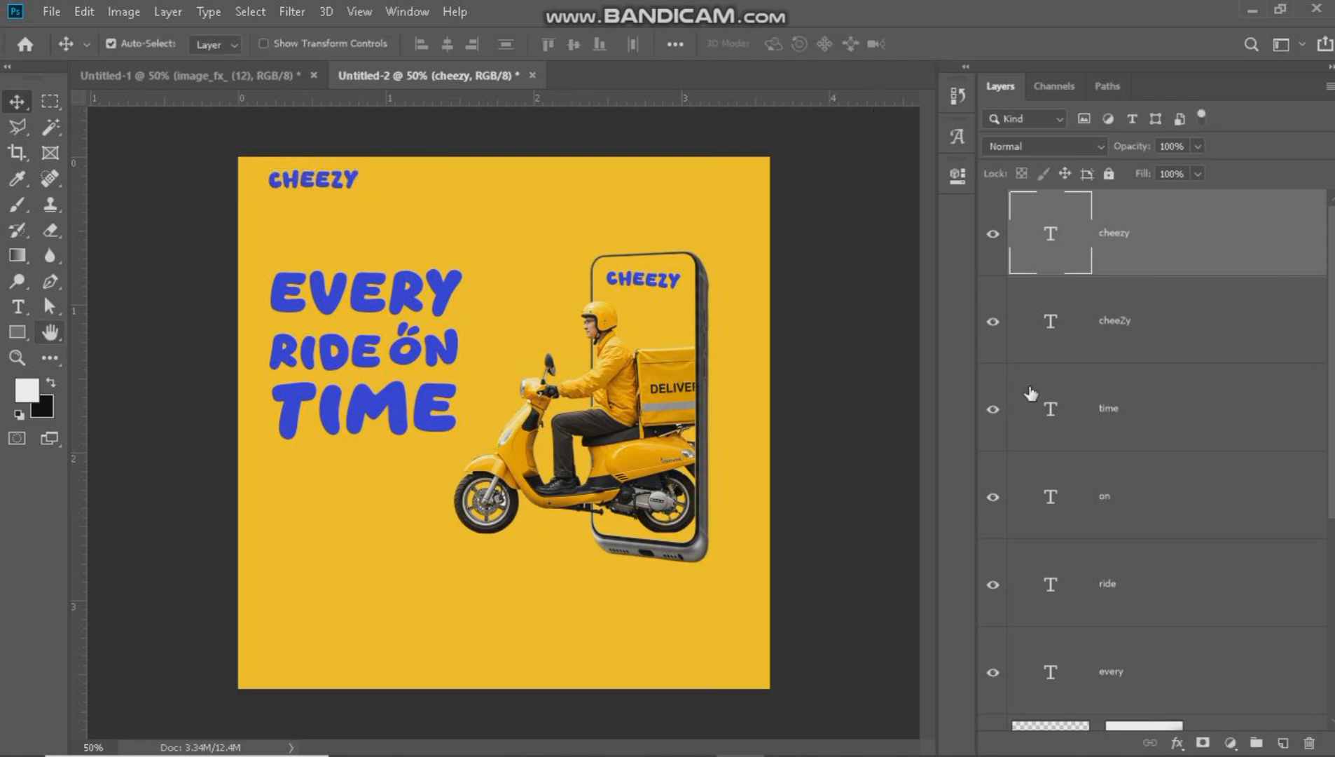
Add a new empty layer between the scooter layer and the phone layer.
{"action": "scroll", "coordinate": [1266, 610], "scroll_direction": "down", "scroll_amount": 1}
{"action": "left_click", "coordinate": [1270, 688]}
{"action": "scroll", "coordinate": [1271, 676], "scroll_direction": "down", "scroll_amount": 3}
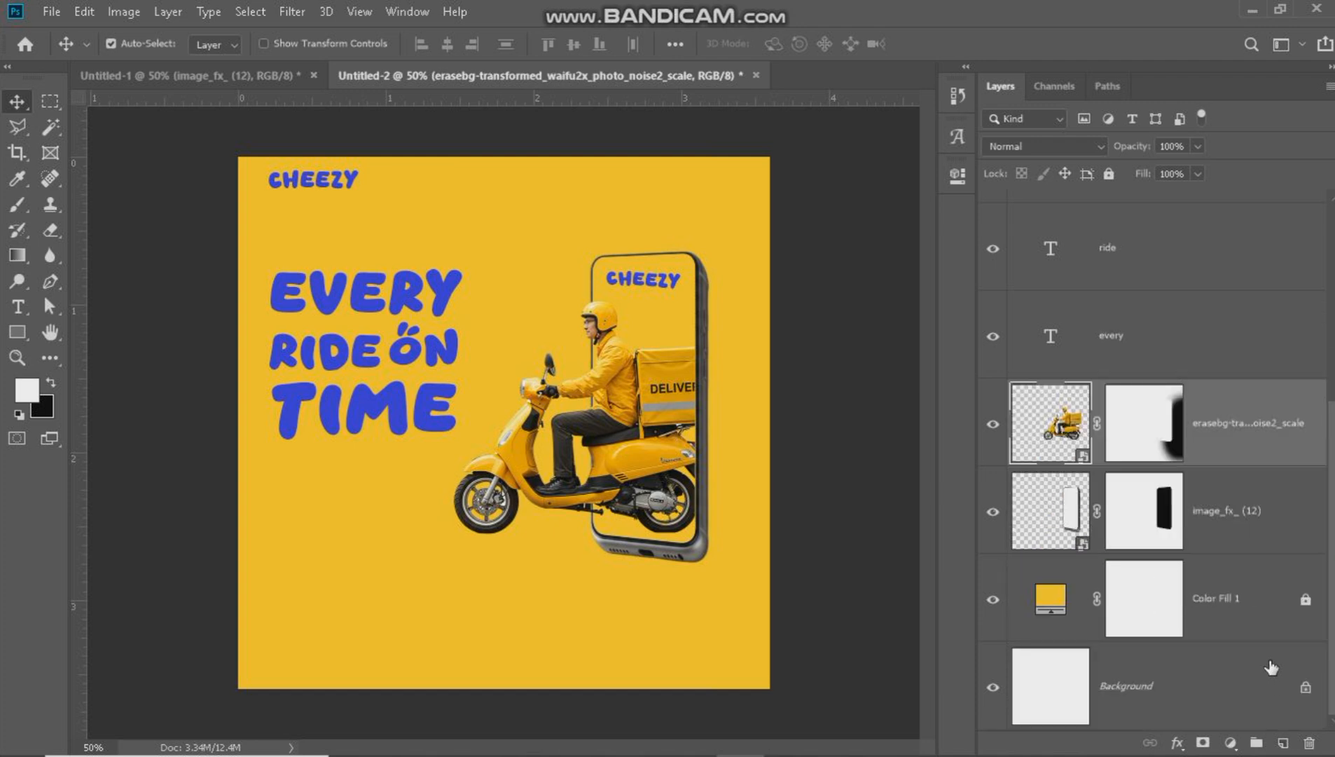
{"action": "key", "text": "ctrl+shift+alt+n"}
{"action": "left_click_drag", "start_coordinate": [1166, 459], "coordinate": [1191, 554]}
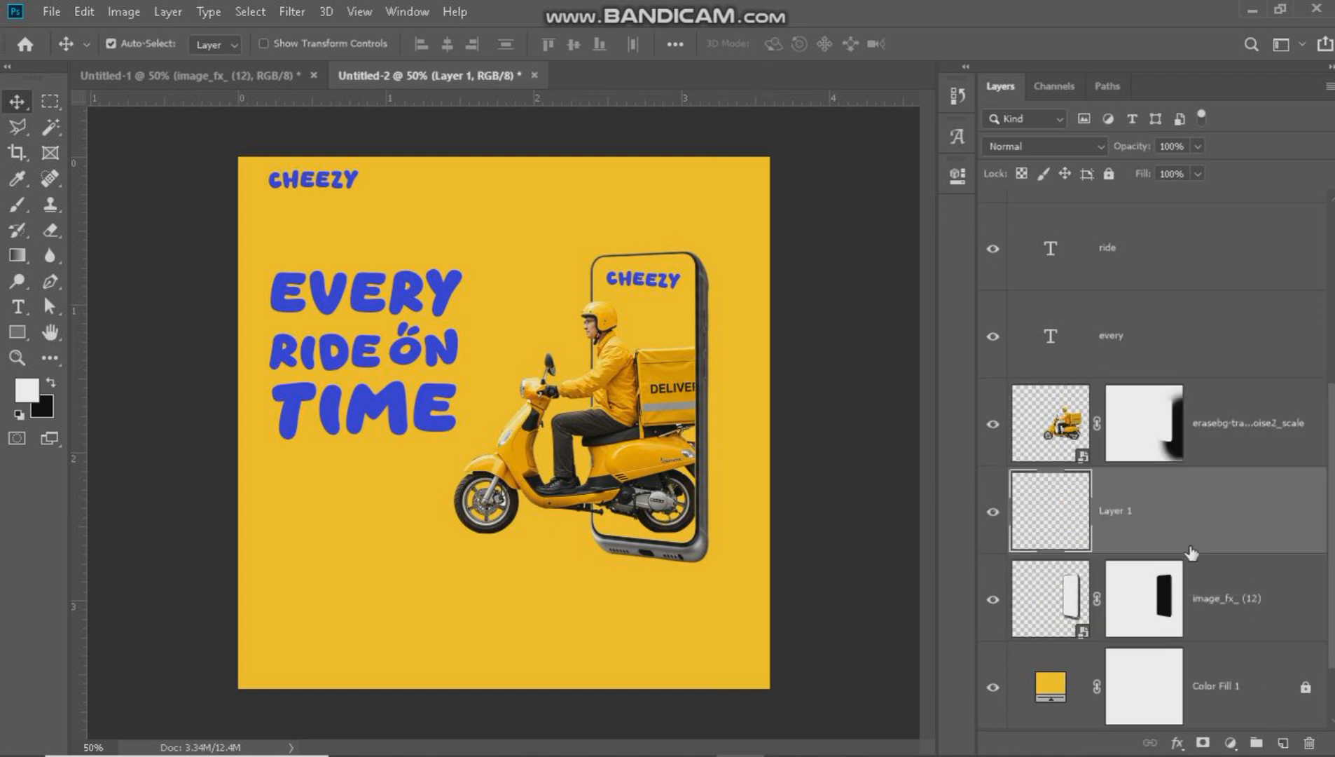
Flatten the soft round brush tip into a thin ellipse and paint black ground shadows under the scooter's wheels.
{"action": "left_click", "coordinate": [18, 204]}
{"action": "right_click", "coordinate": [475, 312]}
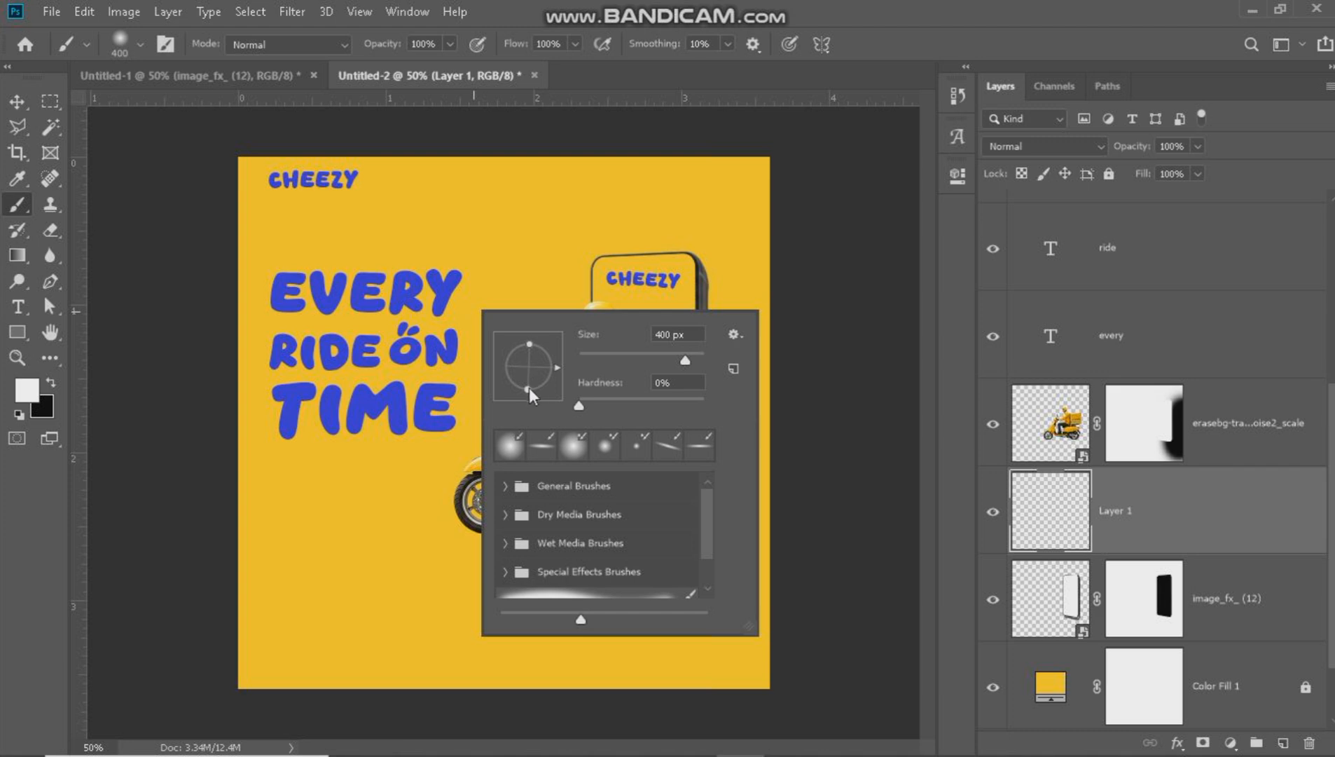
{"action": "key", "text": "Return"}
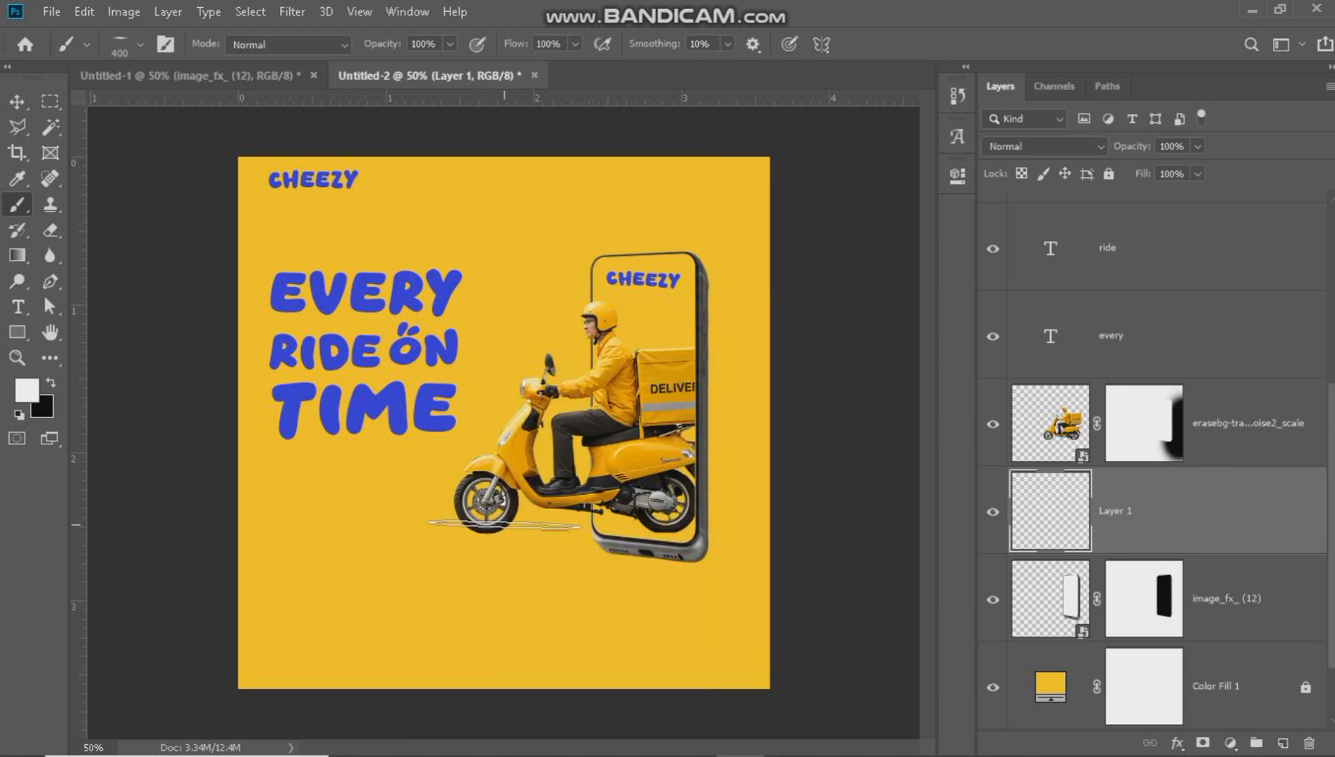
{"action": "left_click", "coordinate": [51, 386]}
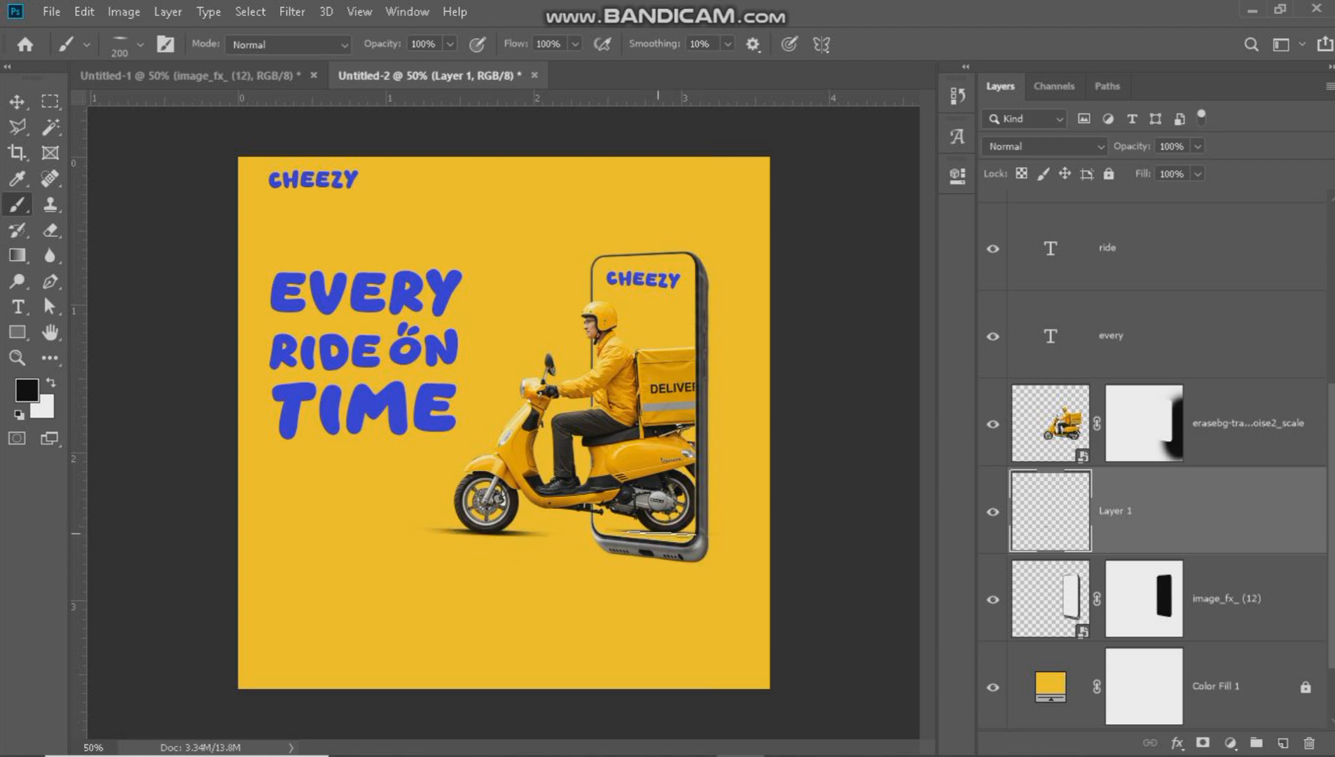
Add a new layer directly above Color Fill 1 and paint a thin black shadow beneath the phone with the 400 px brush.
{"action": "scroll", "coordinate": [1179, 511], "scroll_direction": "down", "scroll_amount": 1}
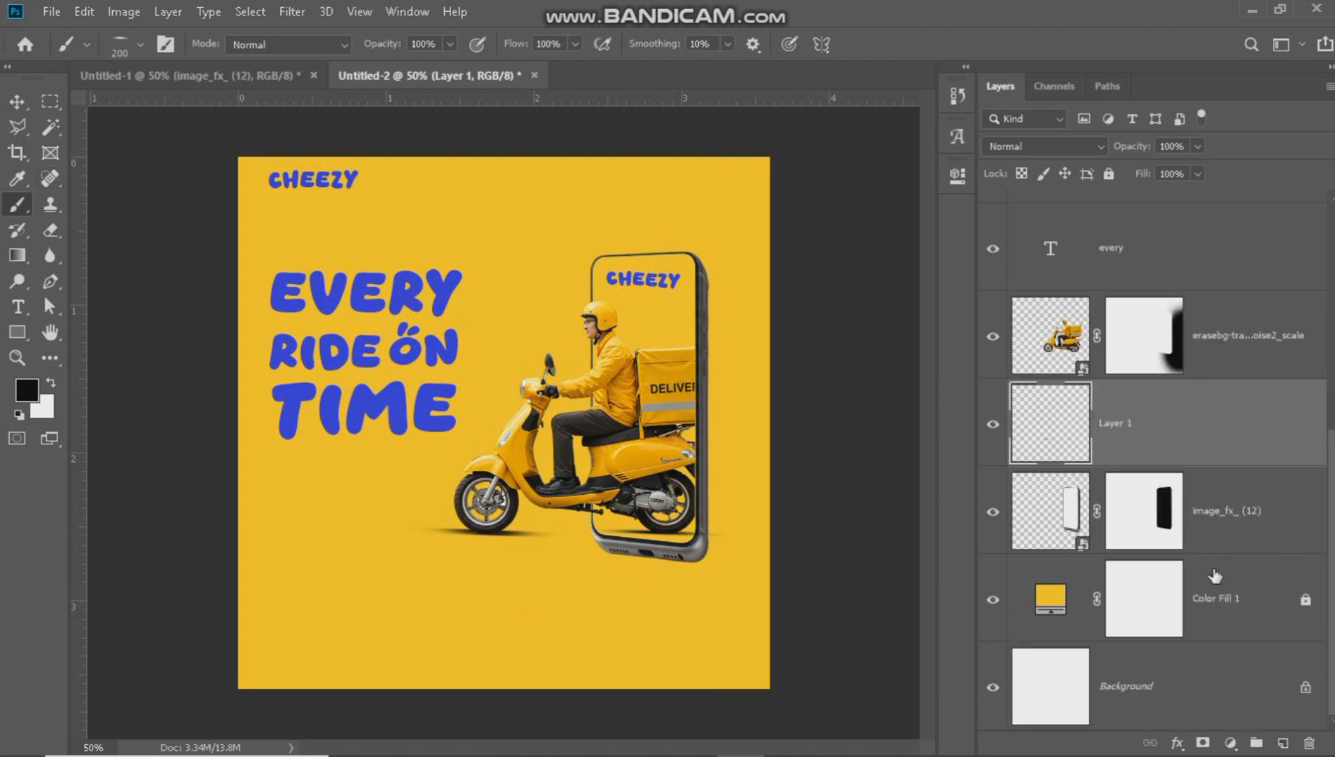
{"action": "left_click", "coordinate": [1235, 622]}
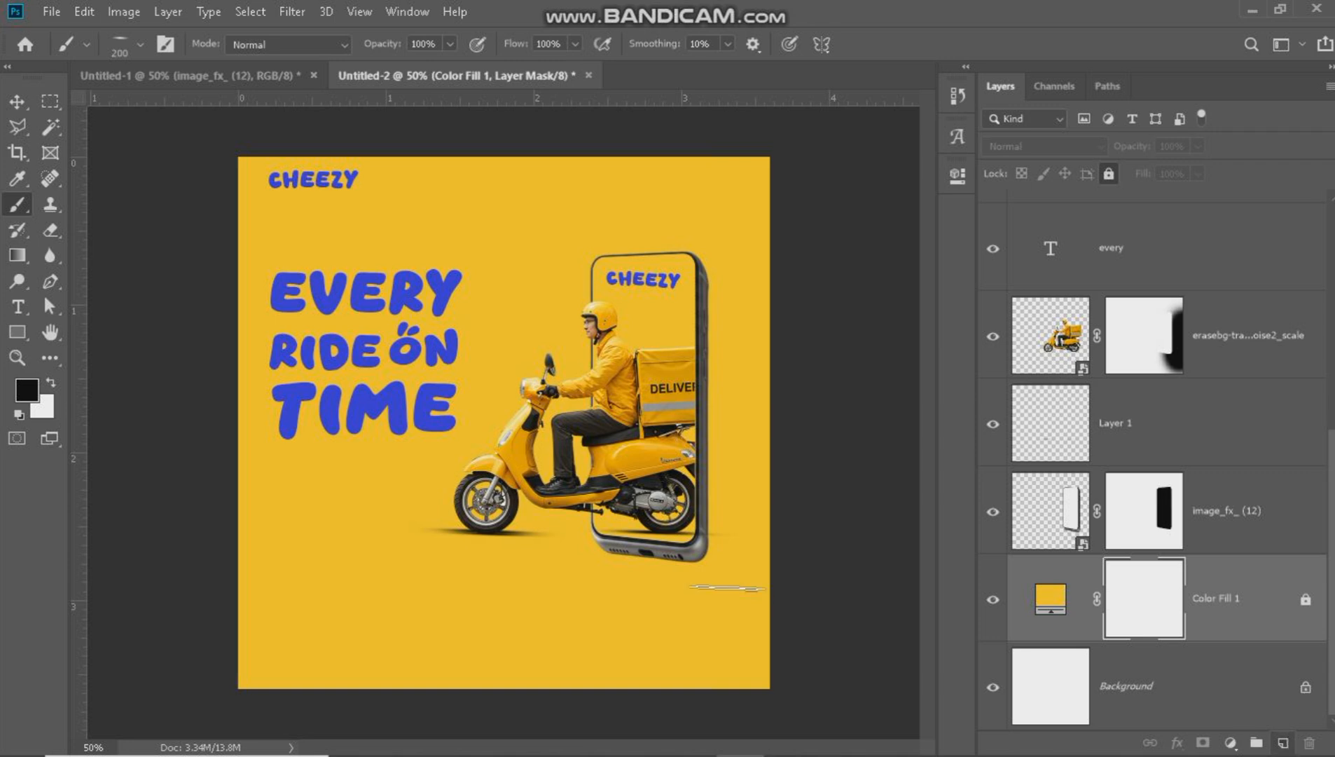
{"action": "left_click", "coordinate": [1283, 741]}
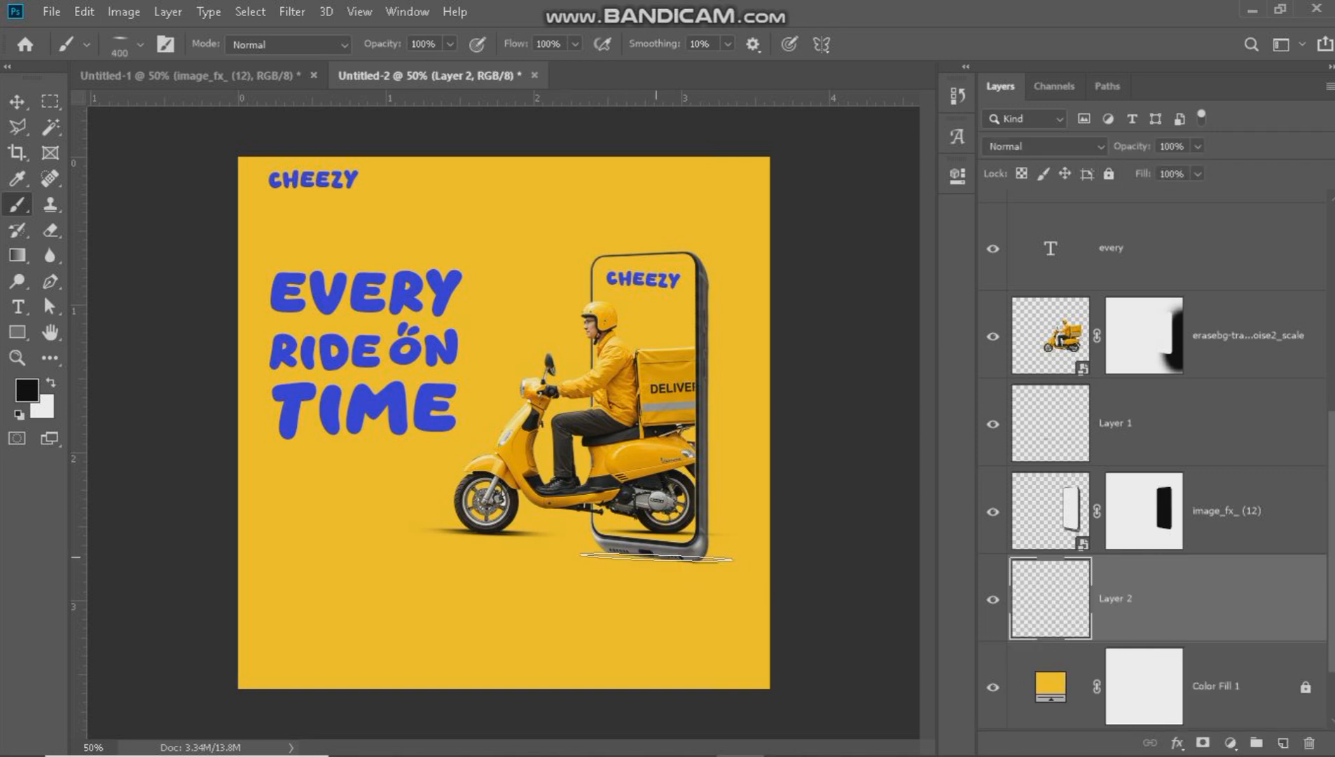
{"action": "left_click", "coordinate": [659, 564]}
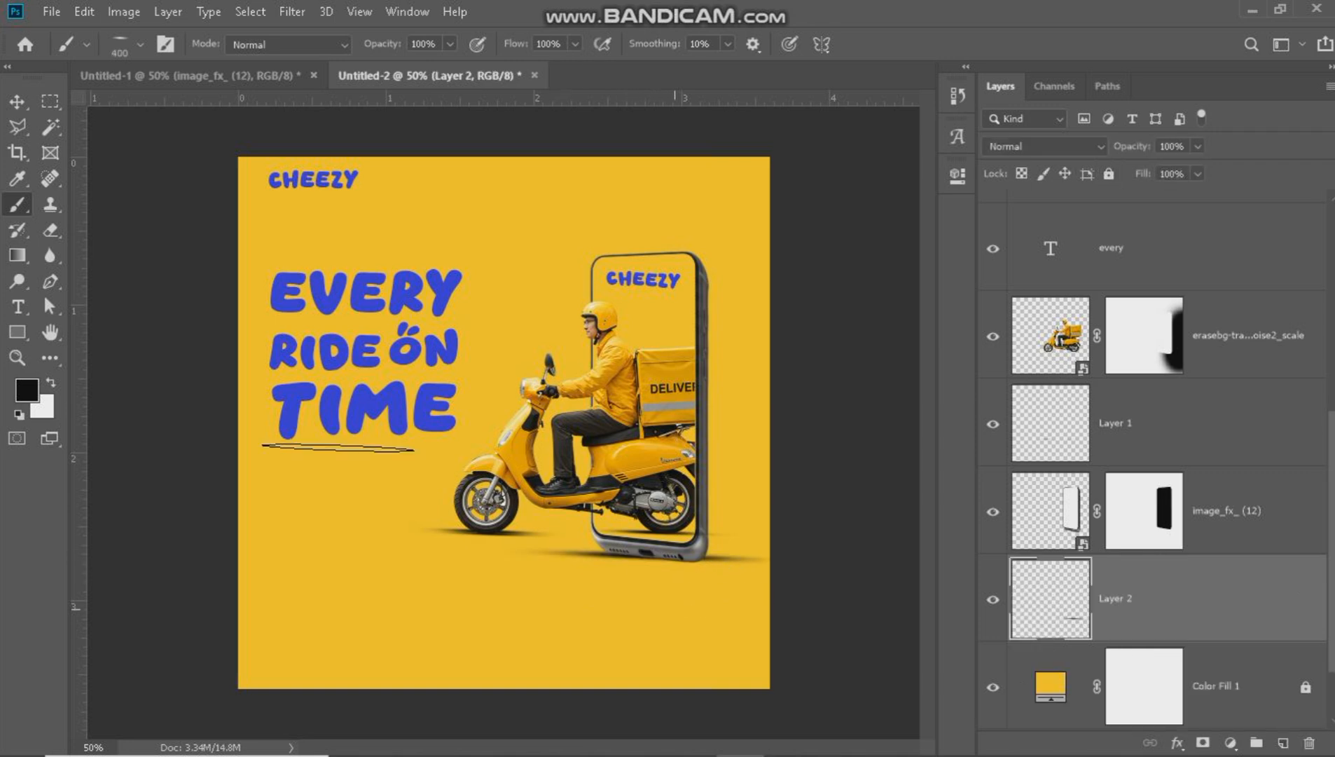
{"action": "key", "text": "v"}
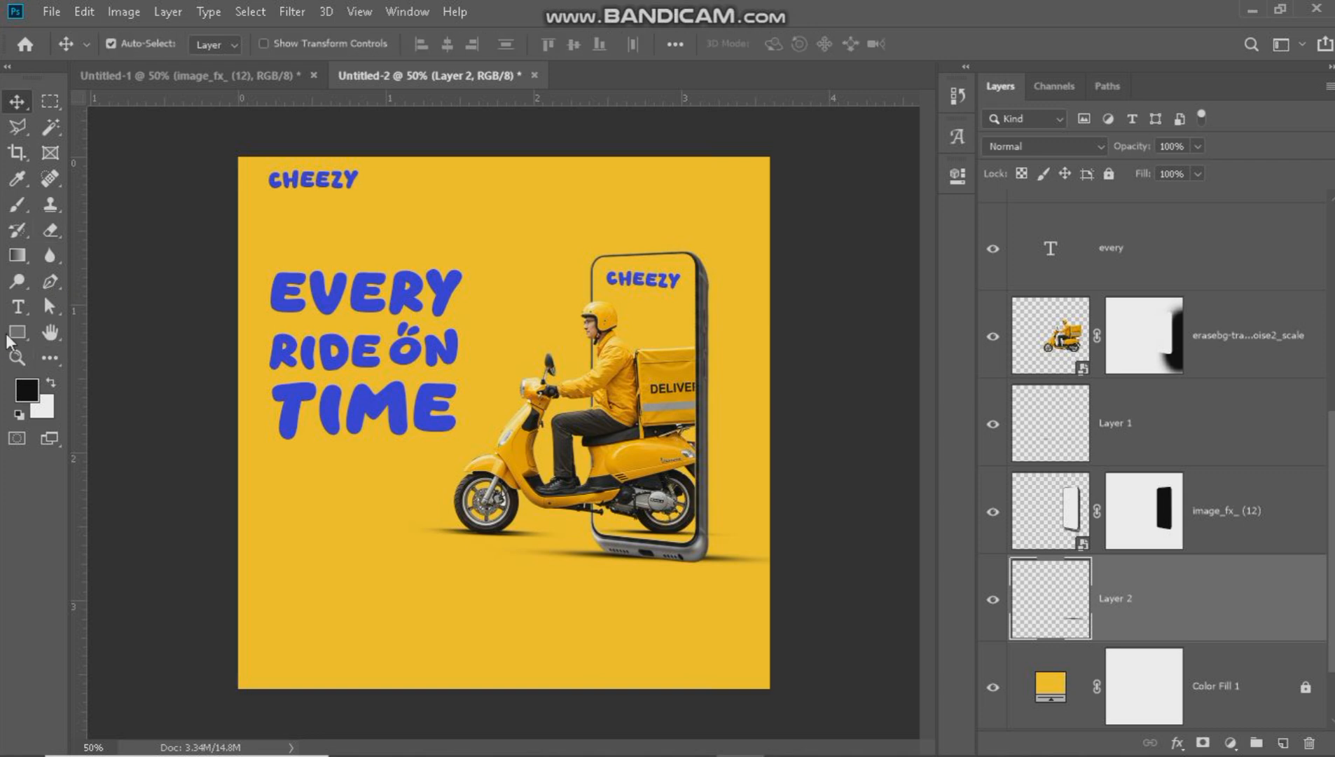
Draw a rectangle of about 1156 × 66 px across the canvas below the phone and give it a dashed stroke style.
{"action": "left_click", "coordinate": [17, 333]}
{"action": "left_click_drag", "start_coordinate": [213, 576], "coordinate": [782, 608]}
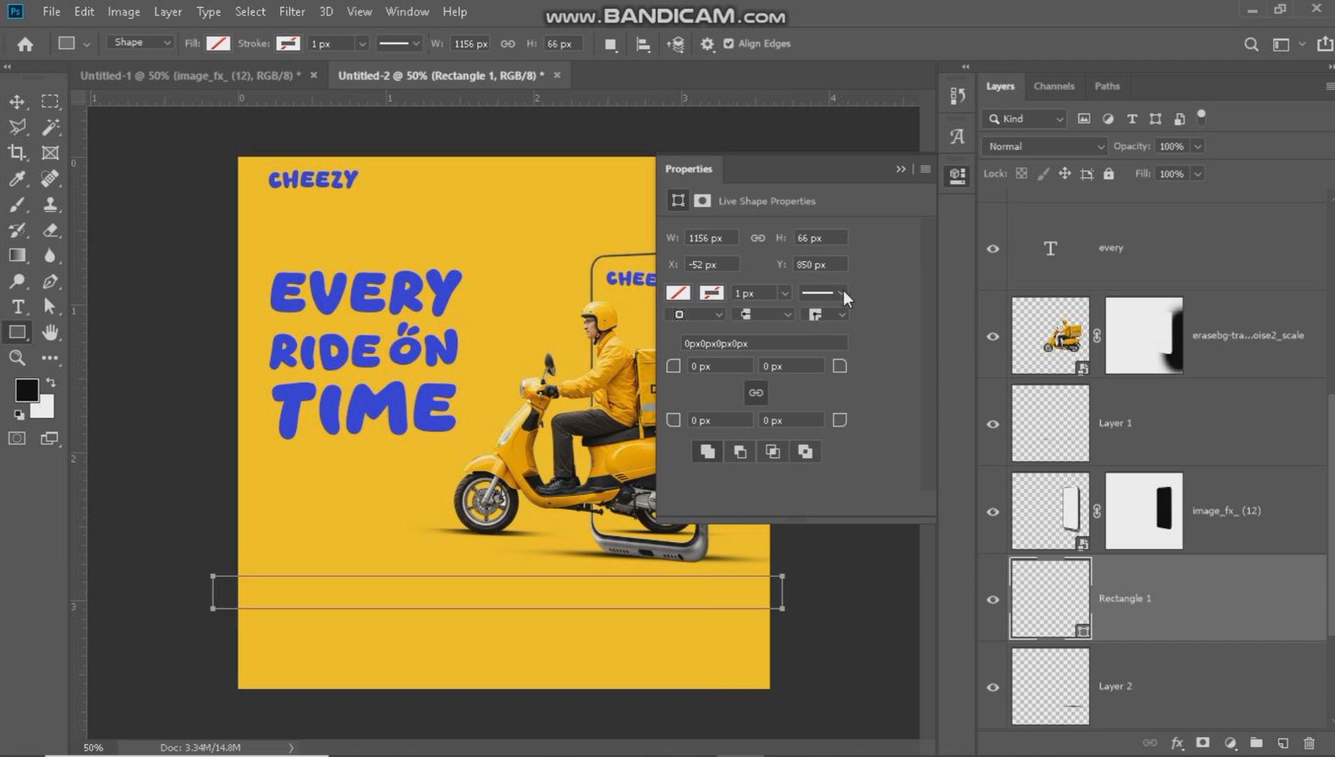
{"action": "left_click", "coordinate": [840, 294]}
{"action": "left_click", "coordinate": [808, 397]}
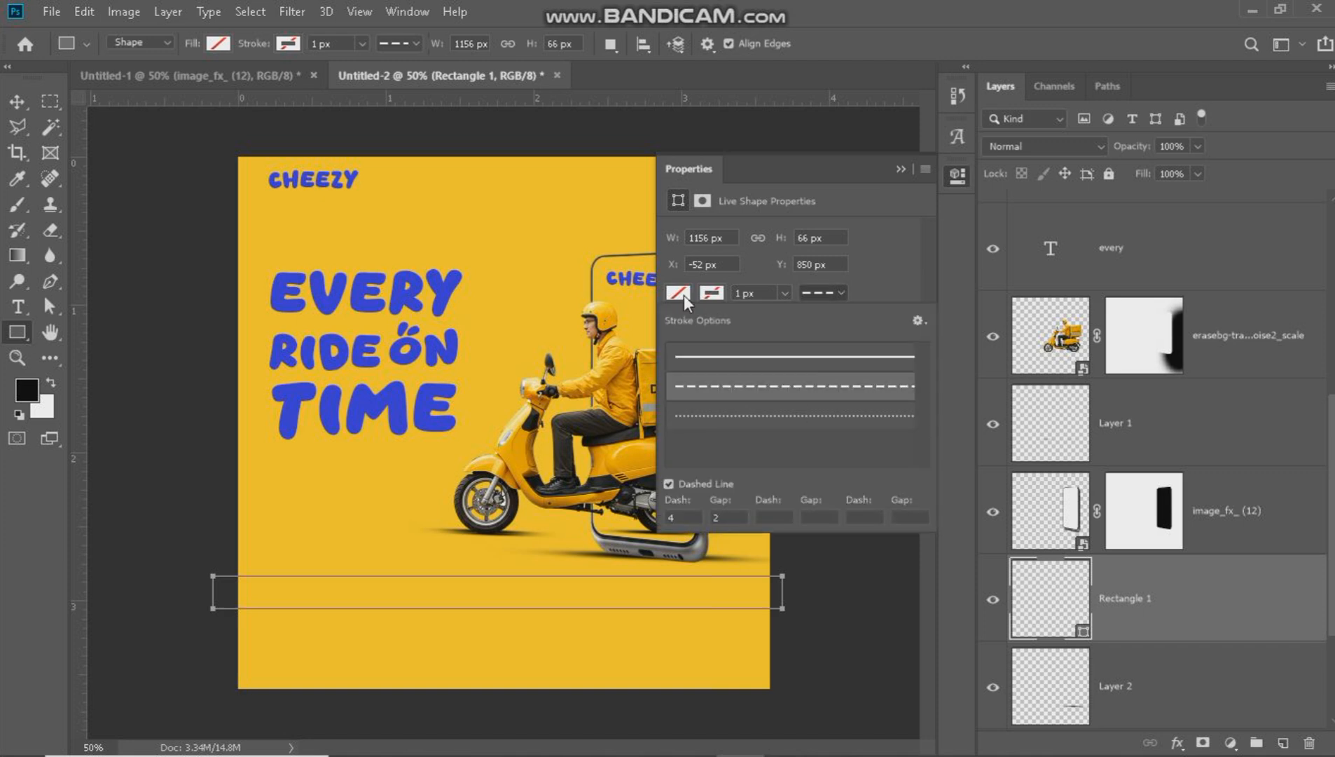
{"action": "left_click", "coordinate": [683, 295]}
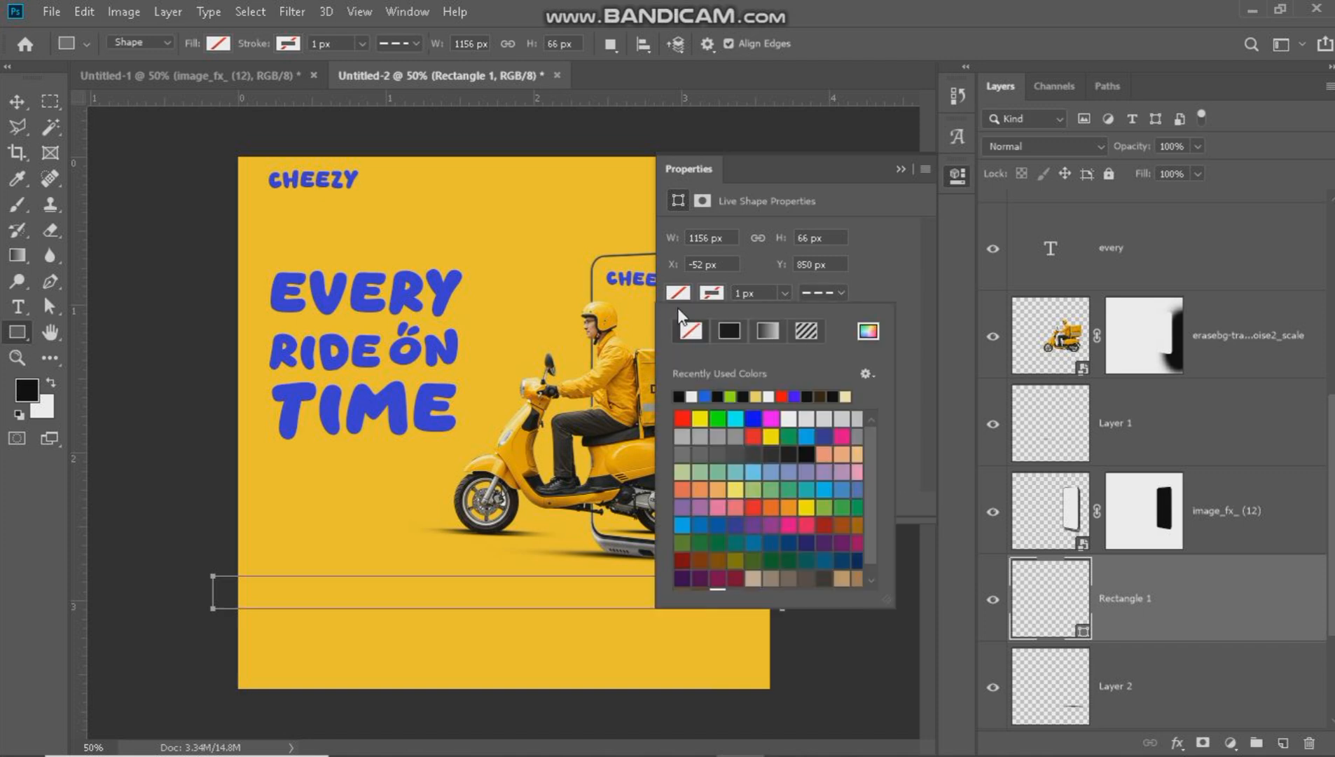
{"action": "left_click", "coordinate": [796, 396]}
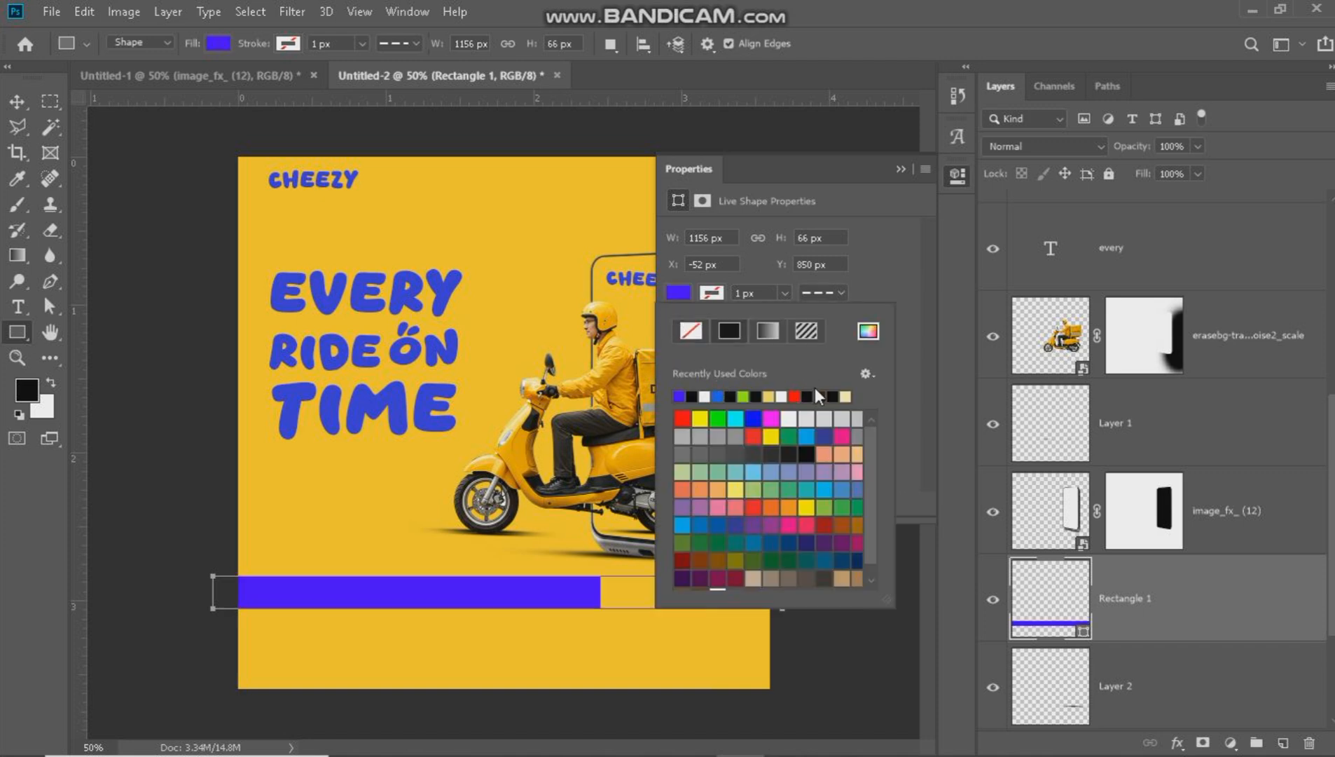
{"action": "left_click", "coordinate": [692, 331]}
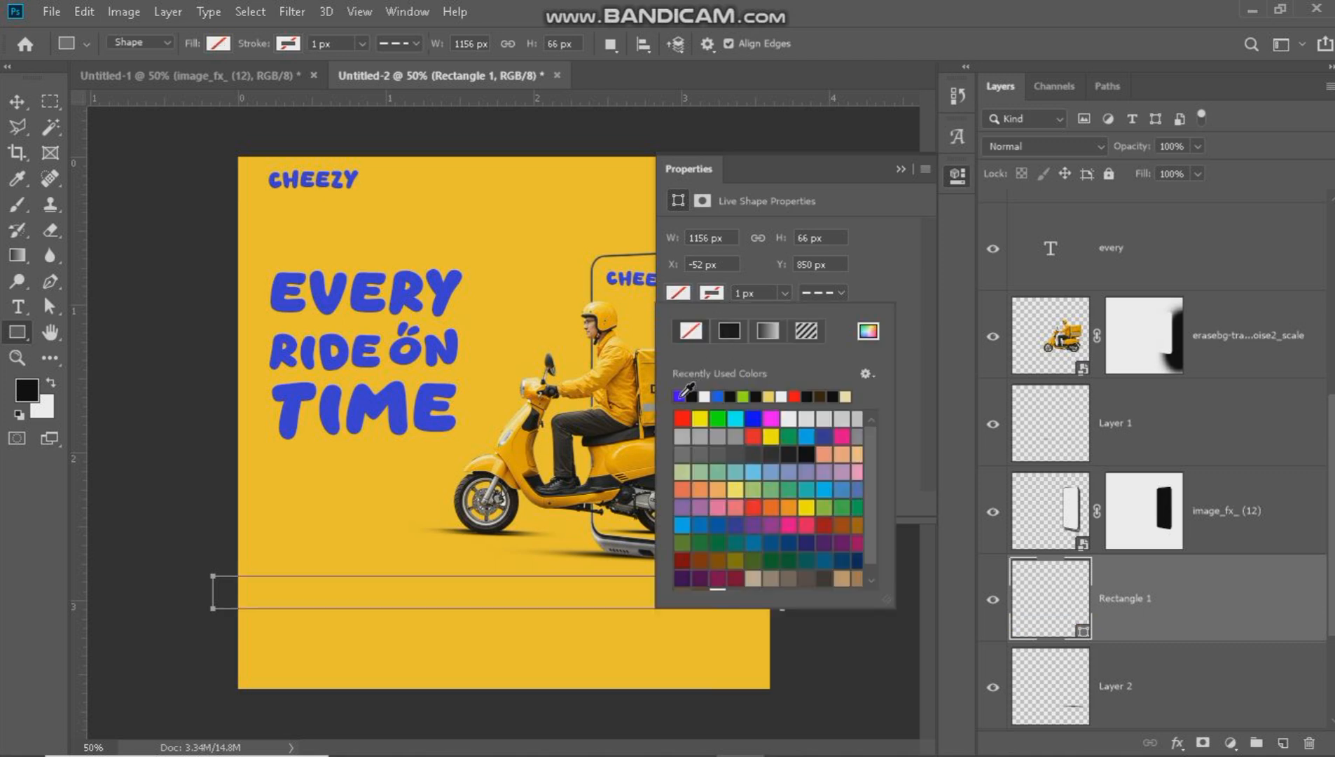
Set the rectangle's stroke to the headline's blue (3138d6) with a width of 7 px.
{"action": "left_click", "coordinate": [869, 332]}
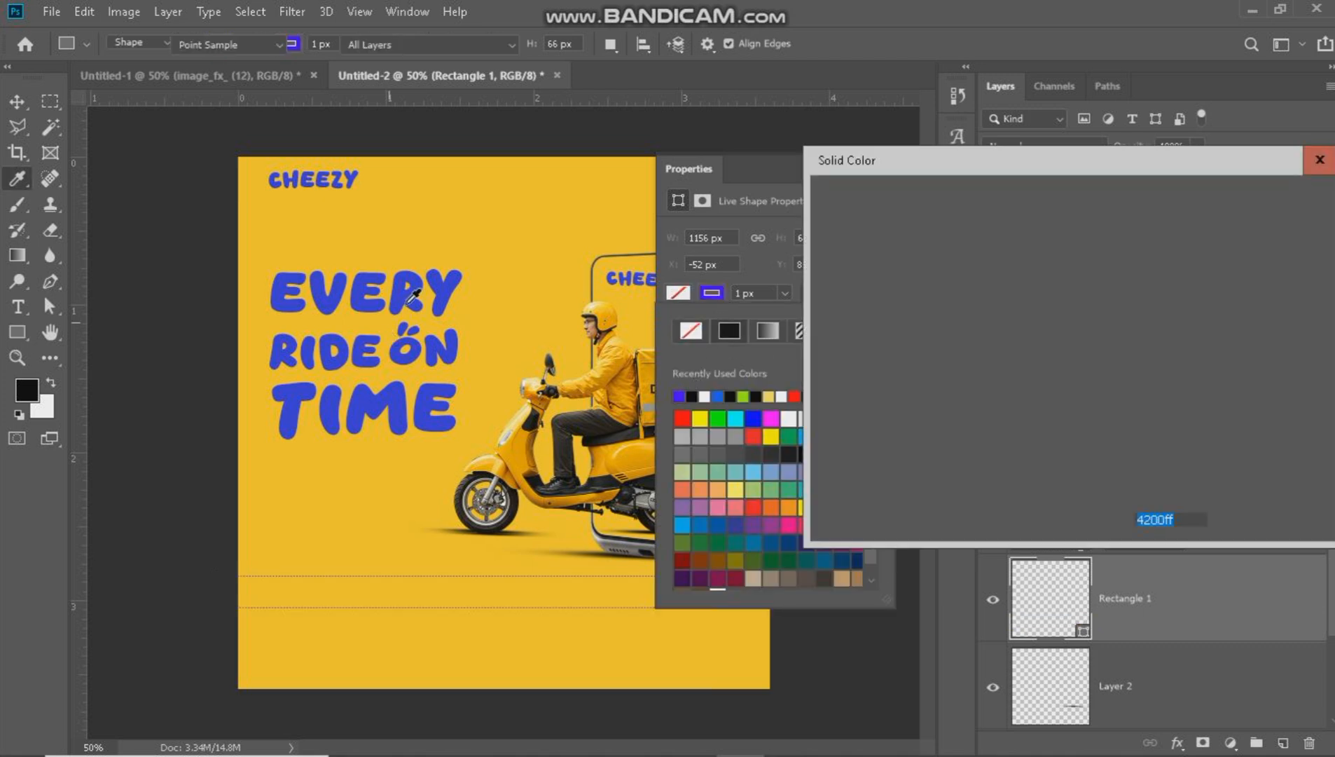
{"action": "left_click", "coordinate": [1014, 246]}
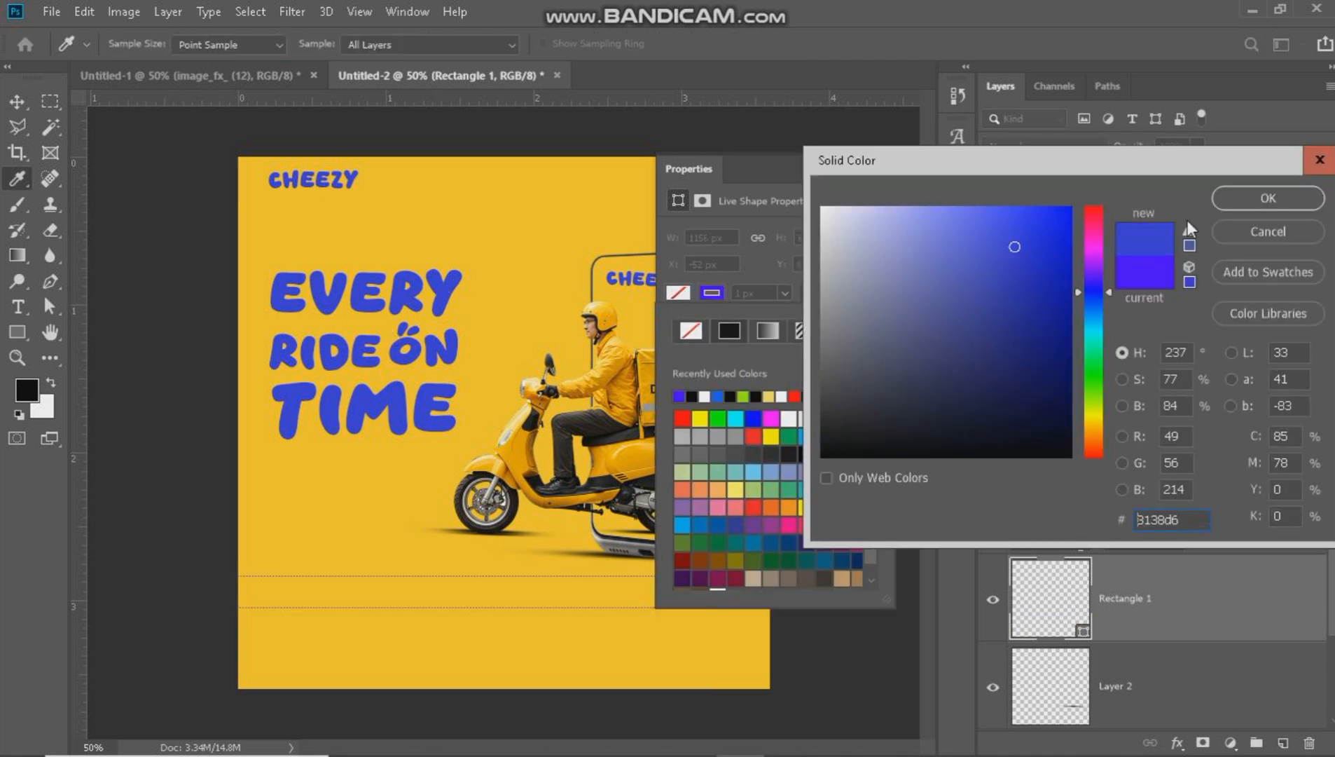
{"action": "key", "text": "Return"}
{"action": "left_click", "coordinate": [756, 293]}
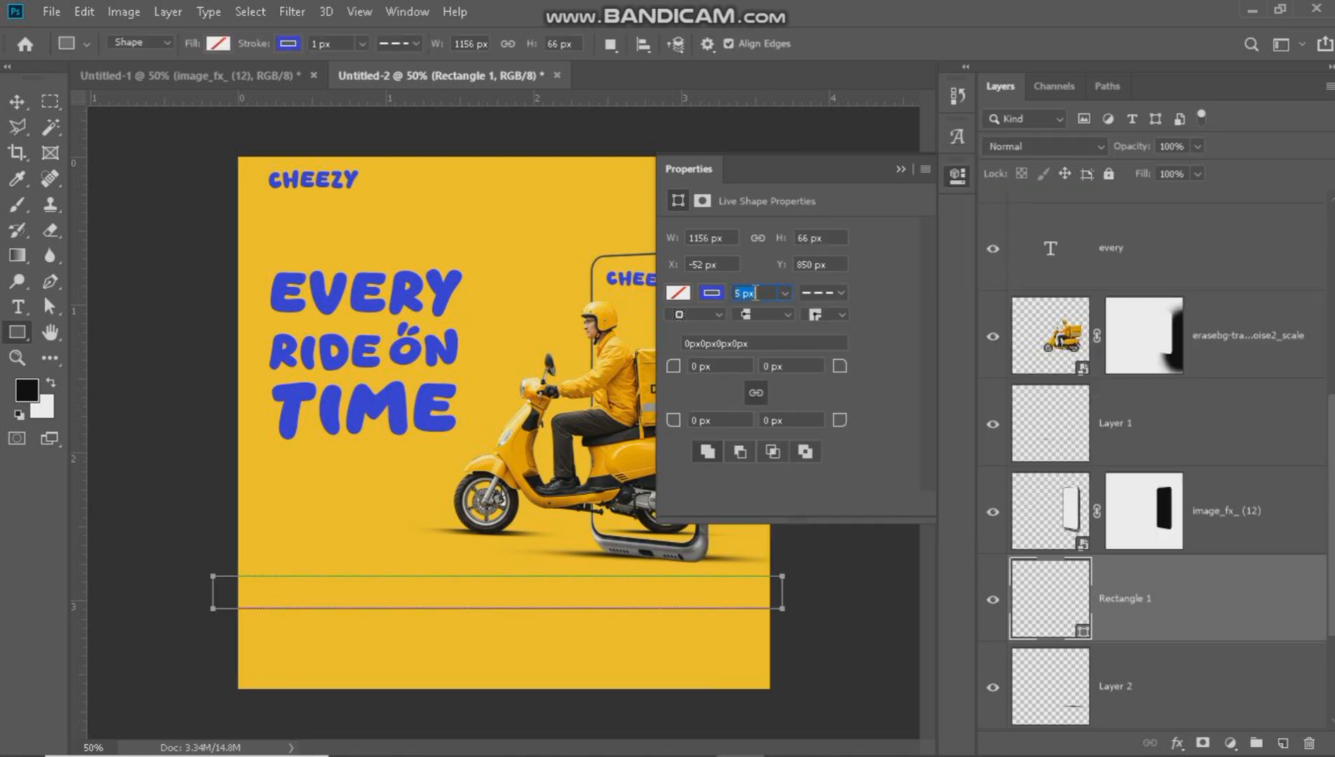
{"action": "type", "text": "7"}
{"action": "key", "text": "Return"}
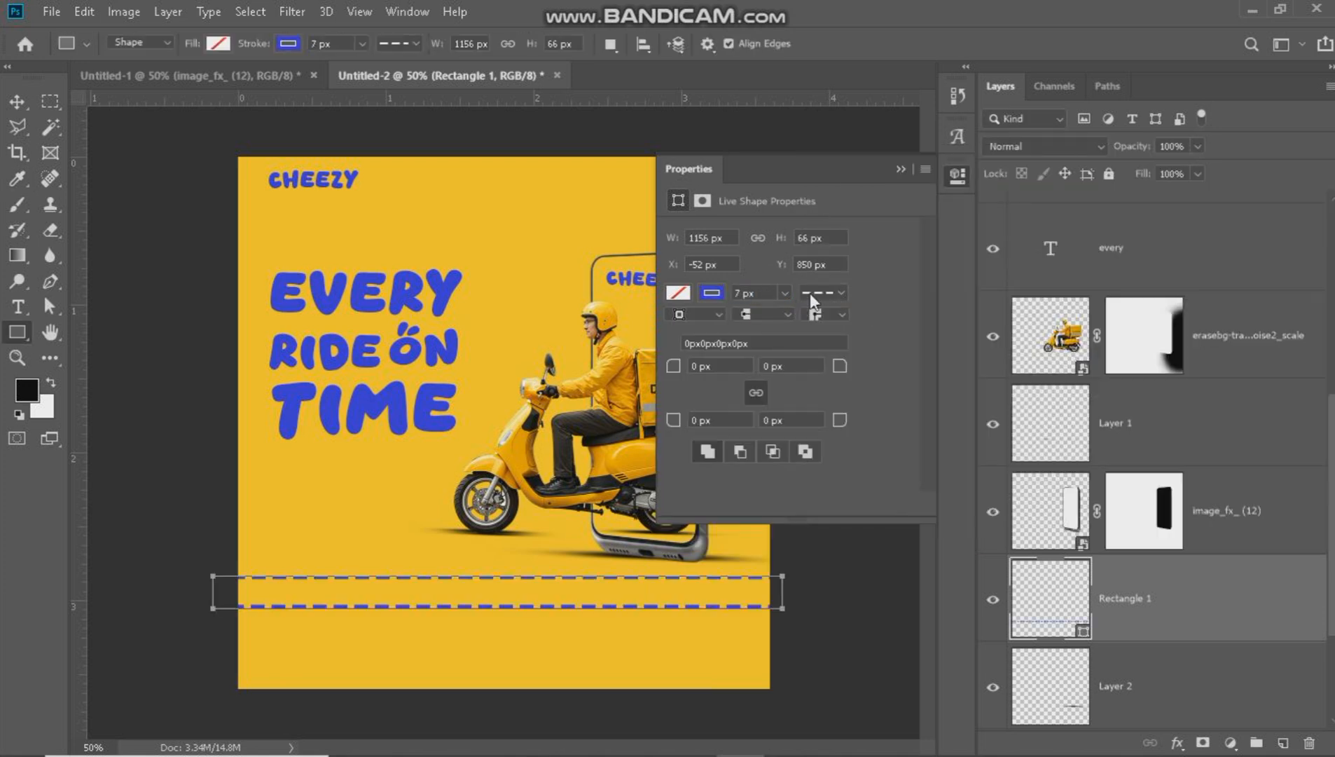
Recolor the rectangle's dashed stroke white.
{"action": "left_click", "coordinate": [711, 293]}
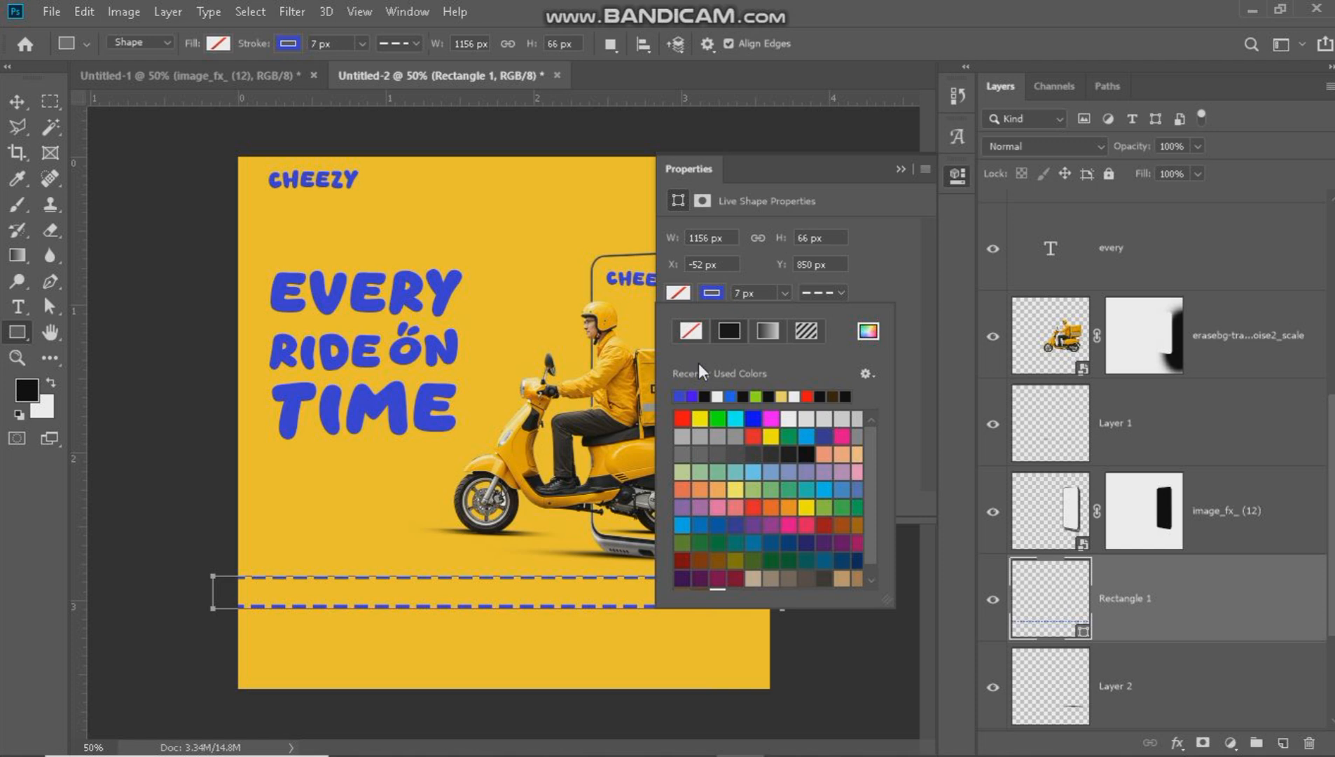
{"action": "left_click", "coordinate": [718, 395]}
{"action": "left_click", "coordinate": [894, 174]}
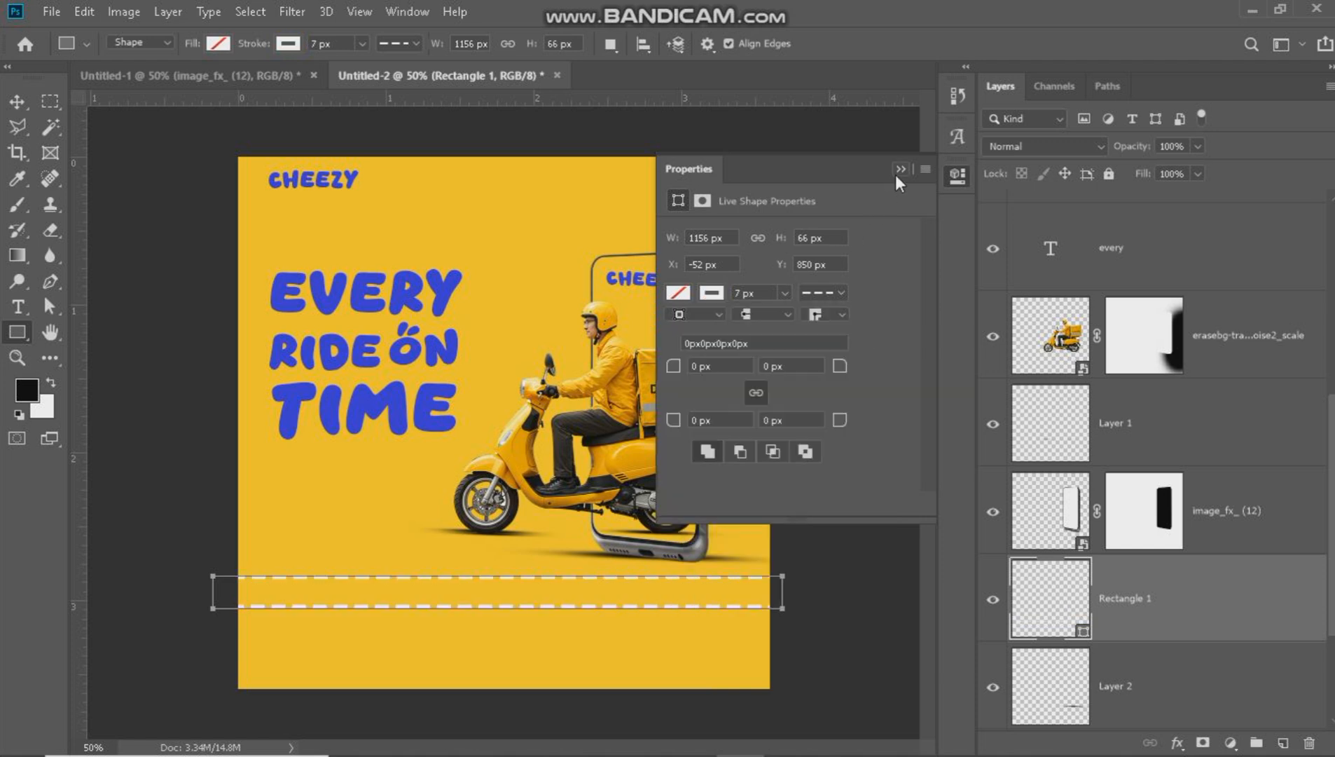
{"action": "left_click", "coordinate": [900, 169]}
Reduce the dashed rectangle's height to a narrow strip and place it slightly lower beneath the phone.
{"action": "key", "text": "ctrl+t"}
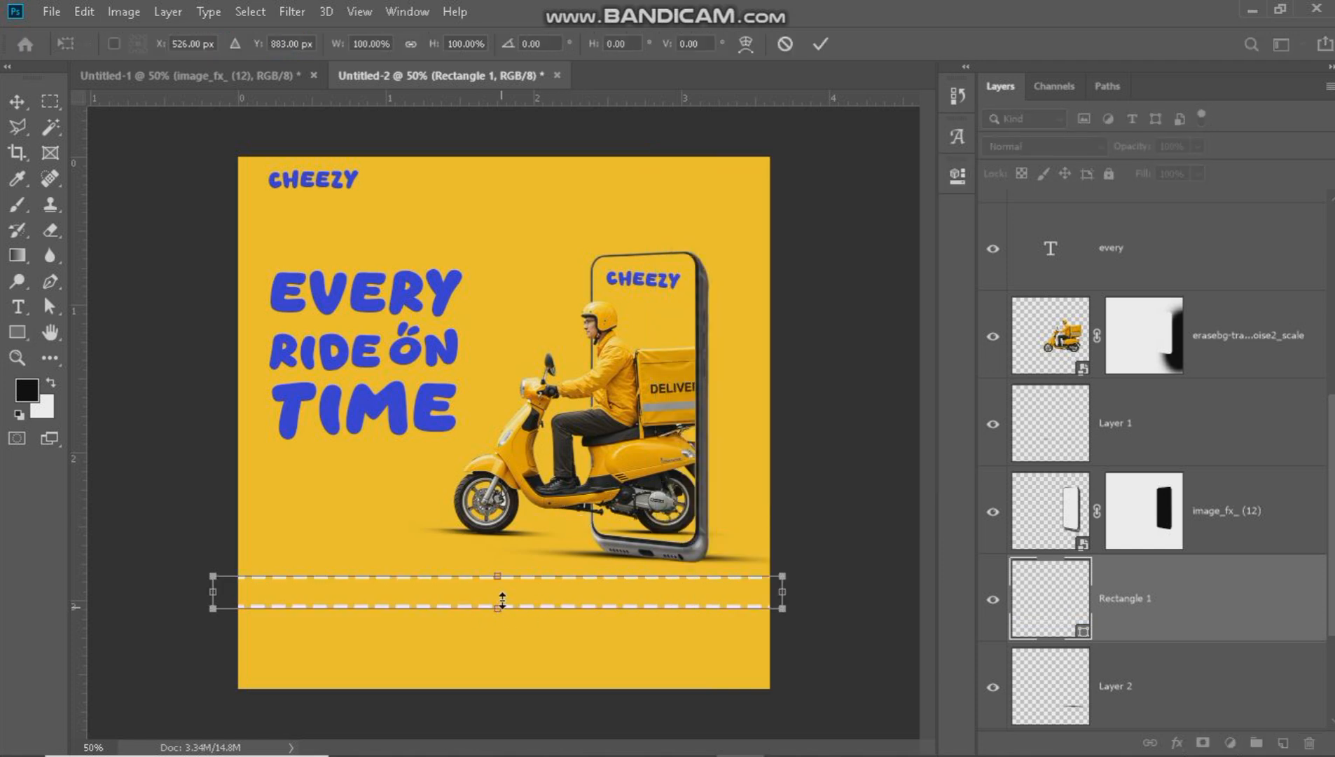
{"action": "left_click_drag", "start_coordinate": [501, 607], "coordinate": [521, 611]}
{"action": "key", "text": "Return"}
{"action": "key", "text": "v"}
{"action": "left_click", "coordinate": [326, 237]}
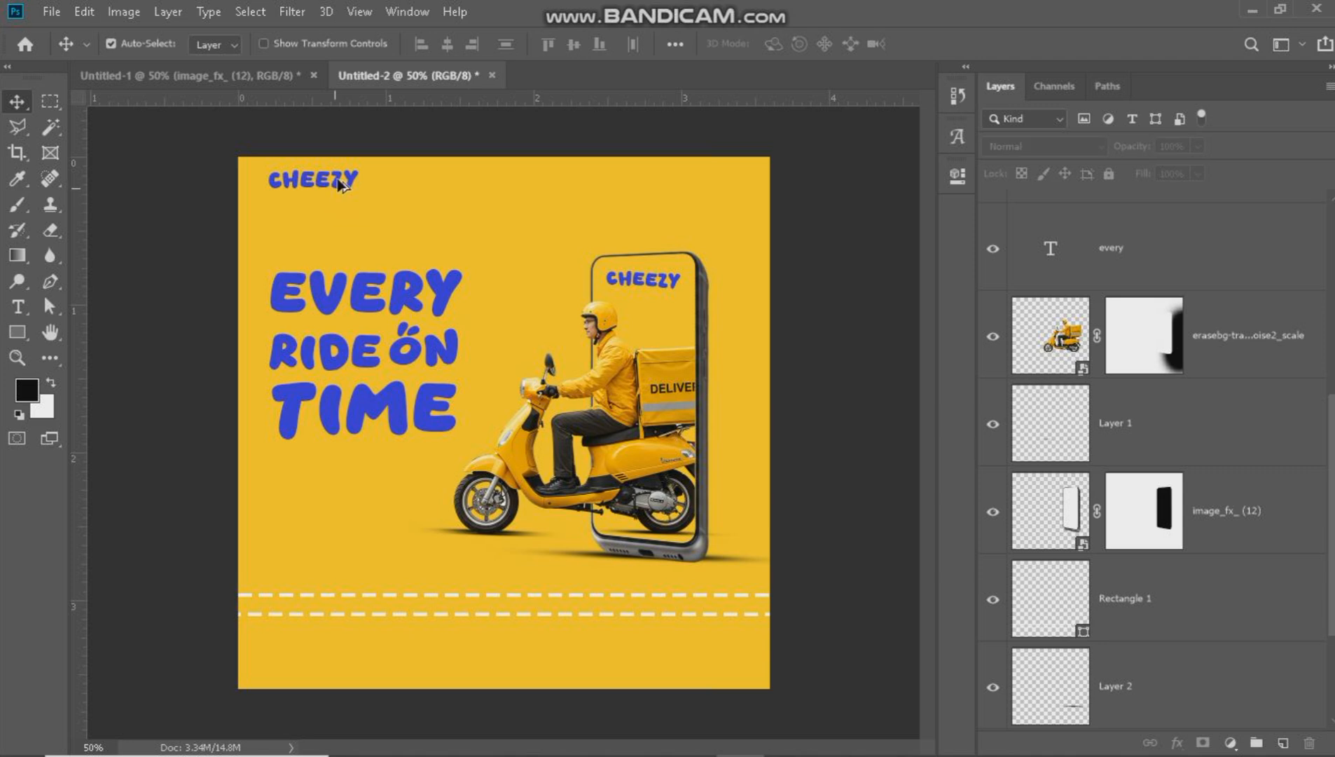
{"action": "left_click_drag", "start_coordinate": [340, 181], "coordinate": [527, 643]}
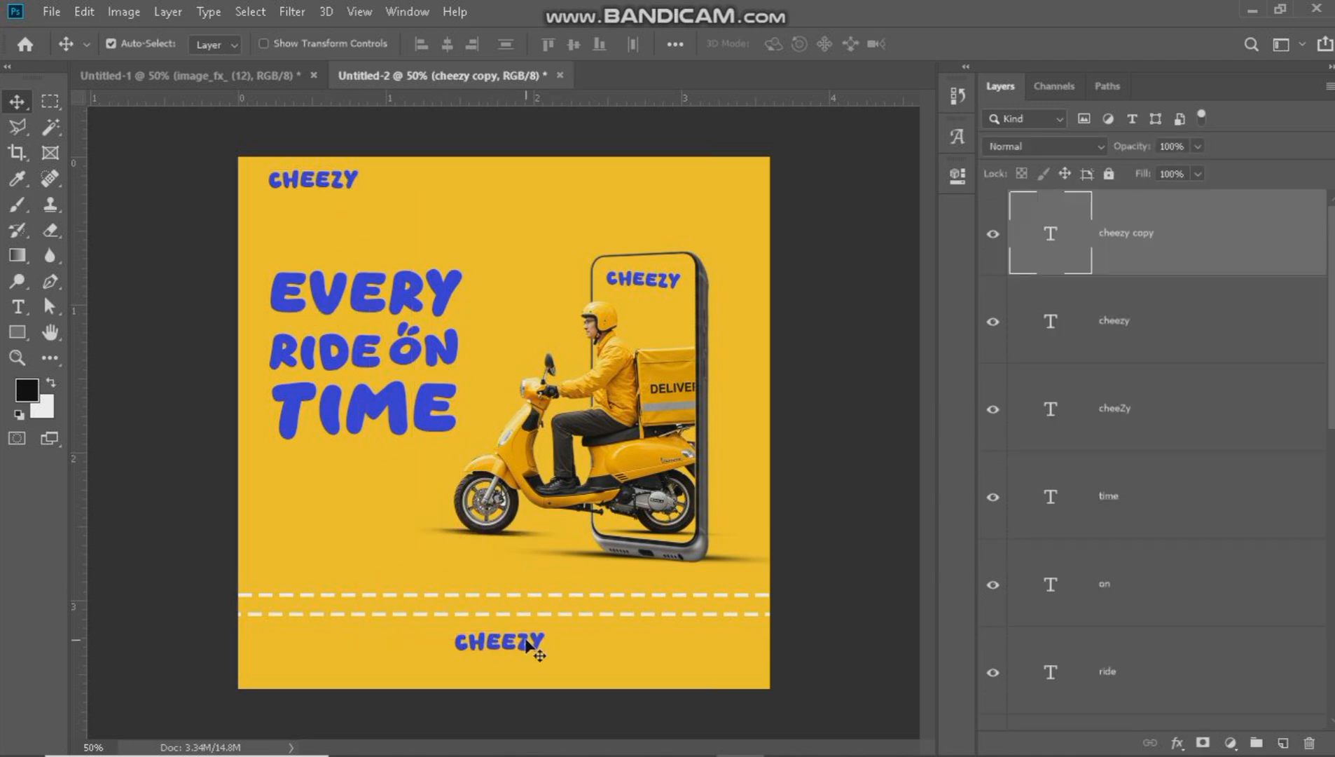
{"action": "key", "text": "t"}
{"action": "double_click", "coordinate": [527, 642]}
{"action": "type", "text": "www"}
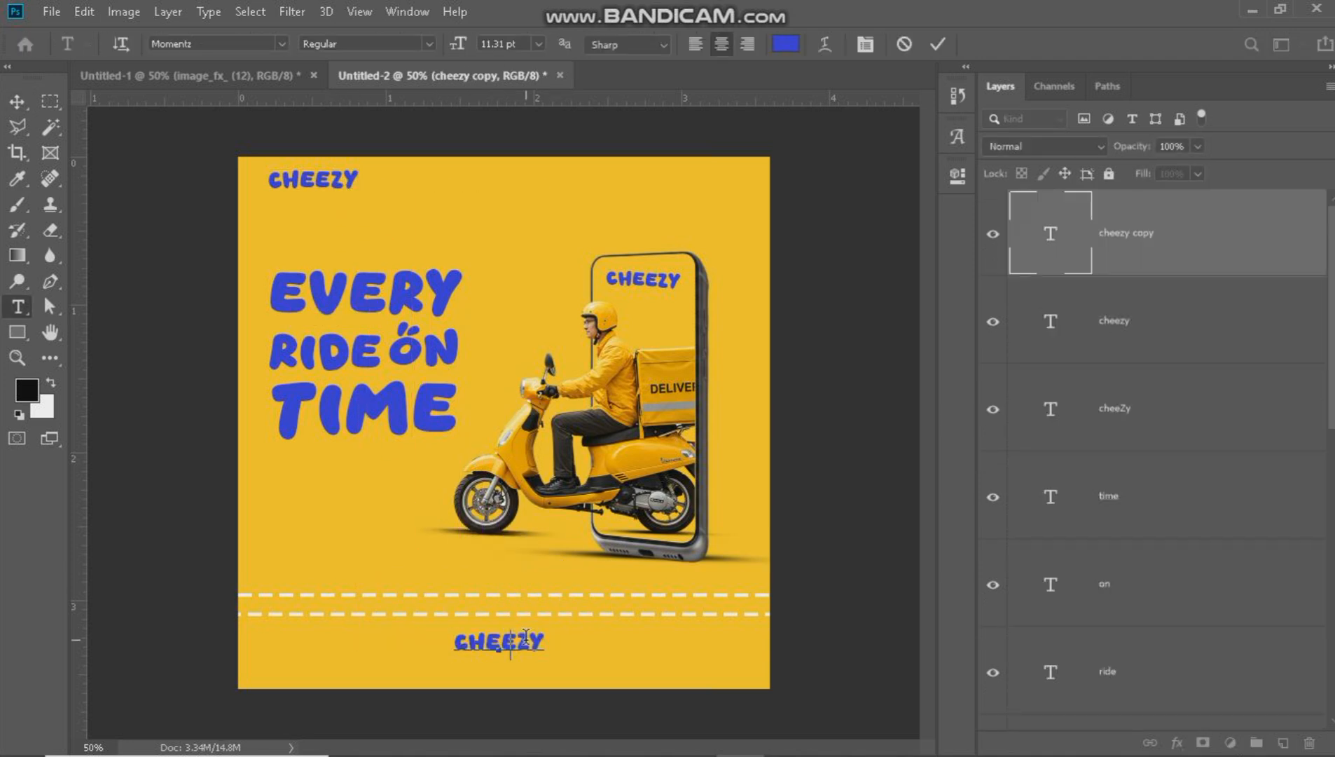
{"action": "type", "text": "w.cheezy"}
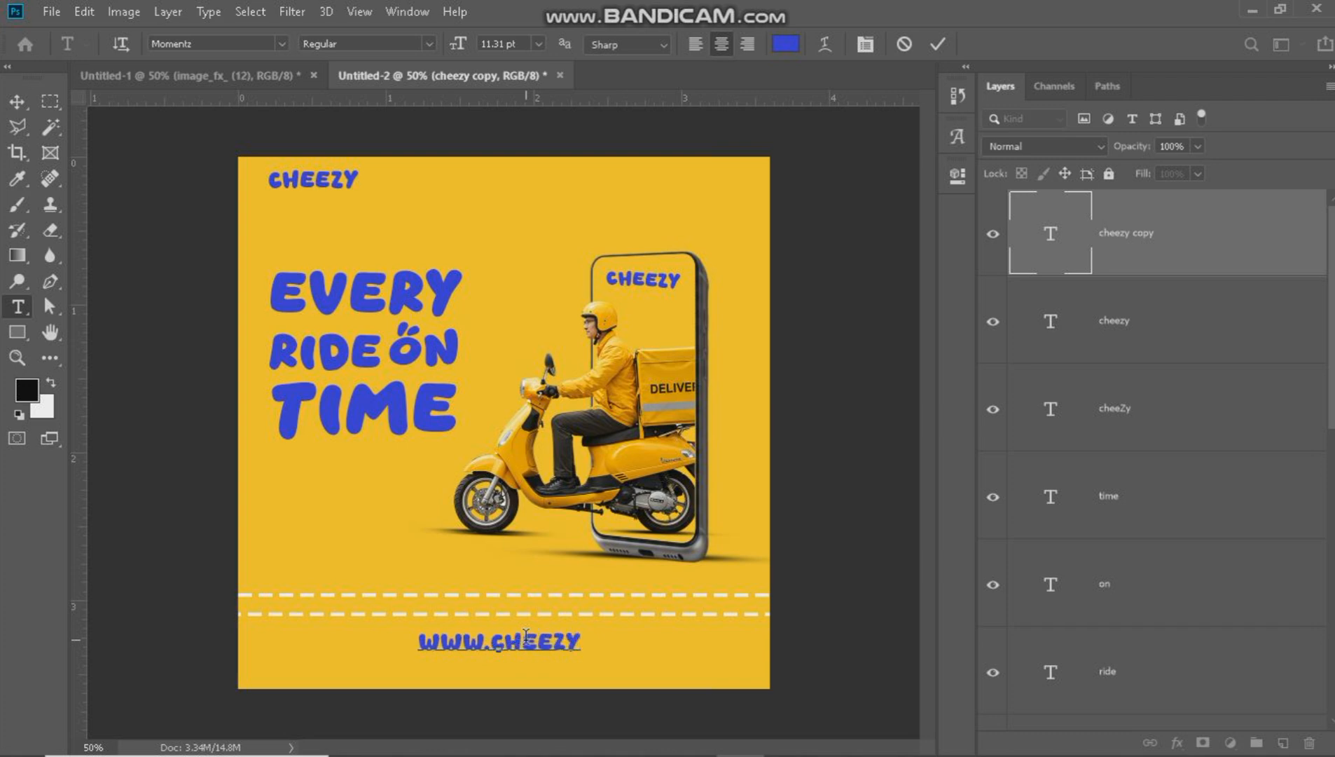
{"action": "type", "text": ".com"}
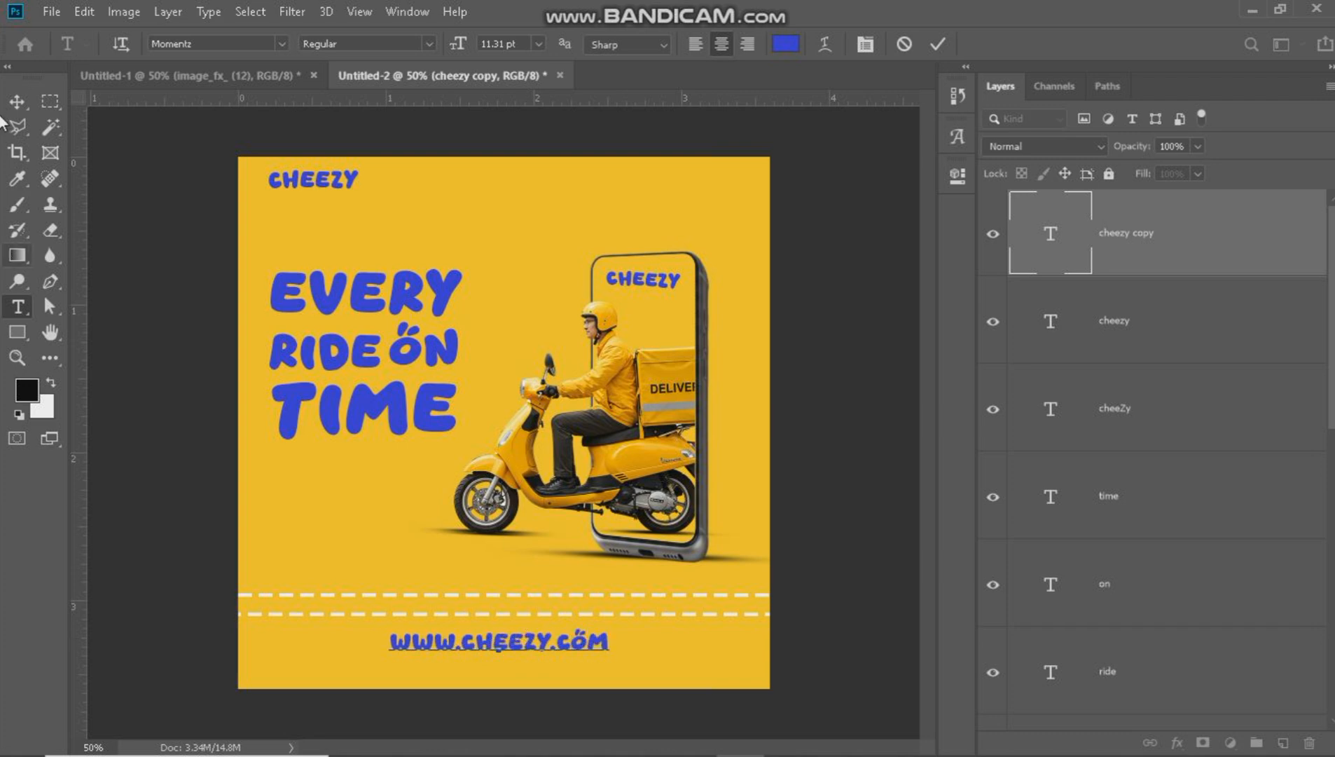
{"action": "left_click", "coordinate": [17, 102]}
{"action": "left_click_drag", "start_coordinate": [508, 641], "coordinate": [514, 669]}
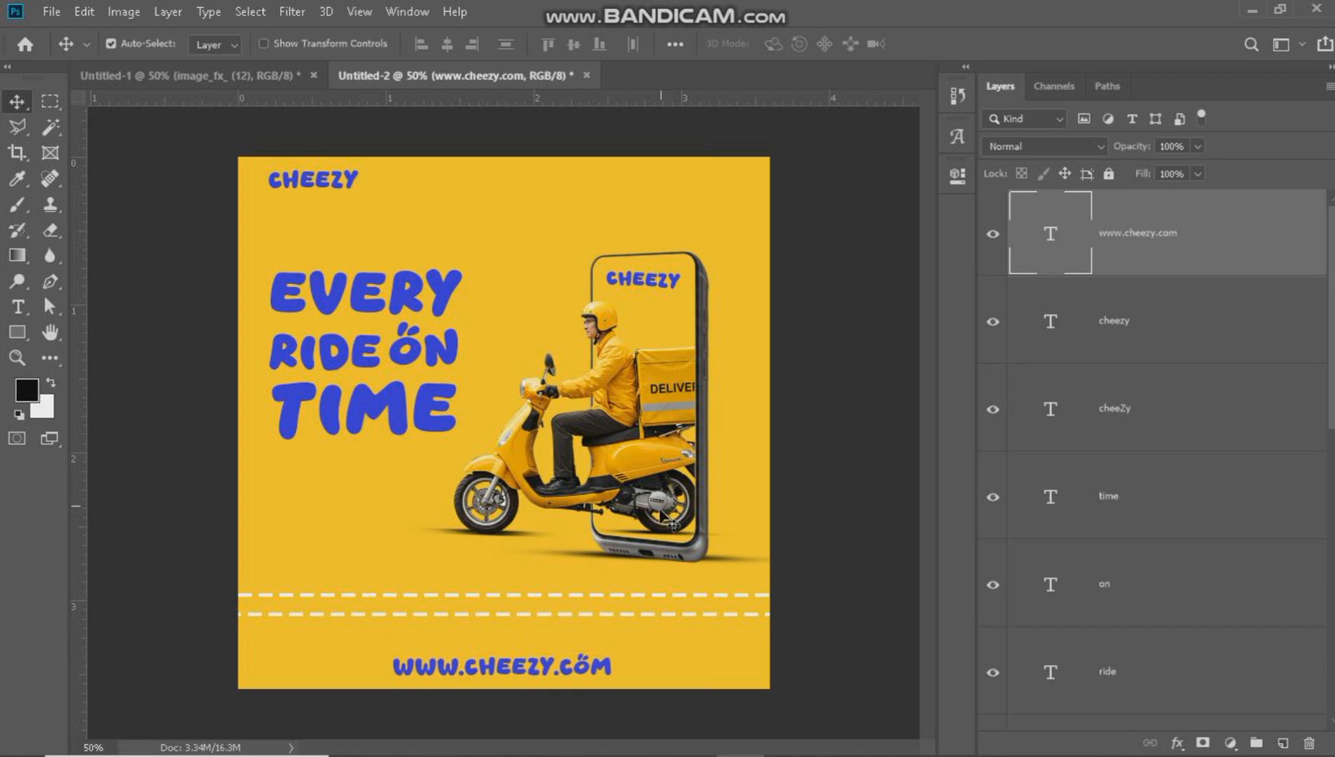
Replace the scooter's shadow layer with a new layer above the phone and paint thin black wheel shadows with the 150 px brush.
{"action": "left_click", "coordinate": [529, 546]}
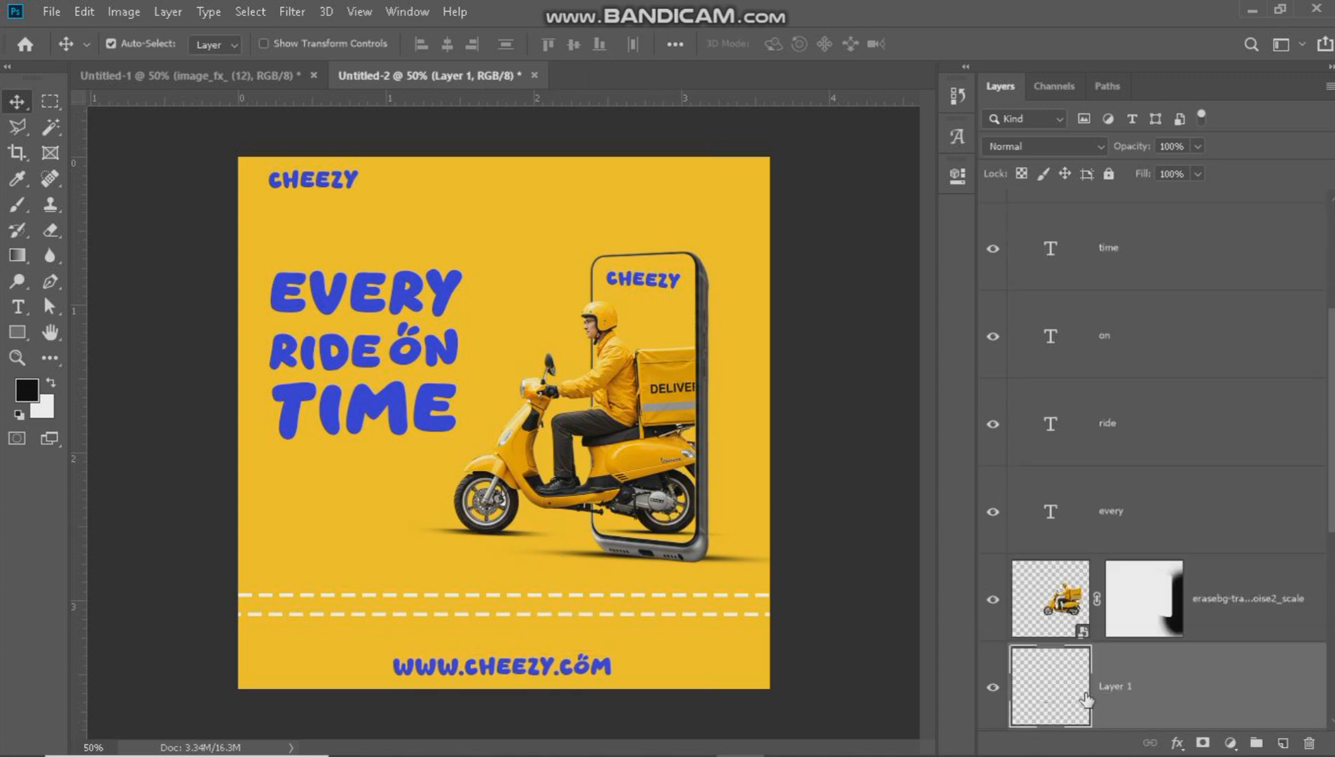
{"action": "key", "text": "Delete"}
{"action": "scroll", "coordinate": [1226, 592], "scroll_direction": "down", "scroll_amount": 2}
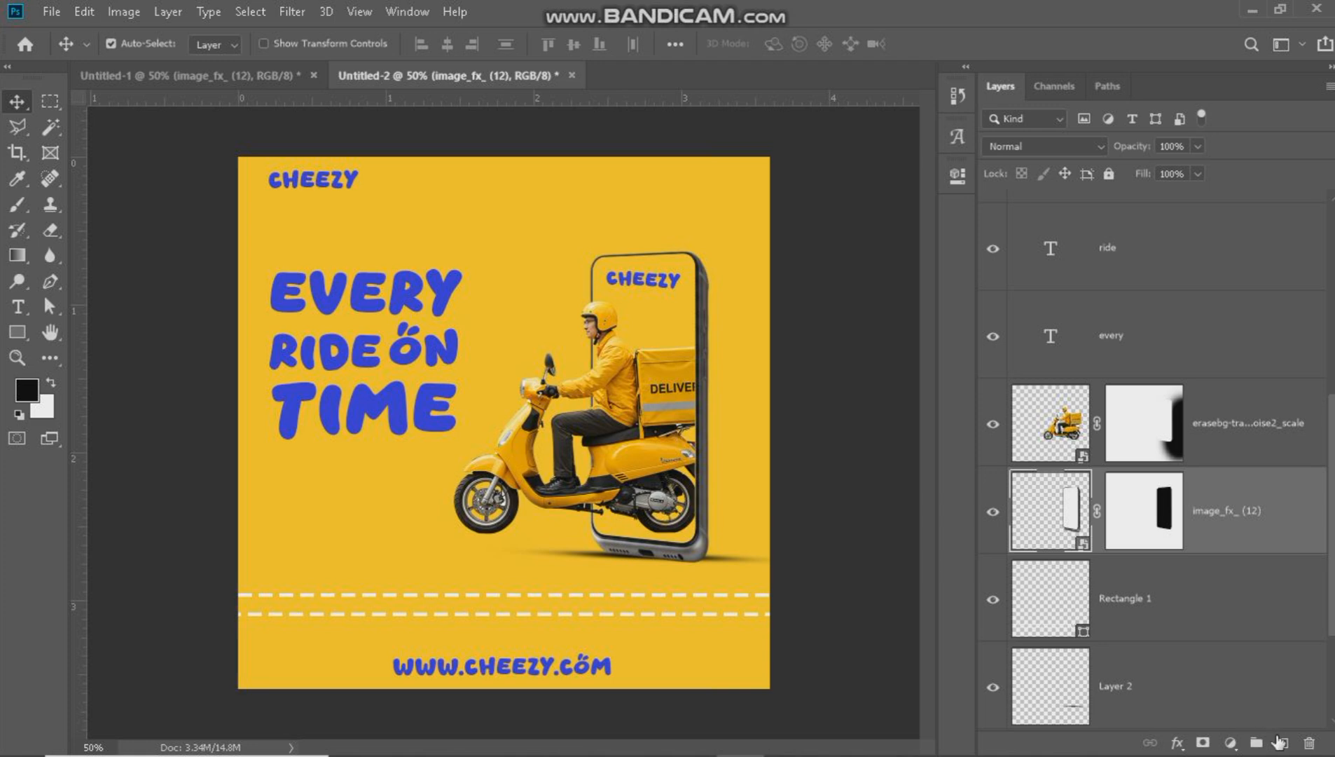
{"action": "key", "text": "ctrl+shift+alt+n"}
{"action": "key", "text": "b"}
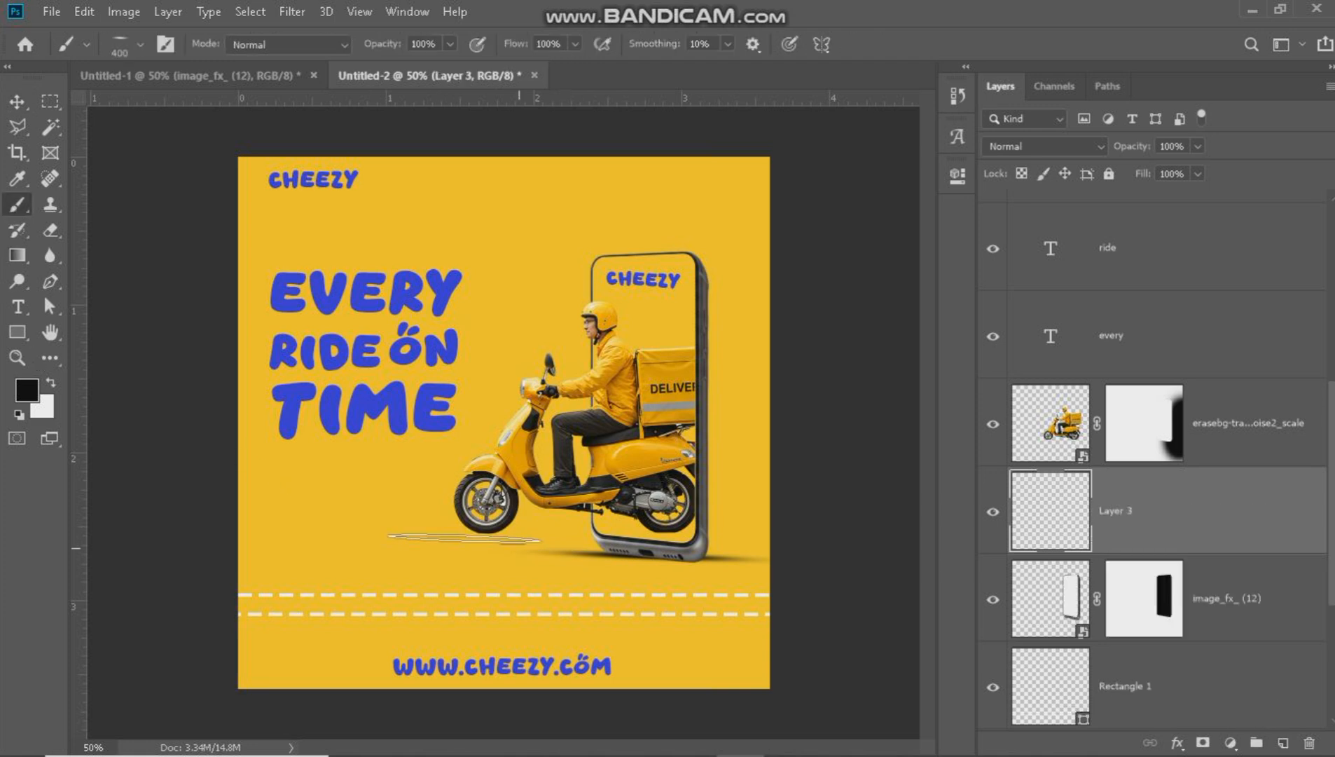
{"action": "key", "text": "bracketleft"}
{"action": "key", "text": "bracketleft"}
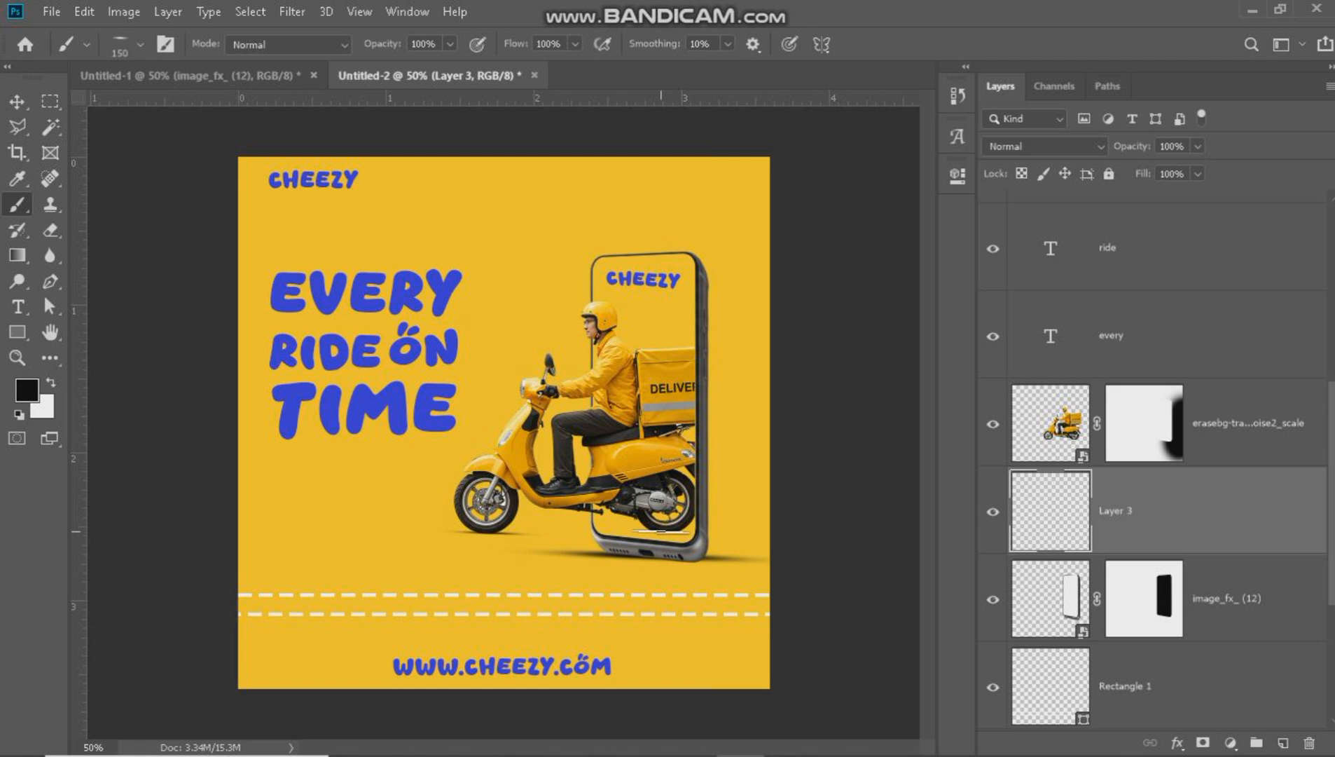
Place the "icons set" image in the canvas's upper right corner, scaled down to a small row of social icons.
{"action": "left_click_drag", "start_coordinate": [709, 423], "coordinate": [699, 6]}
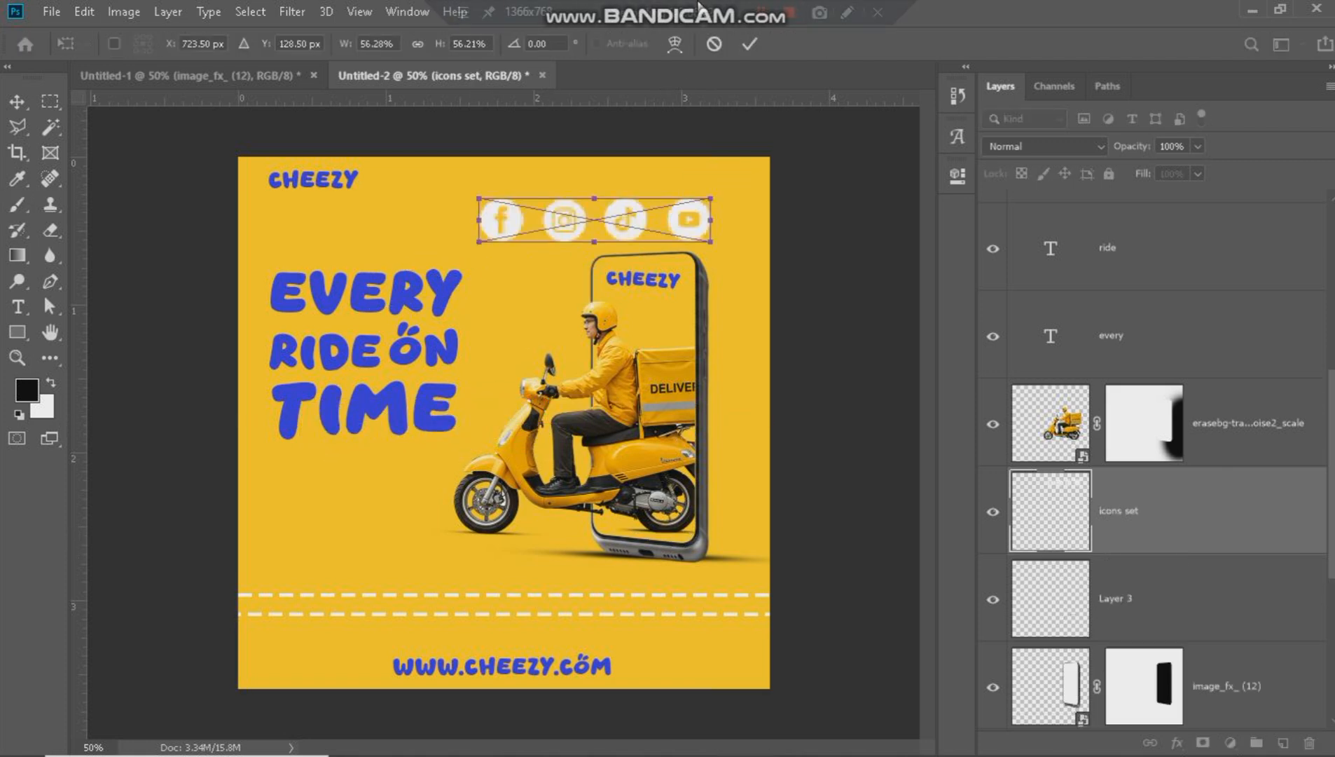
{"action": "left_click_drag", "start_coordinate": [643, 213], "coordinate": [694, 186]}
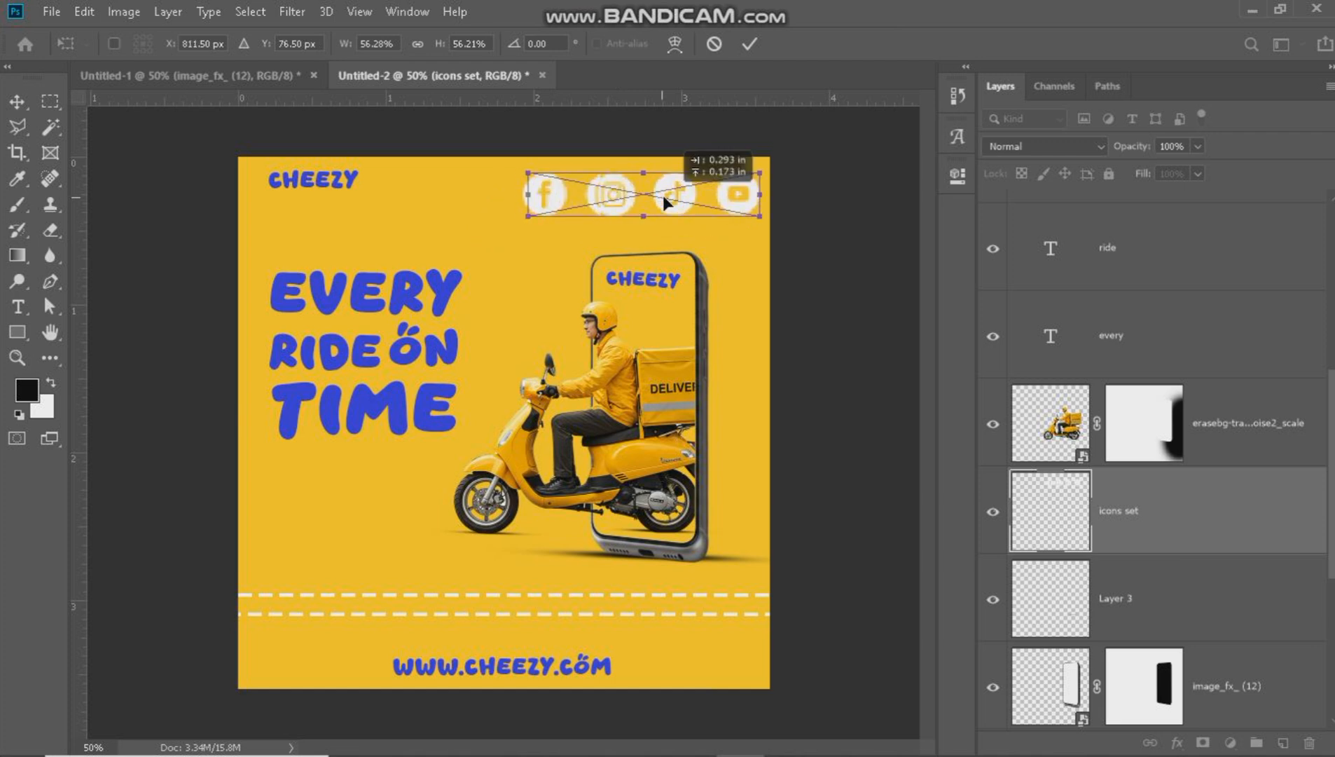
{"action": "left_click_drag", "start_coordinate": [536, 189], "coordinate": [687, 187]}
{"action": "left_click", "coordinate": [753, 46]}
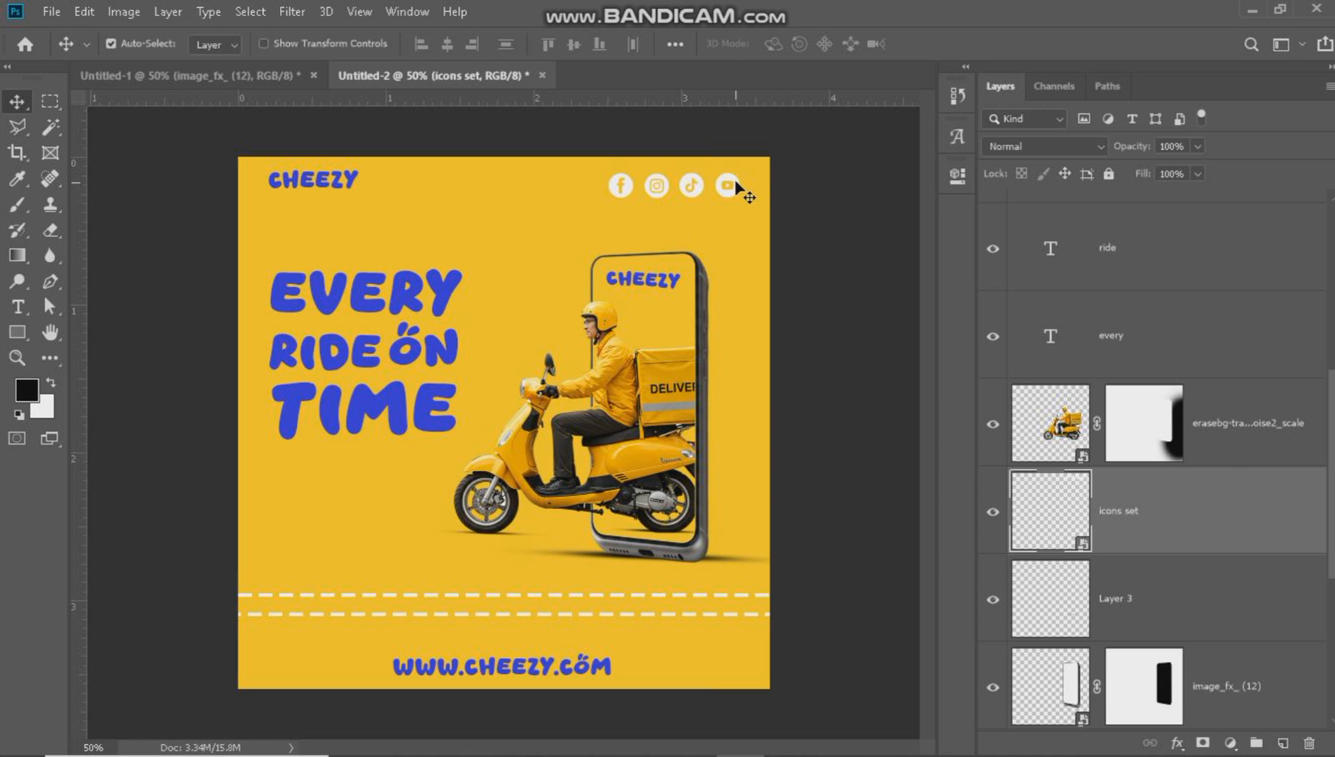
{"action": "key", "text": "shift+Down"}
{"action": "key", "text": "shift+Down"}
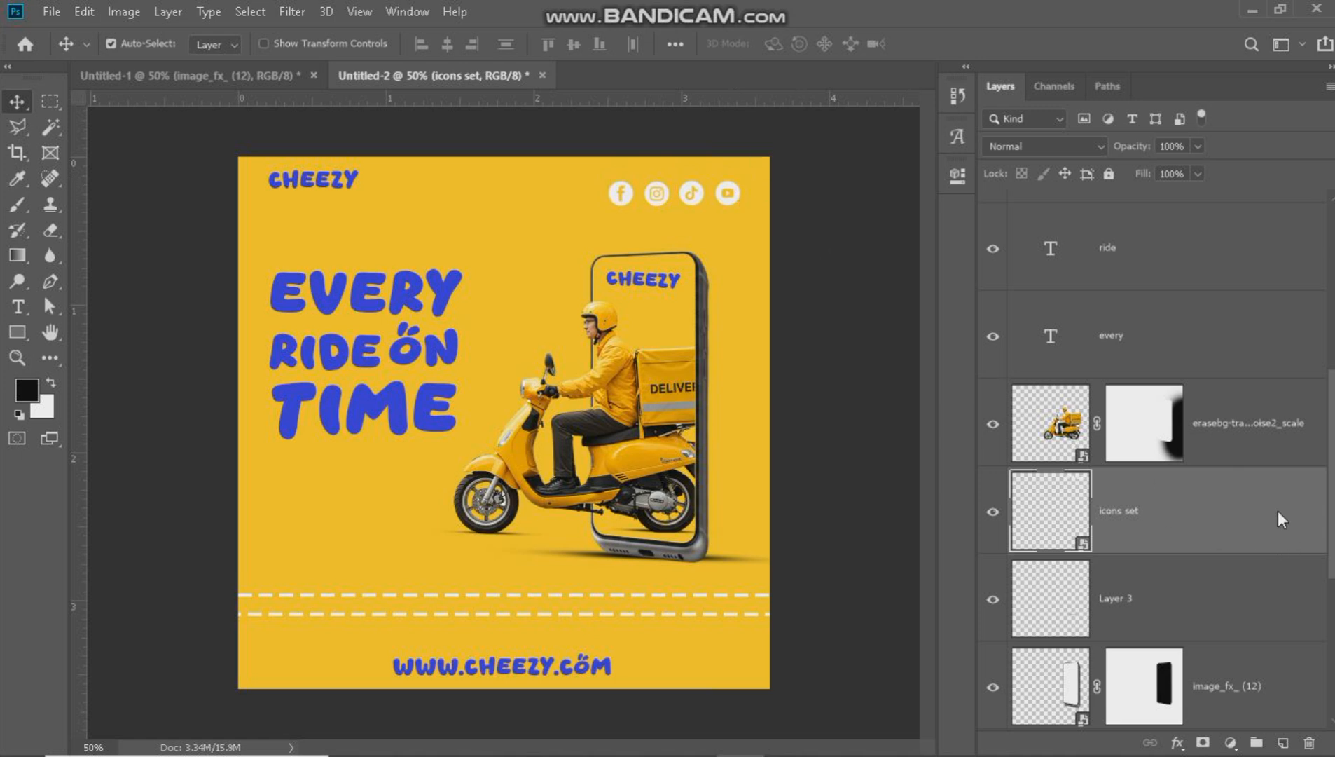
Apply a Color Overlay to the social icons using the blue sampled from the headline.
{"action": "right_click", "coordinate": [1281, 519]}
{"action": "left_click", "coordinate": [758, 319]}
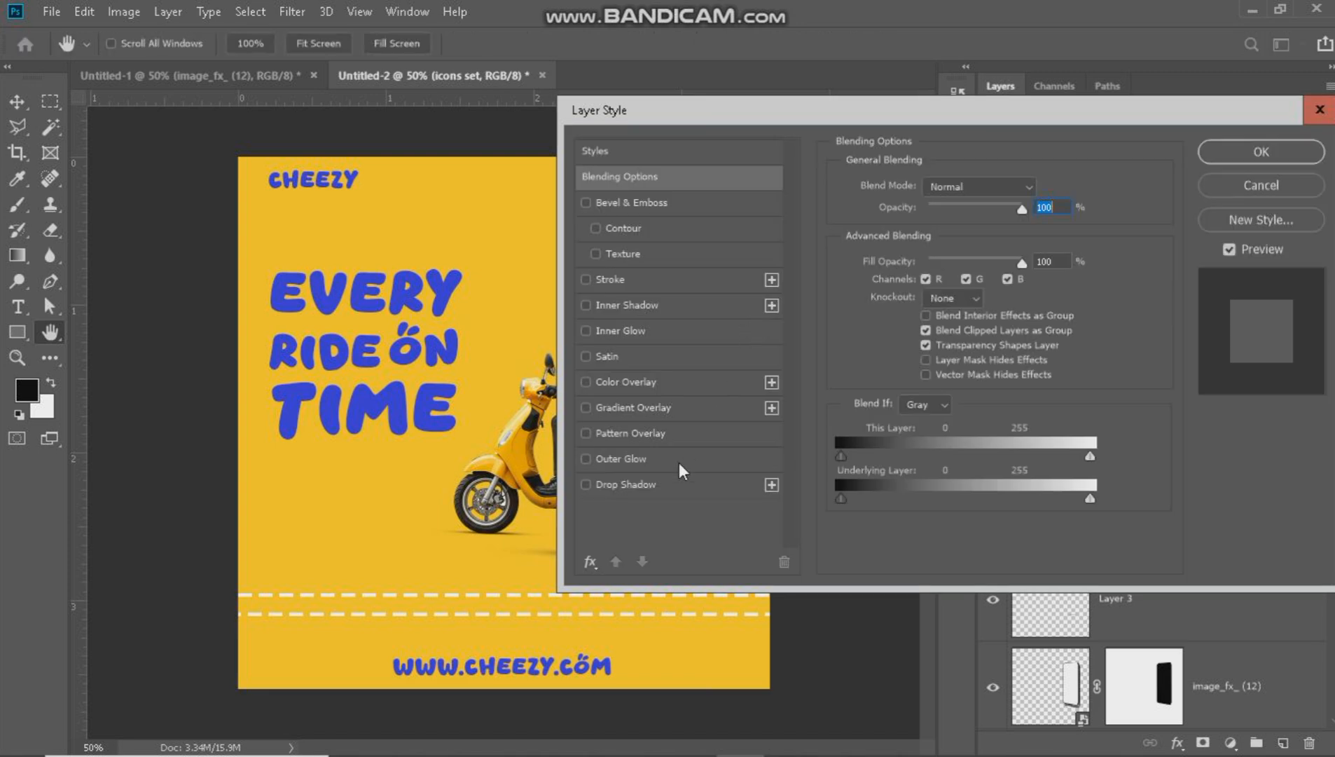
{"action": "left_click", "coordinate": [614, 381]}
{"action": "left_click", "coordinate": [1041, 188]}
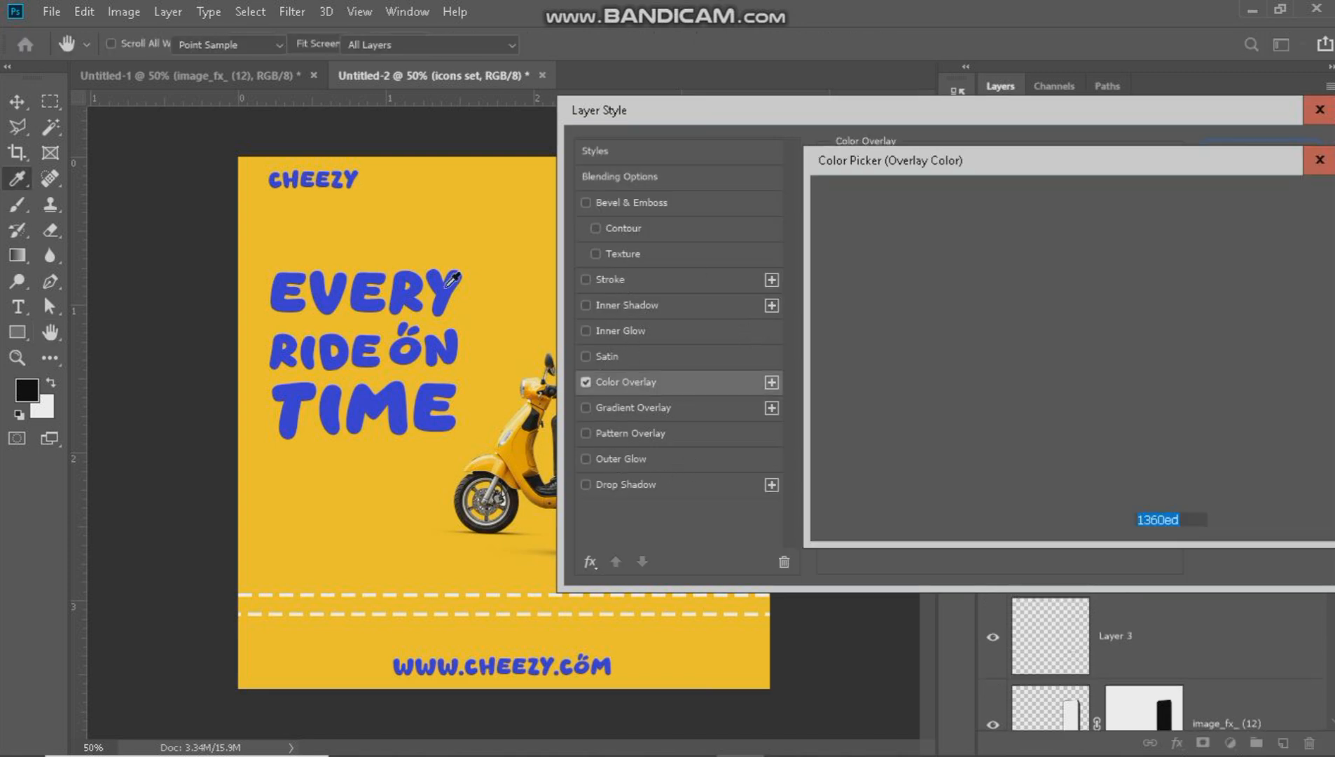
{"action": "left_click", "coordinate": [449, 277]}
{"action": "left_click", "coordinate": [1235, 192]}
{"action": "left_click", "coordinate": [1234, 160]}
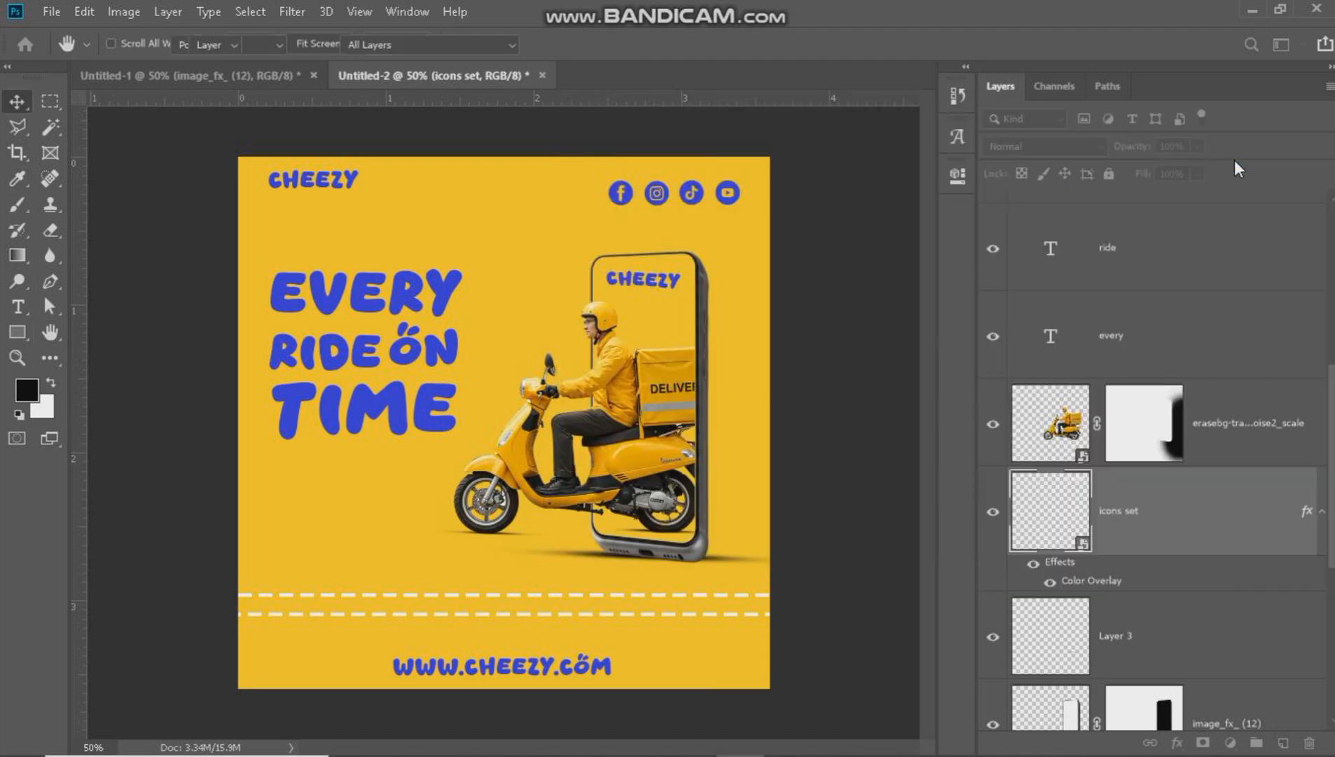
Shrink the social icon row further and shift it closer to the canvas's right edge.
{"action": "left_click_drag", "start_coordinate": [751, 202], "coordinate": [740, 200]}
{"action": "key", "text": "ctrl+t"}
{"action": "left_click", "coordinate": [750, 44]}
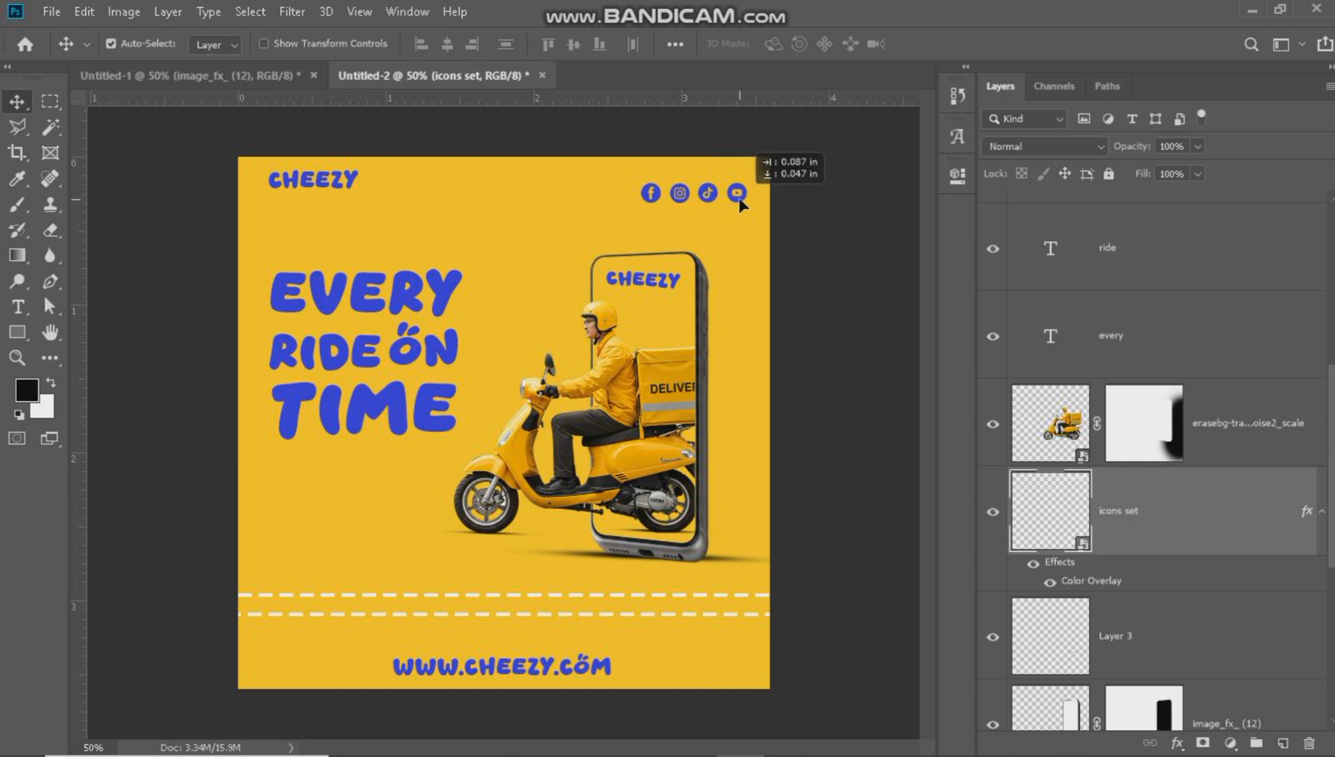
{"action": "left_click_drag", "start_coordinate": [349, 186], "coordinate": [720, 171]}
{"action": "key", "text": "t"}
{"action": "left_click", "coordinate": [720, 170]}
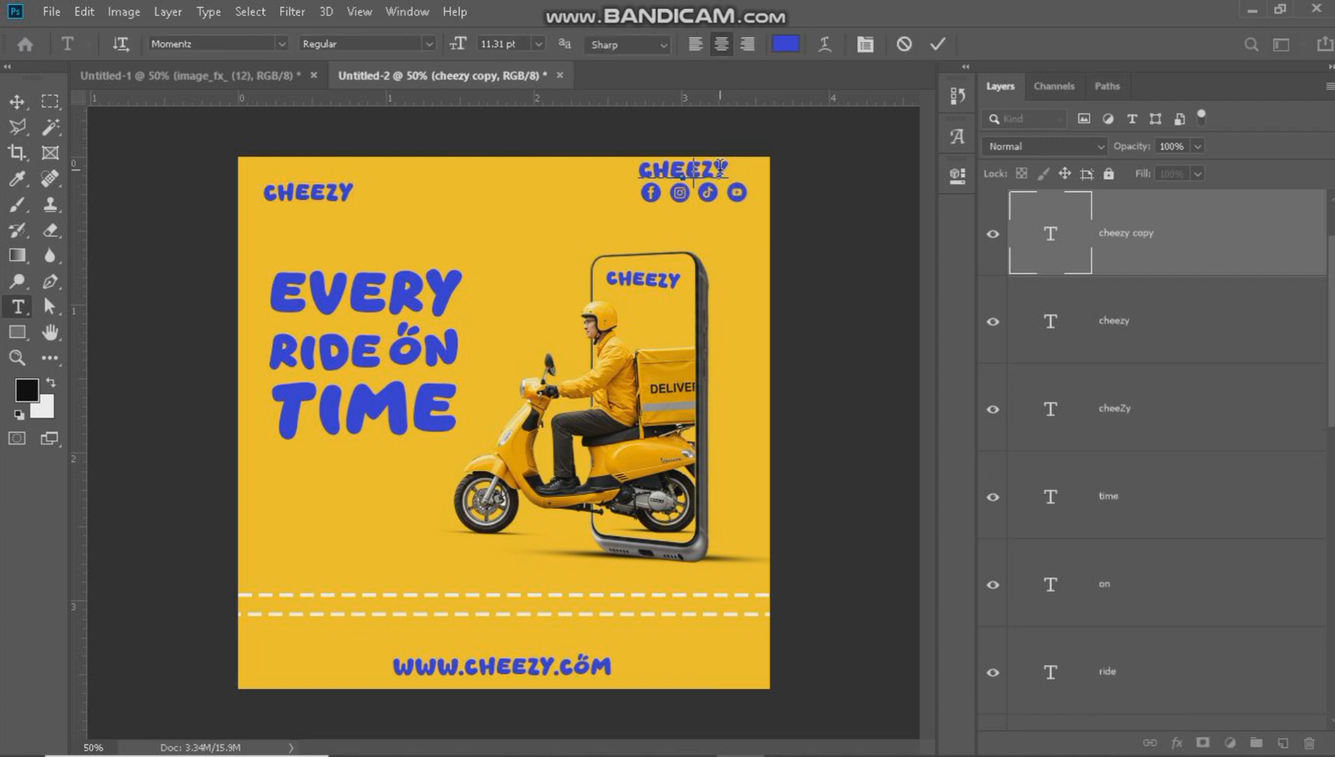
{"action": "key", "text": "ctrl+a"}
{"action": "type", "text": "@cheezy"}
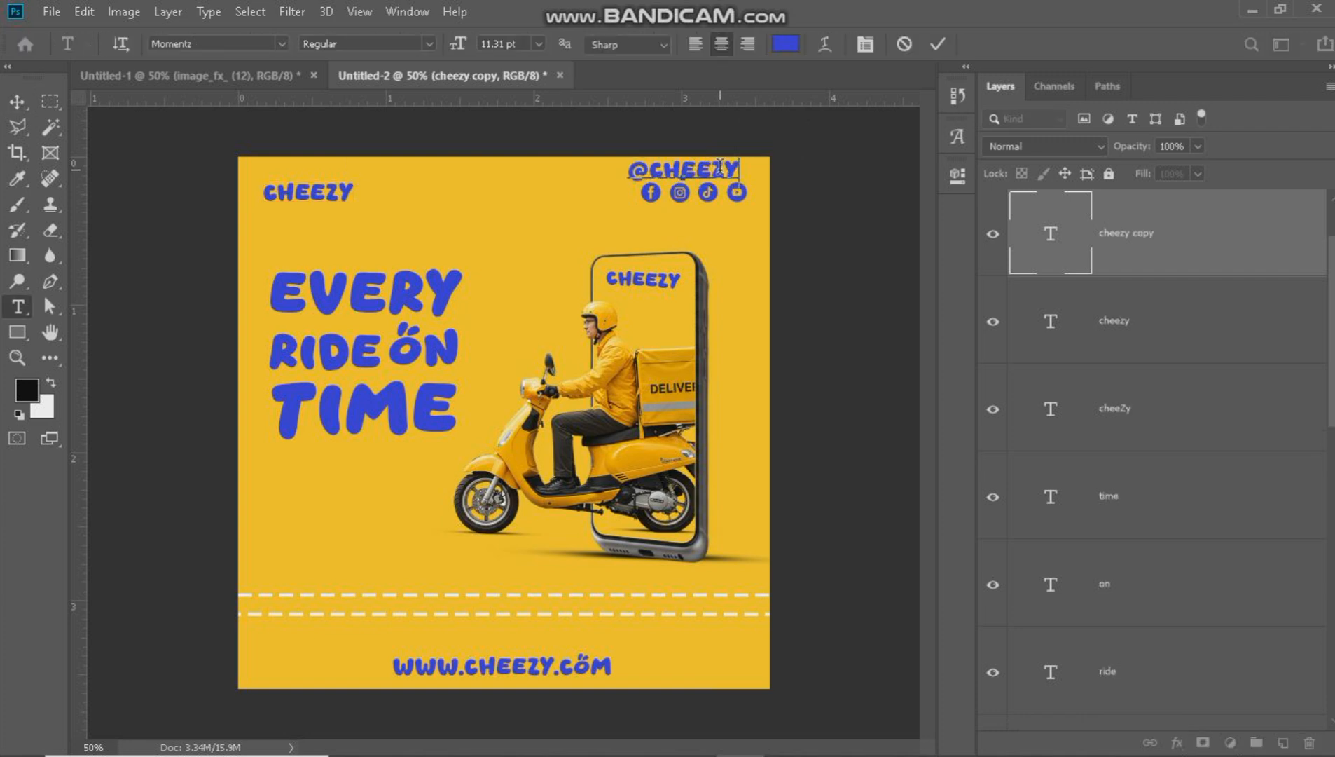
{"action": "key", "text": "ctrl+Return"}
{"action": "key", "text": "v"}
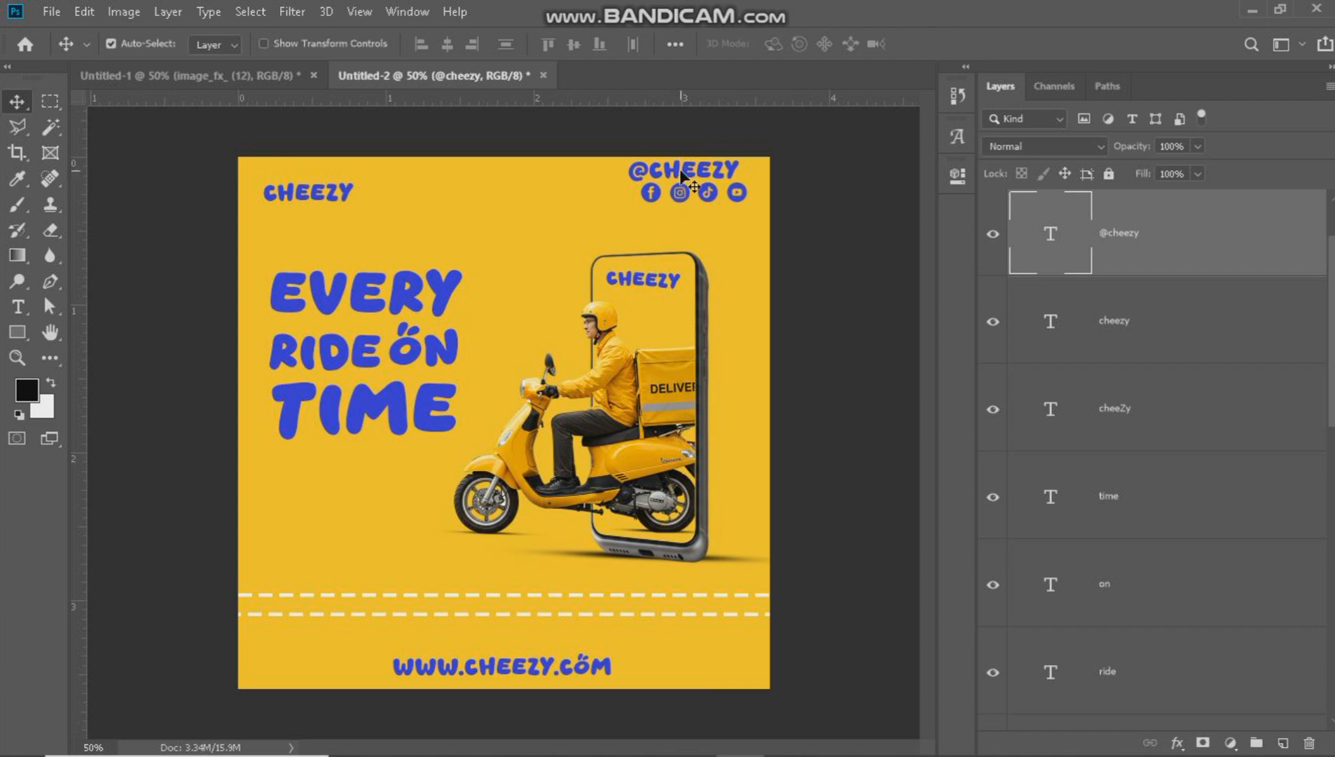
{"action": "left_click_drag", "start_coordinate": [677, 171], "coordinate": [688, 171]}
{"action": "left_click_drag", "start_coordinate": [640, 208], "coordinate": [717, 204]}
{"action": "left_click_drag", "start_coordinate": [348, 199], "coordinate": [343, 187]}
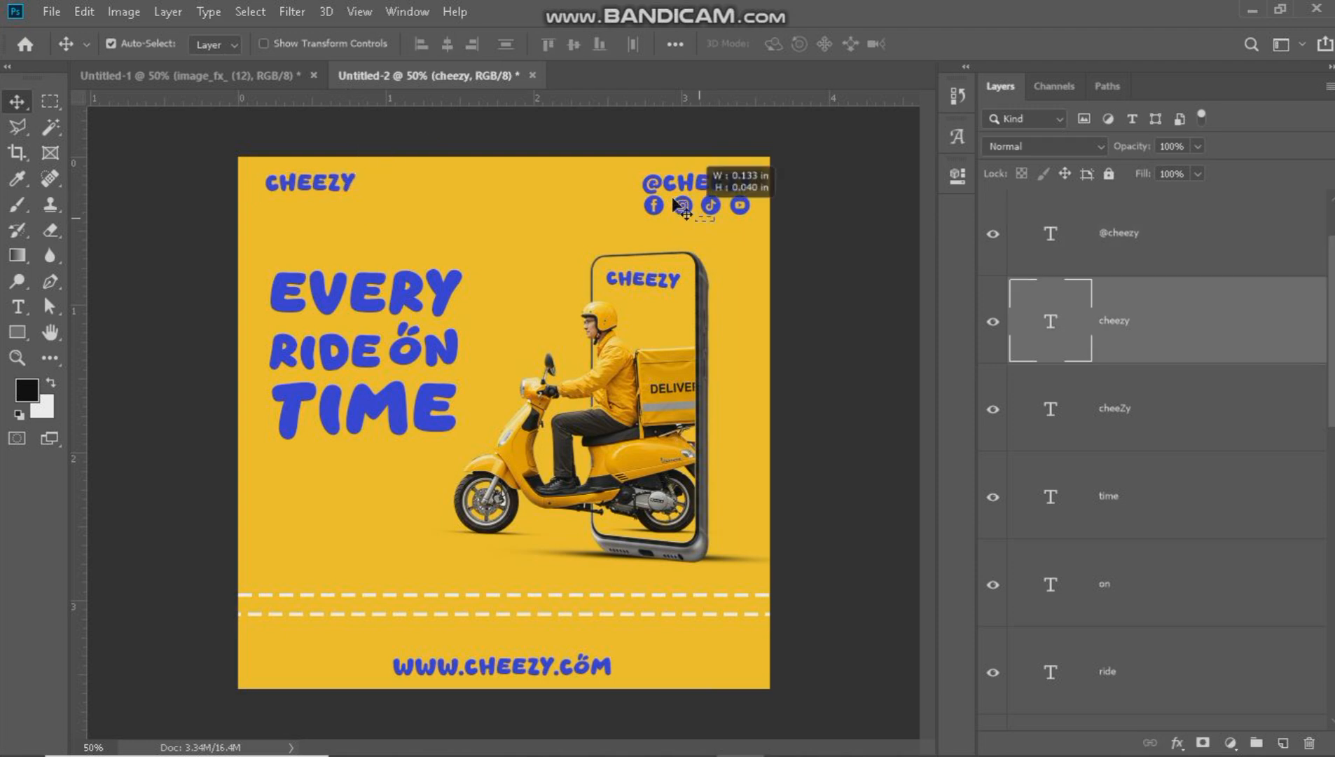
{"action": "left_click", "coordinate": [719, 219]}
{"action": "left_click_drag", "start_coordinate": [639, 172], "coordinate": [738, 206]}
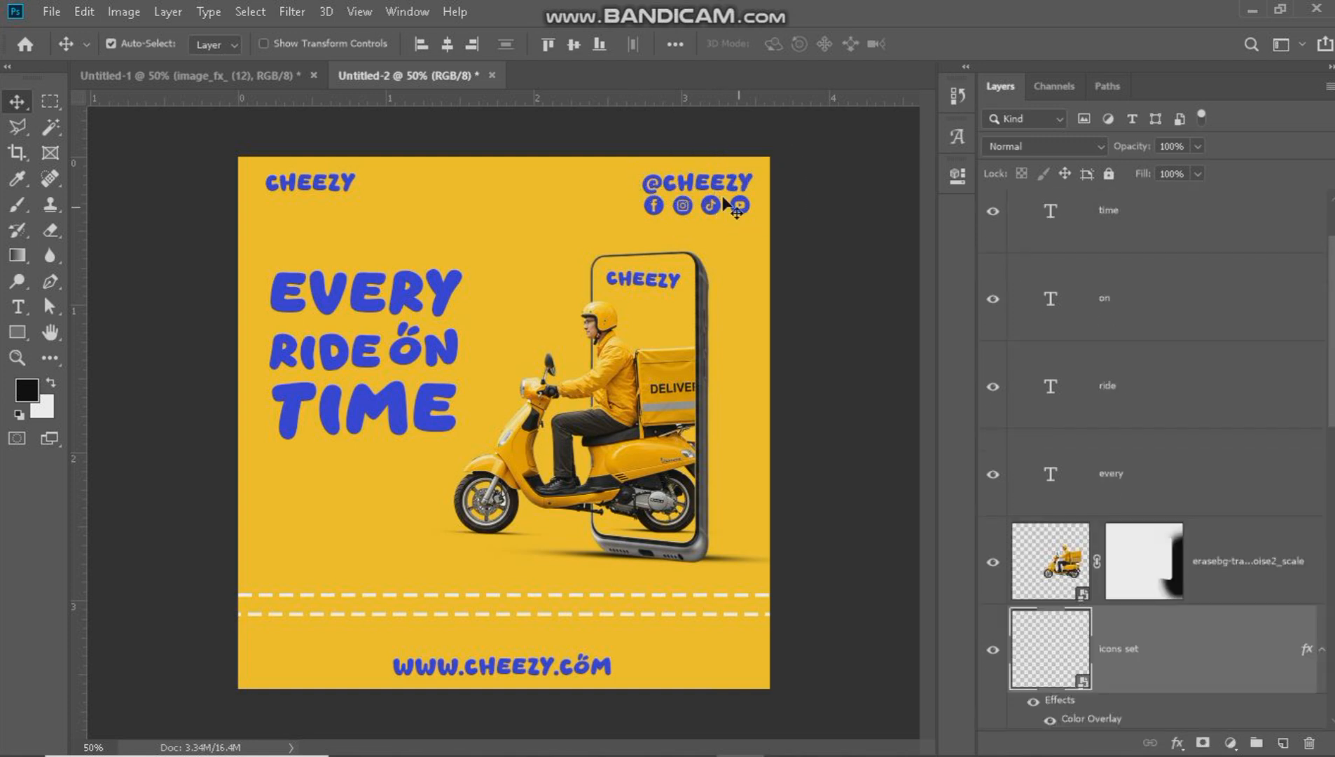
Nudge the handle with its social icons slightly up and left, and shift the website text slightly up and left too.
{"action": "left_click_drag", "start_coordinate": [642, 181], "coordinate": [722, 183]}
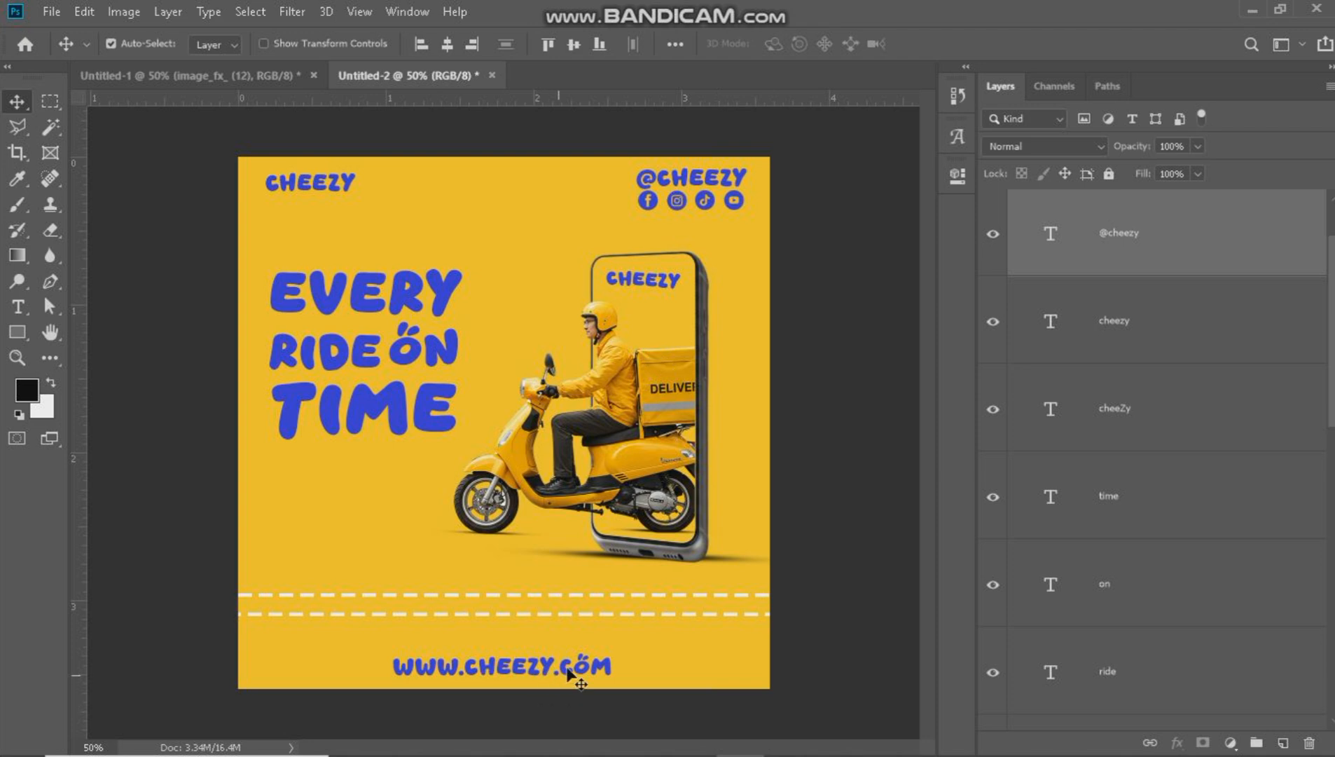
{"action": "left_click_drag", "start_coordinate": [568, 672], "coordinate": [563, 666]}
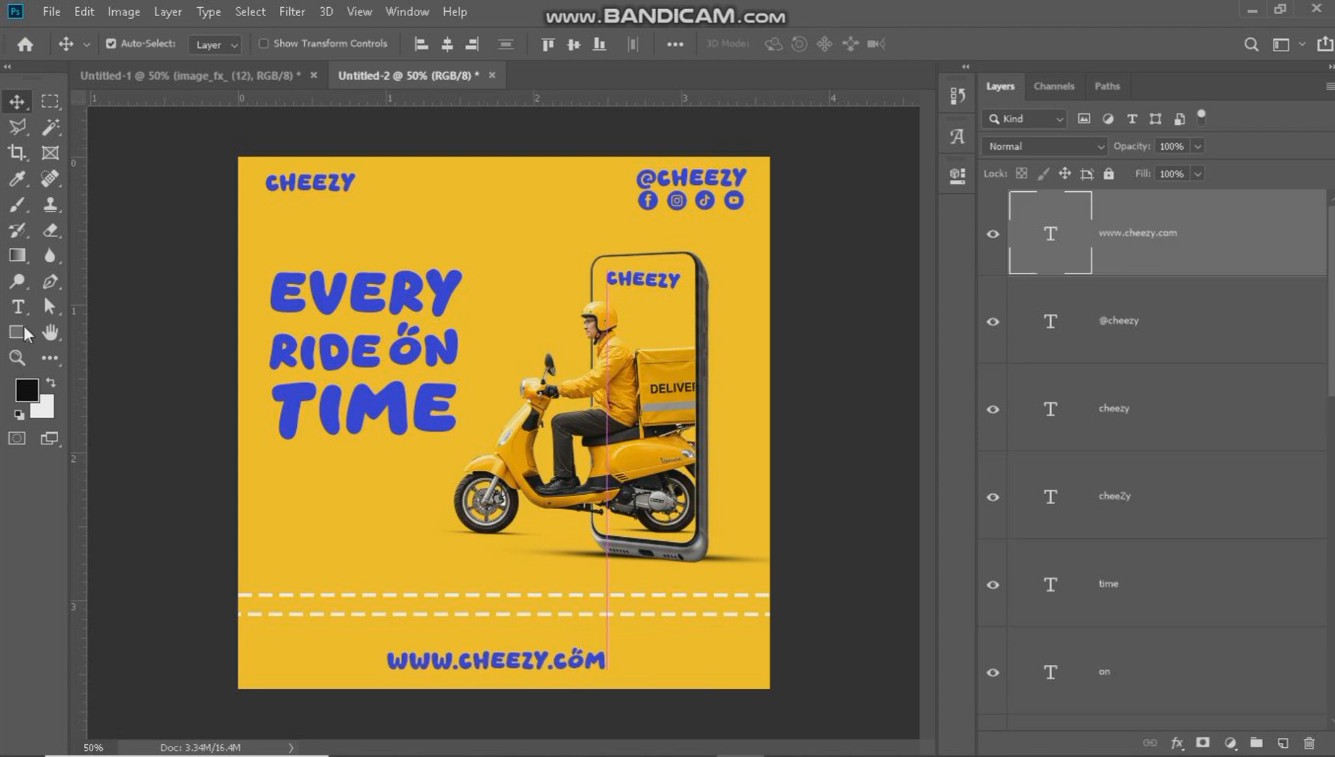
Draw a 256 × 70 px rectangle below the headline and round its corners fully into a pill shape.
{"action": "left_click", "coordinate": [20, 333]}
{"action": "left_click_drag", "start_coordinate": [276, 504], "coordinate": [402, 538]}
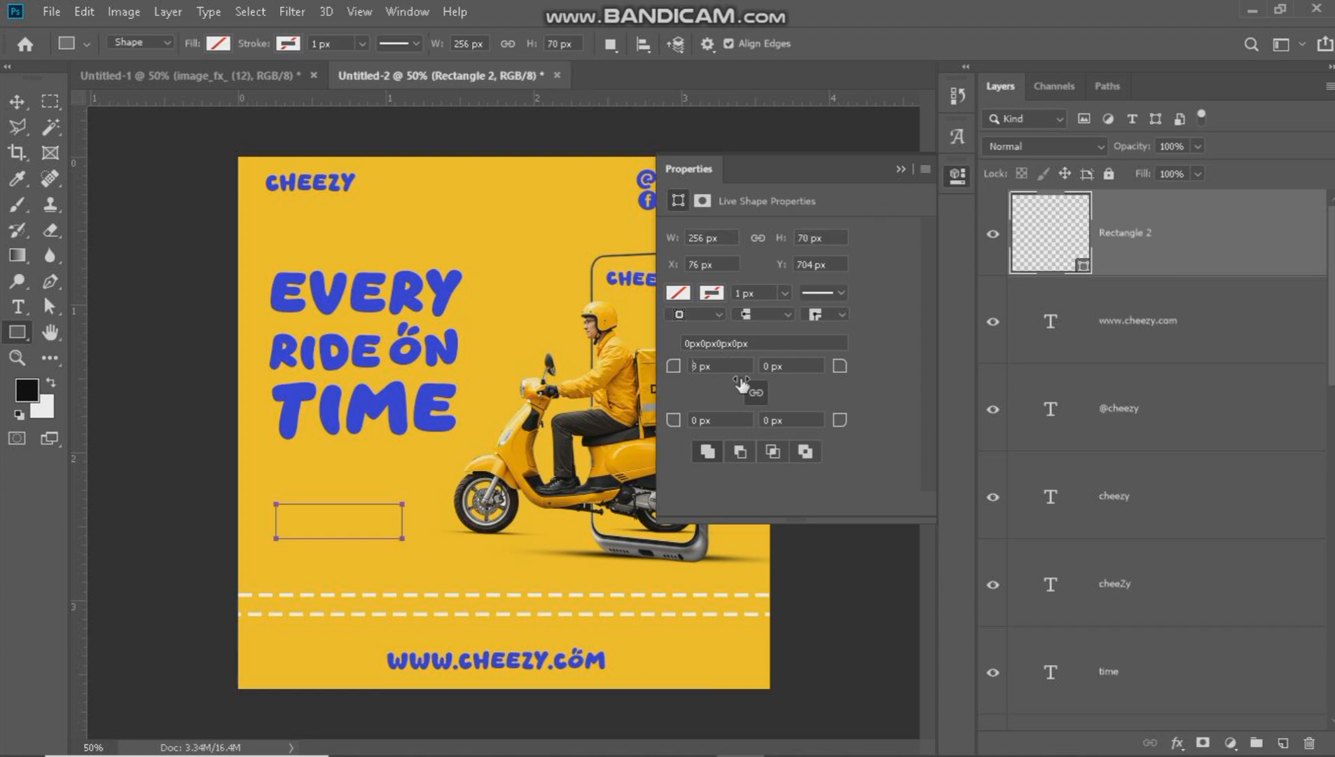
{"action": "left_click_drag", "start_coordinate": [741, 384], "coordinate": [767, 384]}
Fill the pill shape with the headline's blue, 3138d6.
{"action": "left_click", "coordinate": [678, 292]}
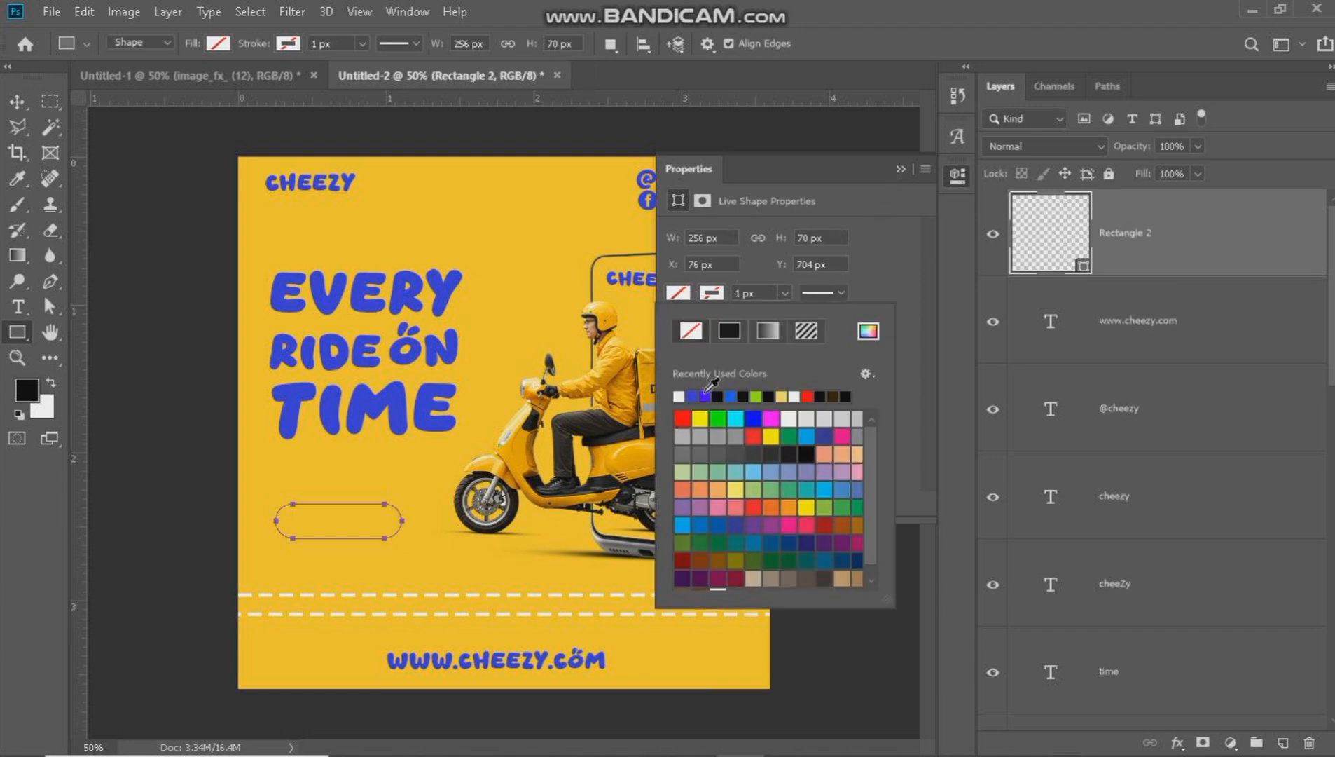
{"action": "left_click", "coordinate": [705, 396]}
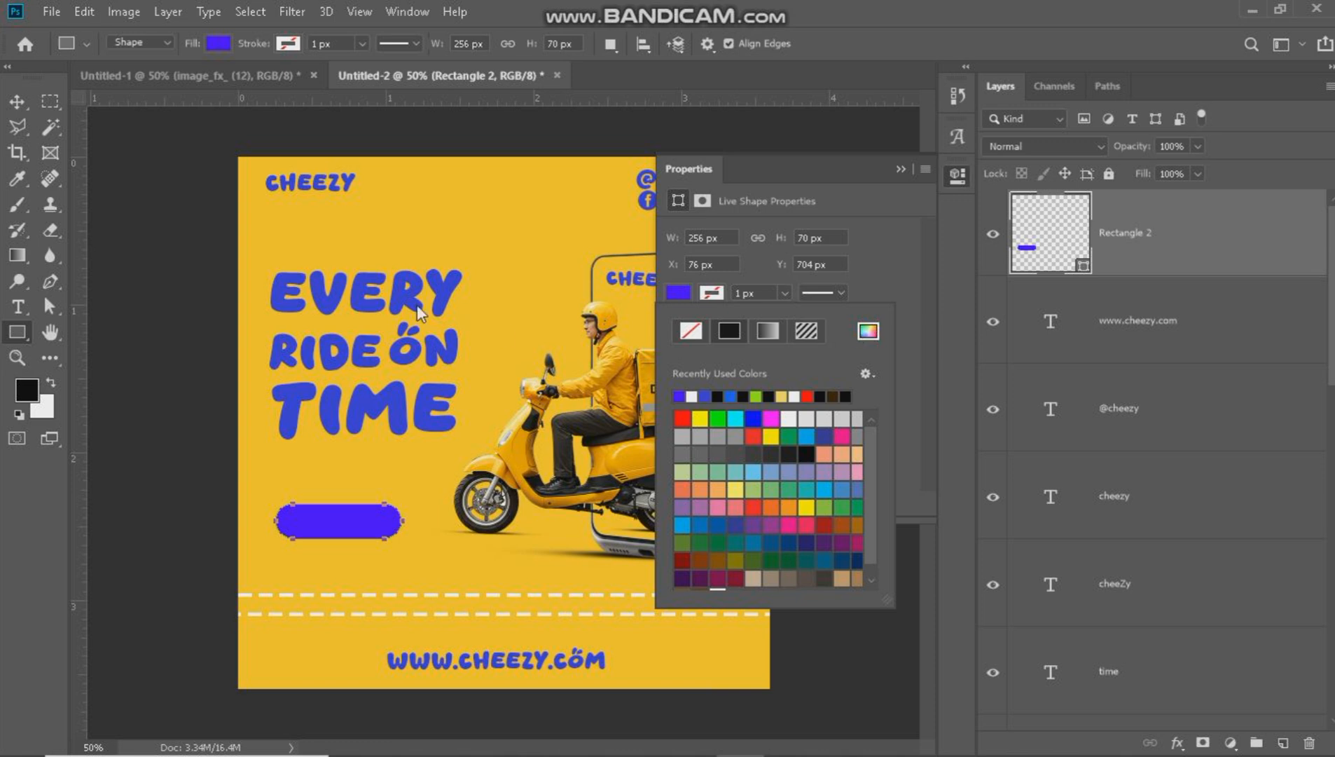
{"action": "left_click", "coordinate": [868, 331]}
{"action": "left_click", "coordinate": [1014, 246]}
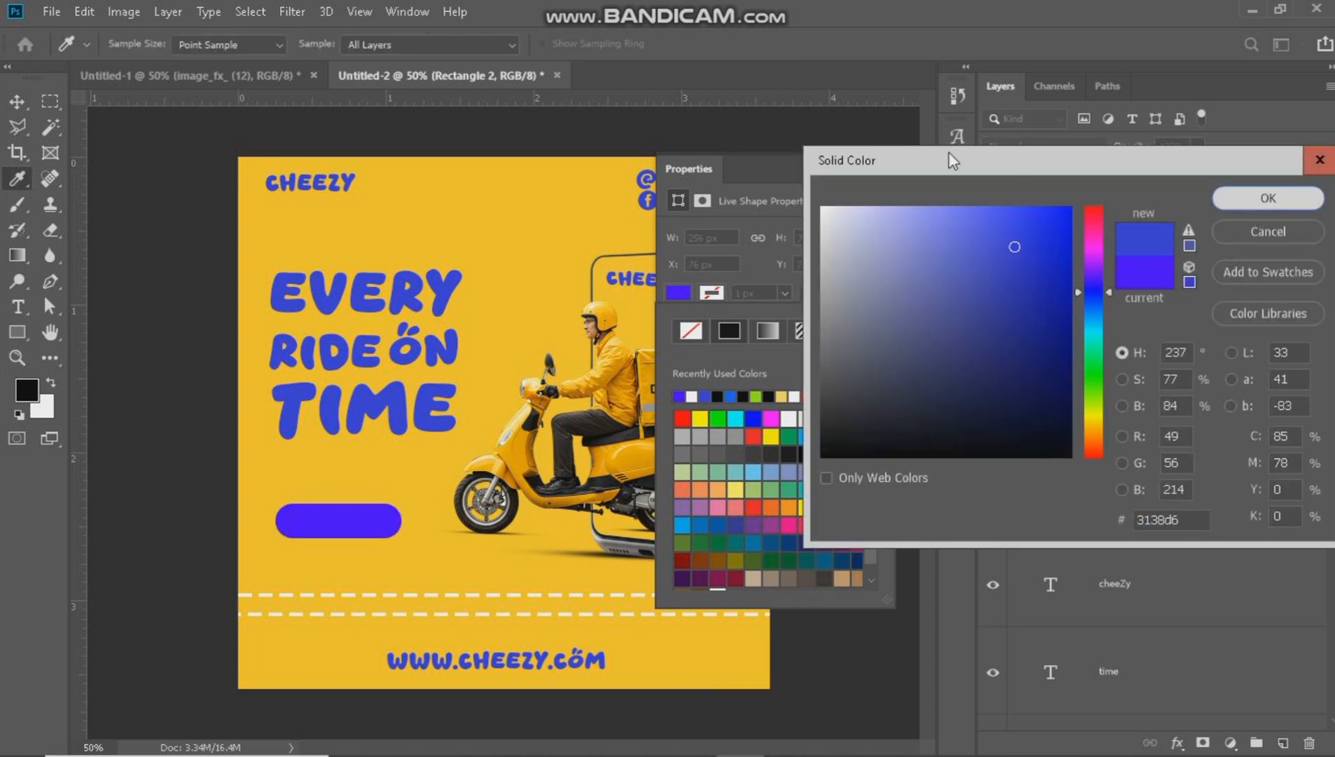
{"action": "key", "text": "Return"}
{"action": "left_click", "coordinate": [907, 171]}
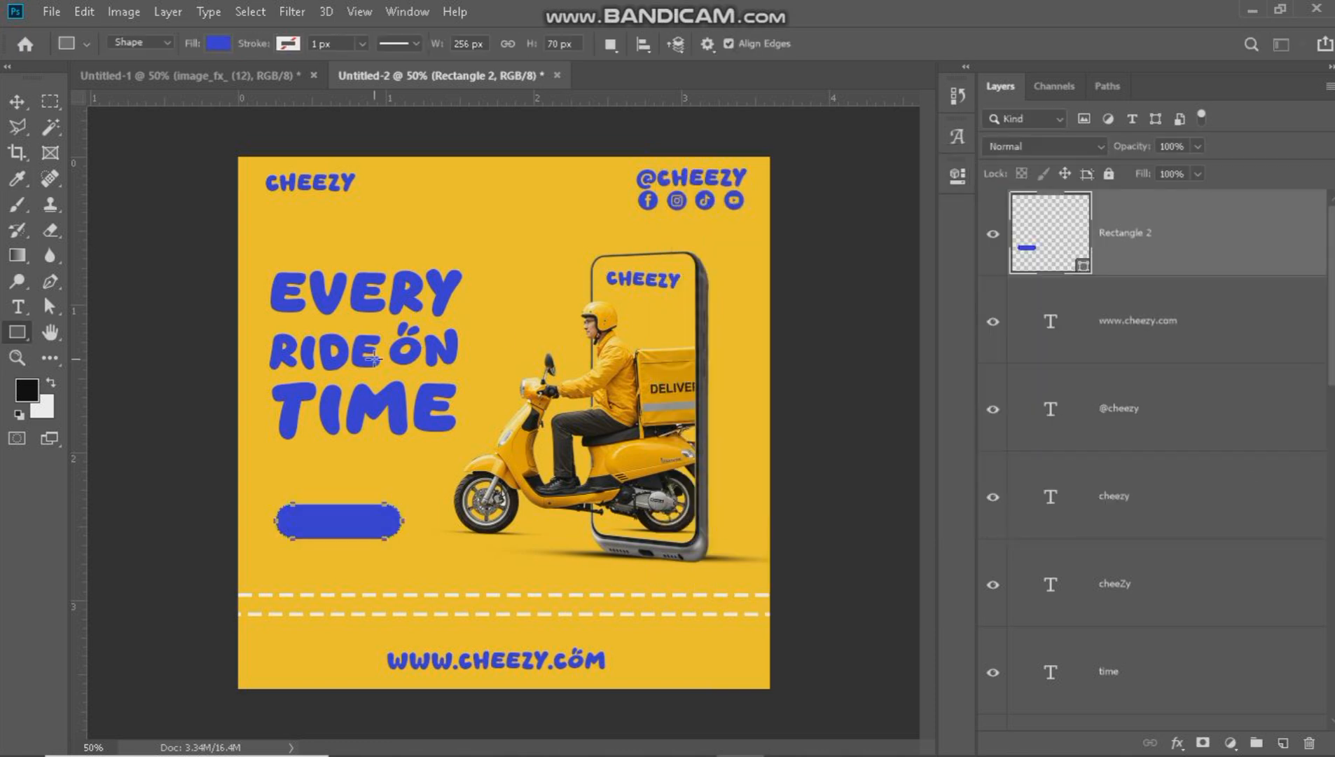
Add the text "order now", scale it to about 254%, and place it on the blue pill shape.
{"action": "left_click", "coordinate": [17, 306]}
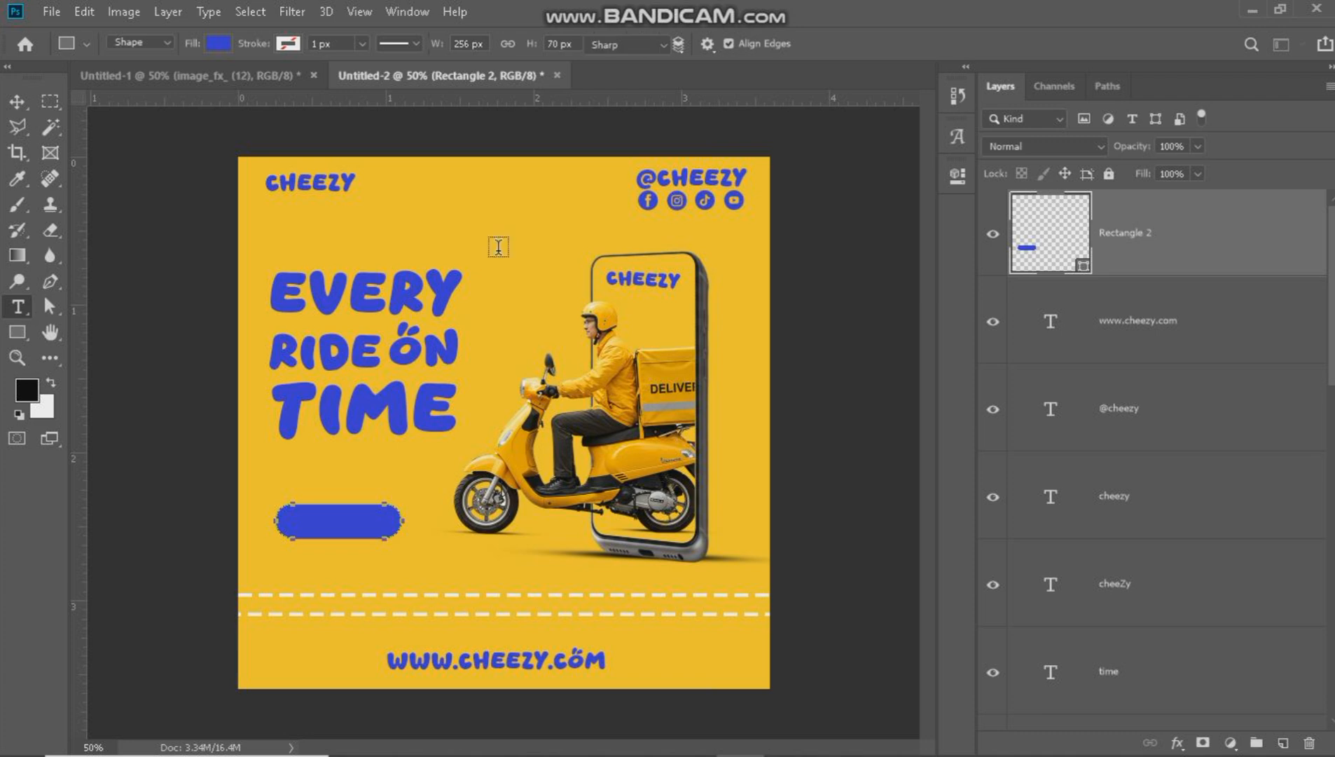
{"action": "left_click", "coordinate": [498, 246]}
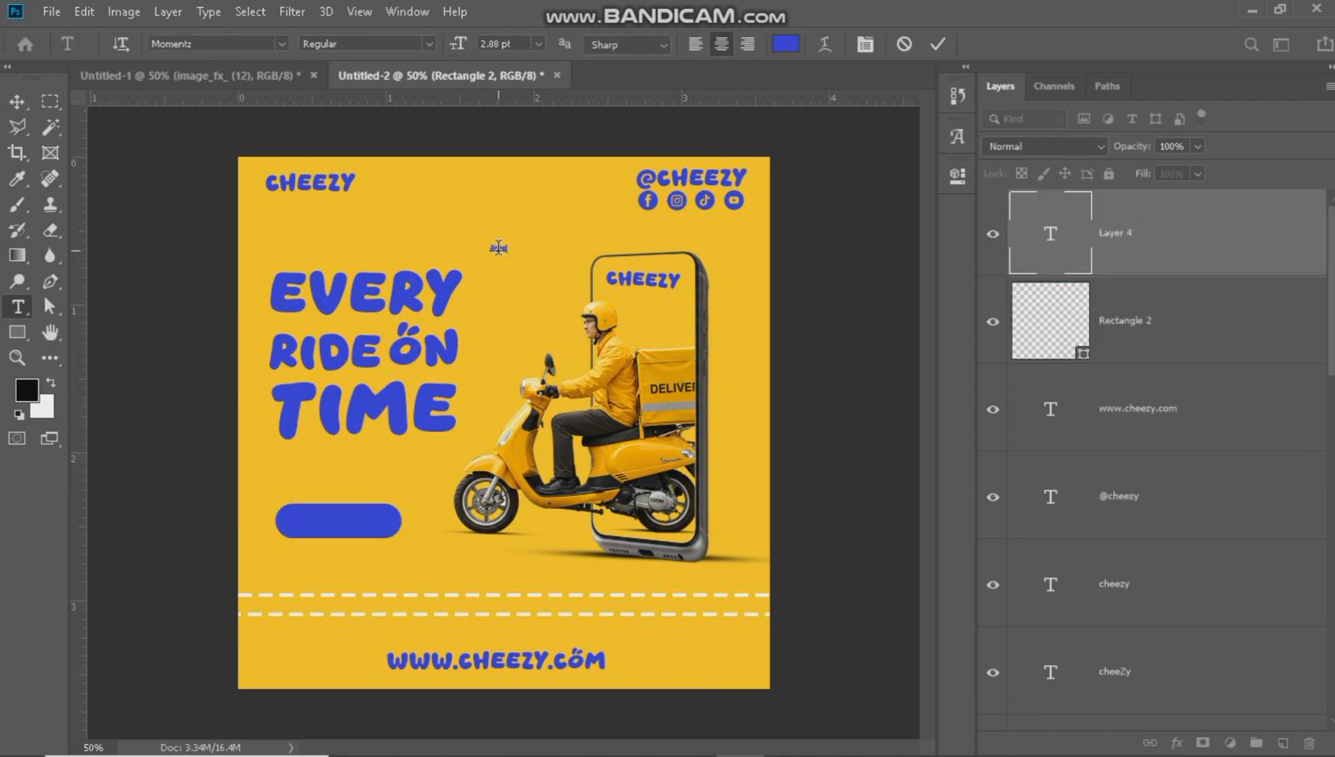
{"action": "left_click", "coordinate": [19, 102]}
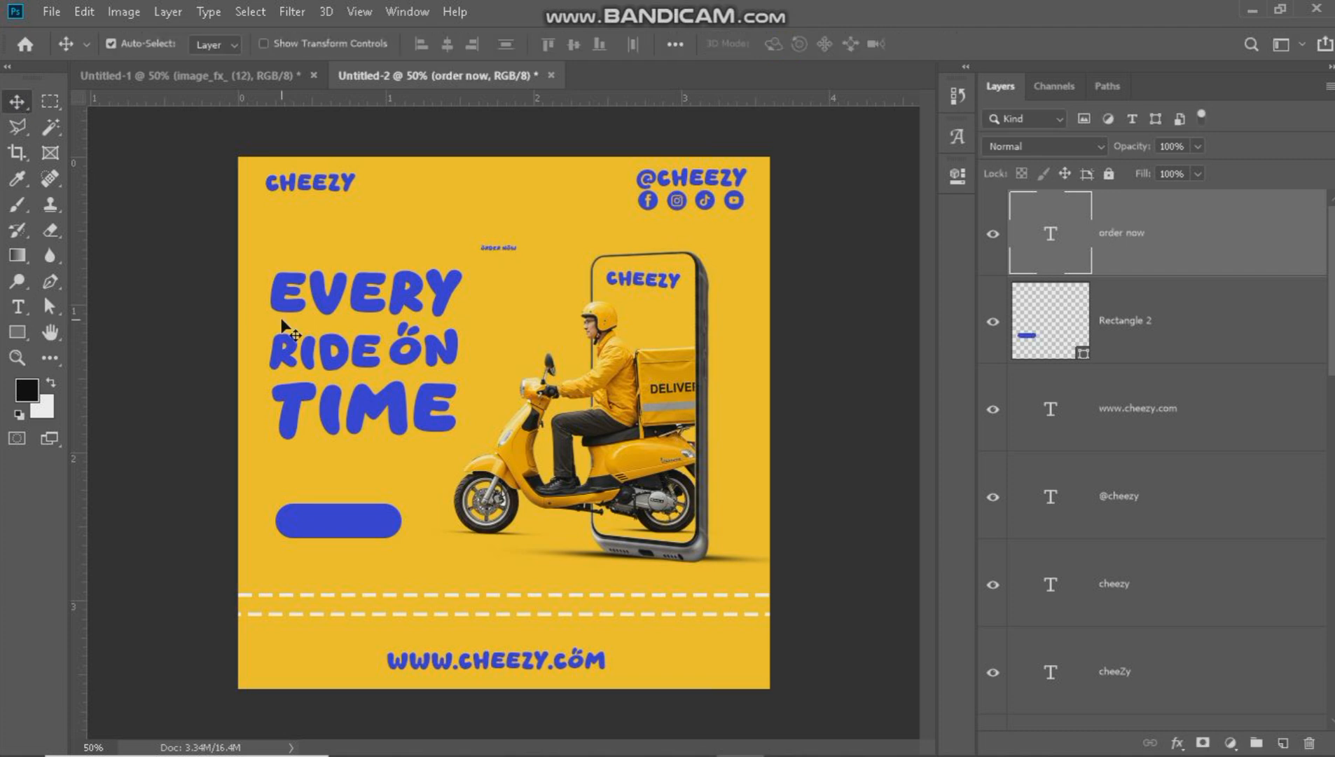
{"action": "key", "text": "ctrl+t"}
{"action": "left_click_drag", "start_coordinate": [499, 256], "coordinate": [361, 525]}
{"action": "left_click", "coordinate": [943, 43]}
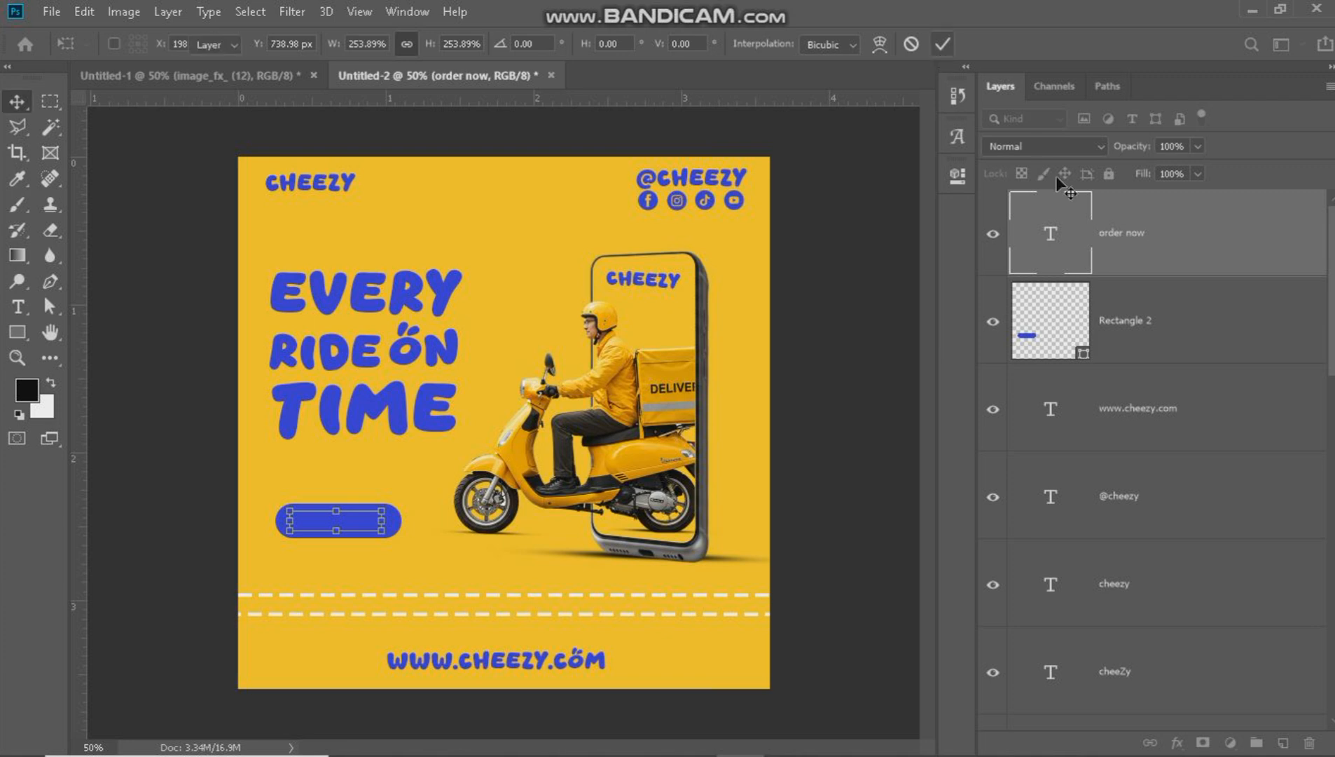
Change the "order now" text color to white, ffffff.
{"action": "double_click", "coordinate": [1057, 225]}
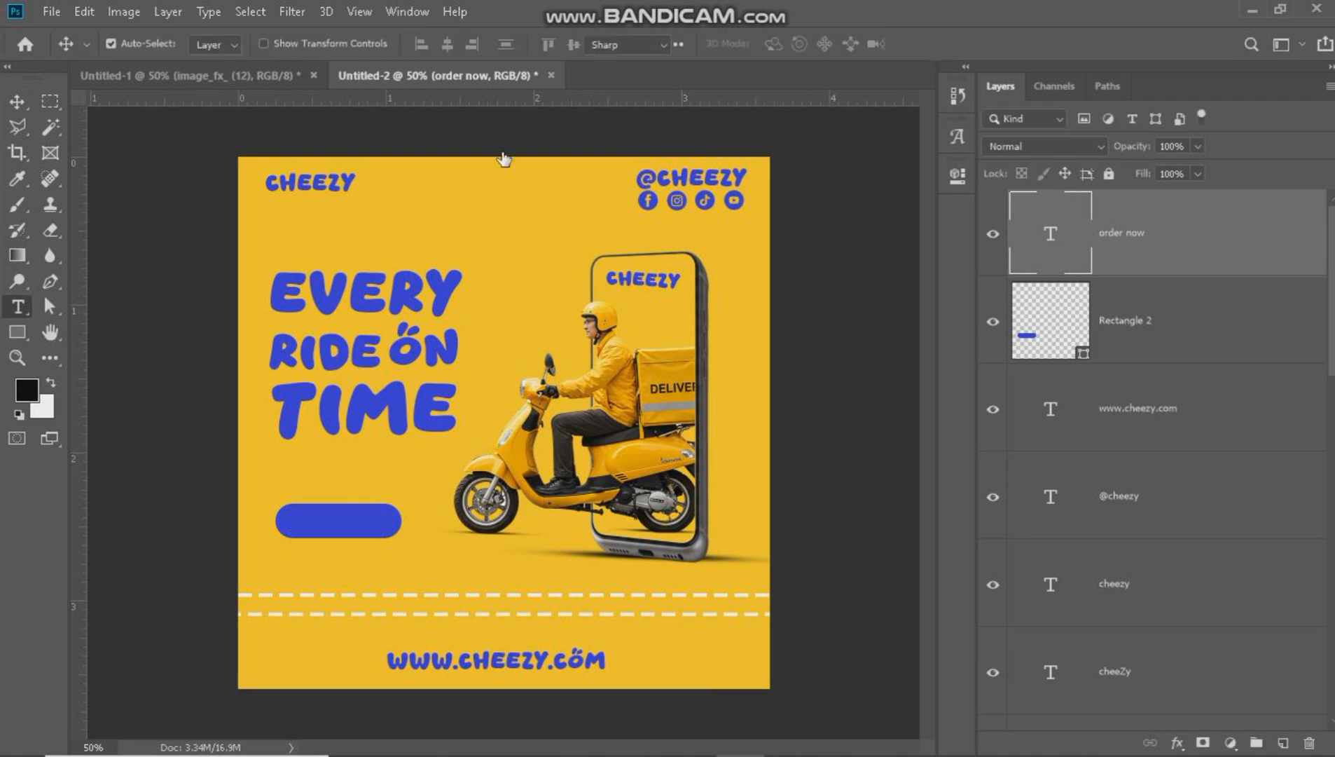
{"action": "left_click", "coordinate": [785, 43]}
{"action": "type", "text": "ffffff"}
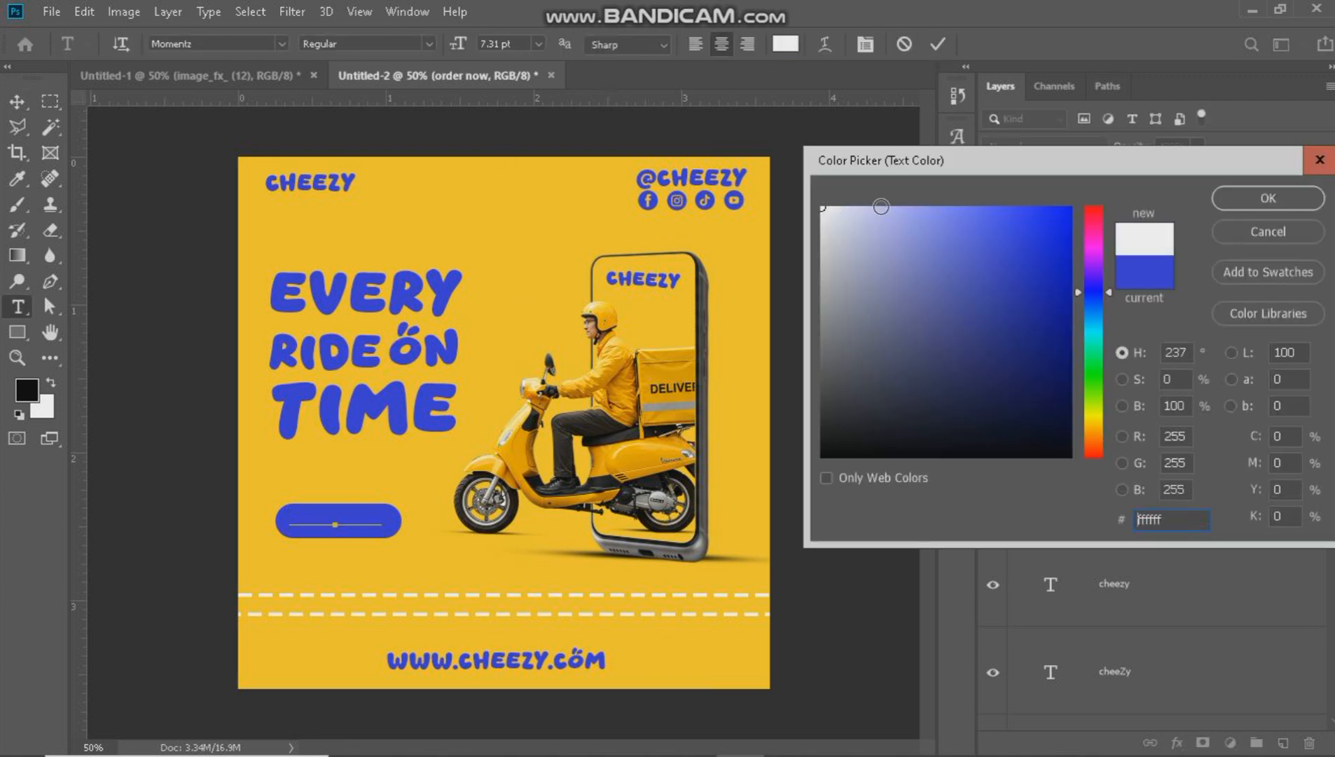
{"action": "left_click", "coordinate": [1268, 198]}
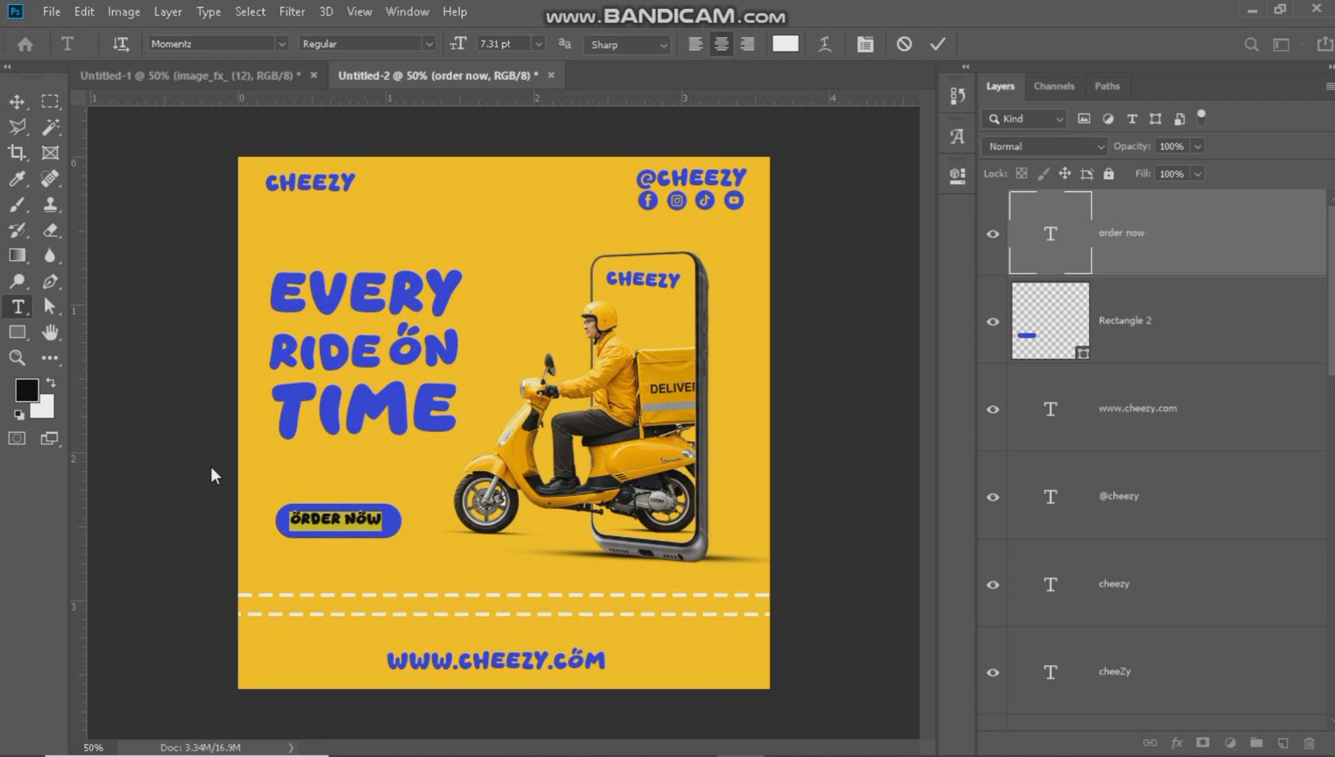
{"action": "left_click", "coordinate": [16, 104]}
Center "order now" on the blue pill, and slightly enlarge both together beneath the headline, aligned with its left edge.
{"action": "left_click_drag", "start_coordinate": [270, 499], "coordinate": [345, 522]}
{"action": "left_click", "coordinate": [373, 494]}
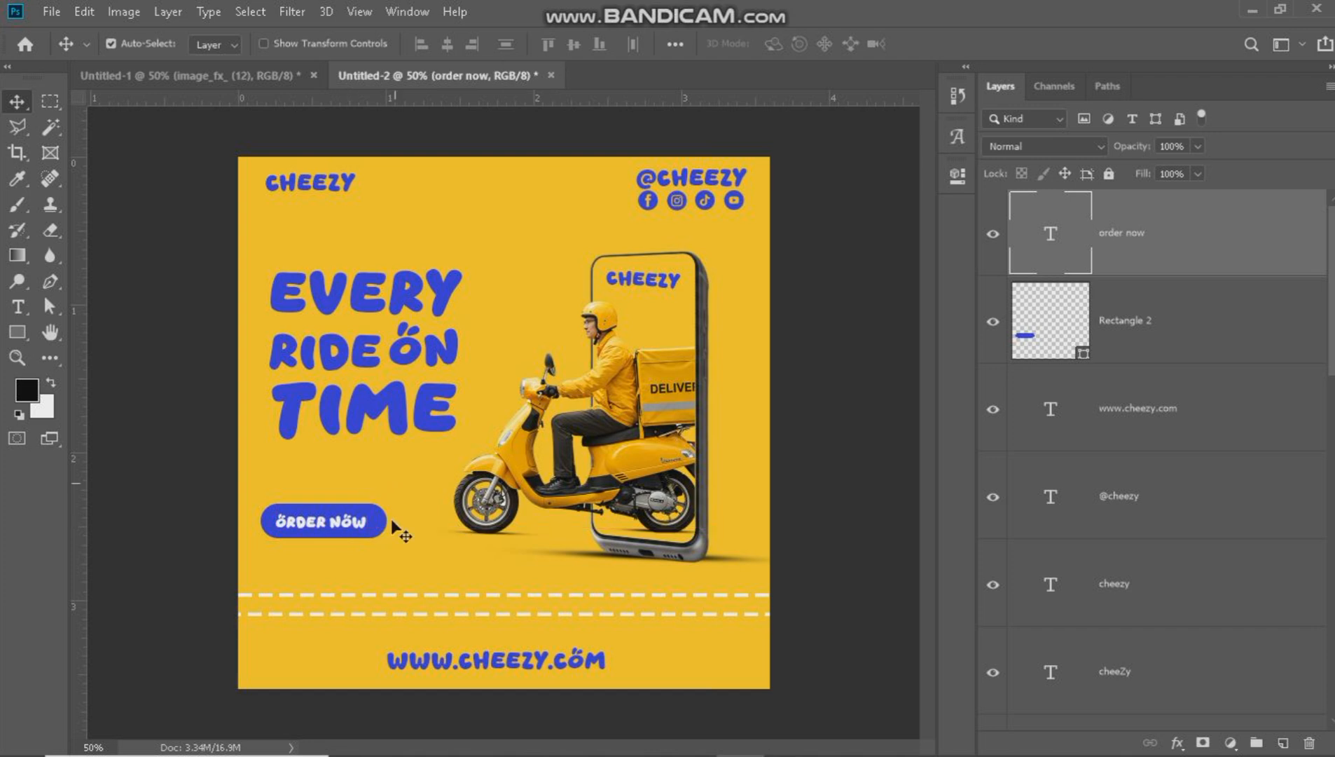
{"action": "left_click", "coordinate": [370, 536], "text": "shift"}
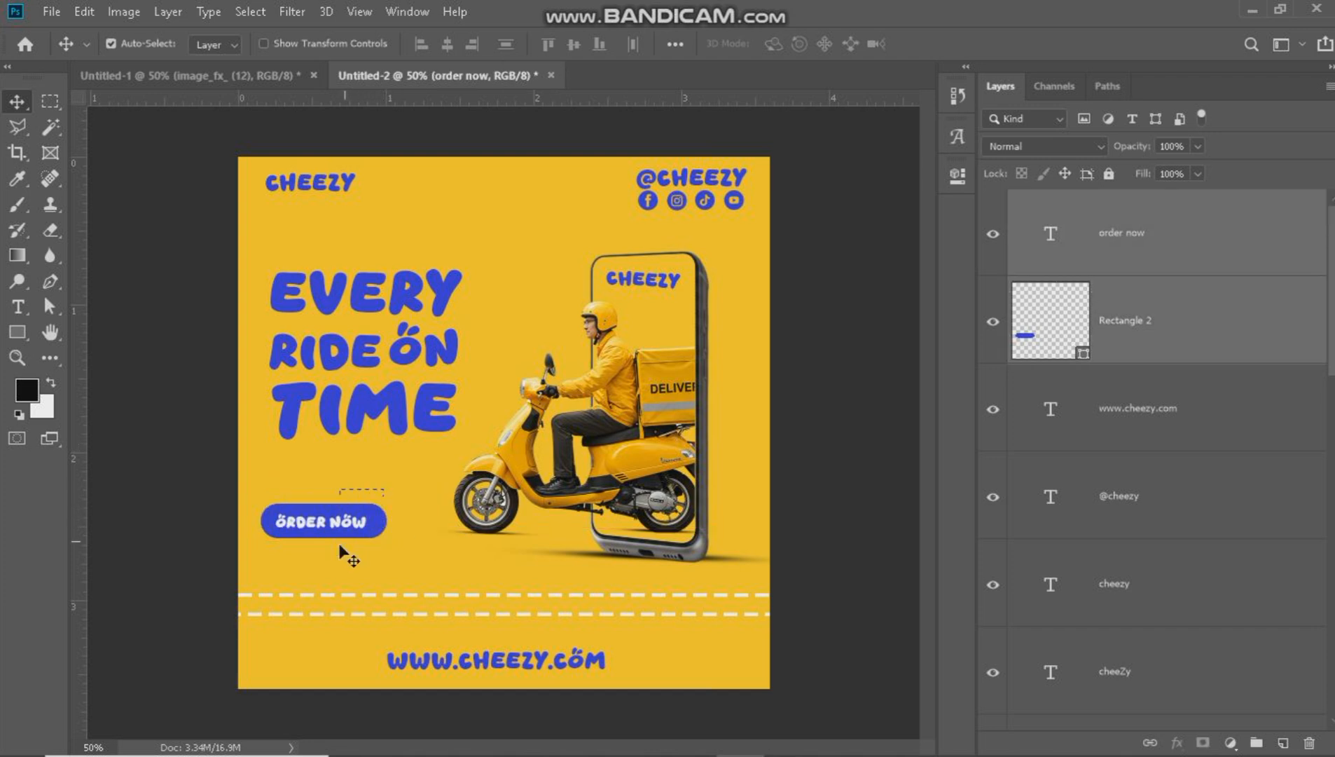
{"action": "key", "text": "ctrl+t"}
{"action": "left_click_drag", "start_coordinate": [387, 521], "coordinate": [415, 521]}
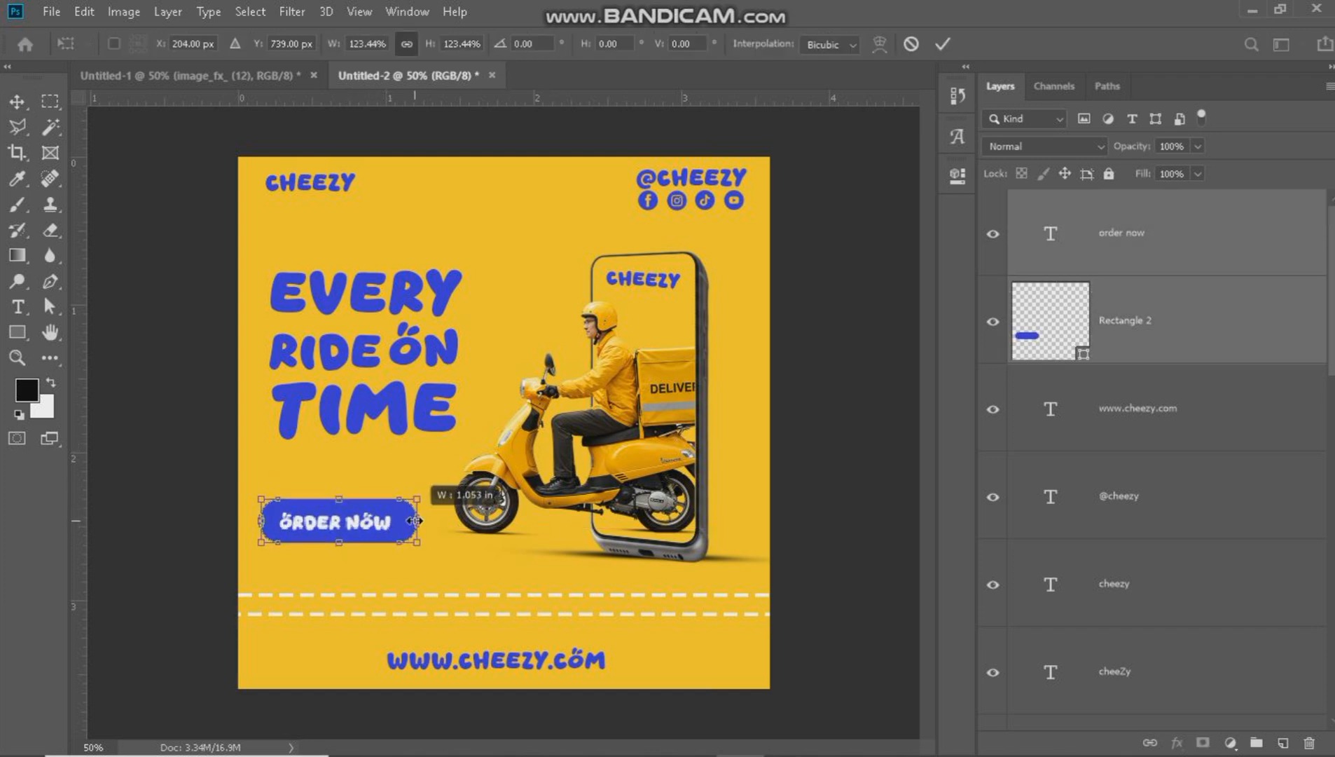
{"action": "left_click_drag", "start_coordinate": [337, 501], "coordinate": [351, 511]}
{"action": "left_click", "coordinate": [943, 43]}
Move the headline words slightly up and left to line up with the upper left "cheezy" text.
{"action": "left_click_drag", "start_coordinate": [260, 261], "coordinate": [352, 385]}
{"action": "left_click", "coordinate": [469, 336]}
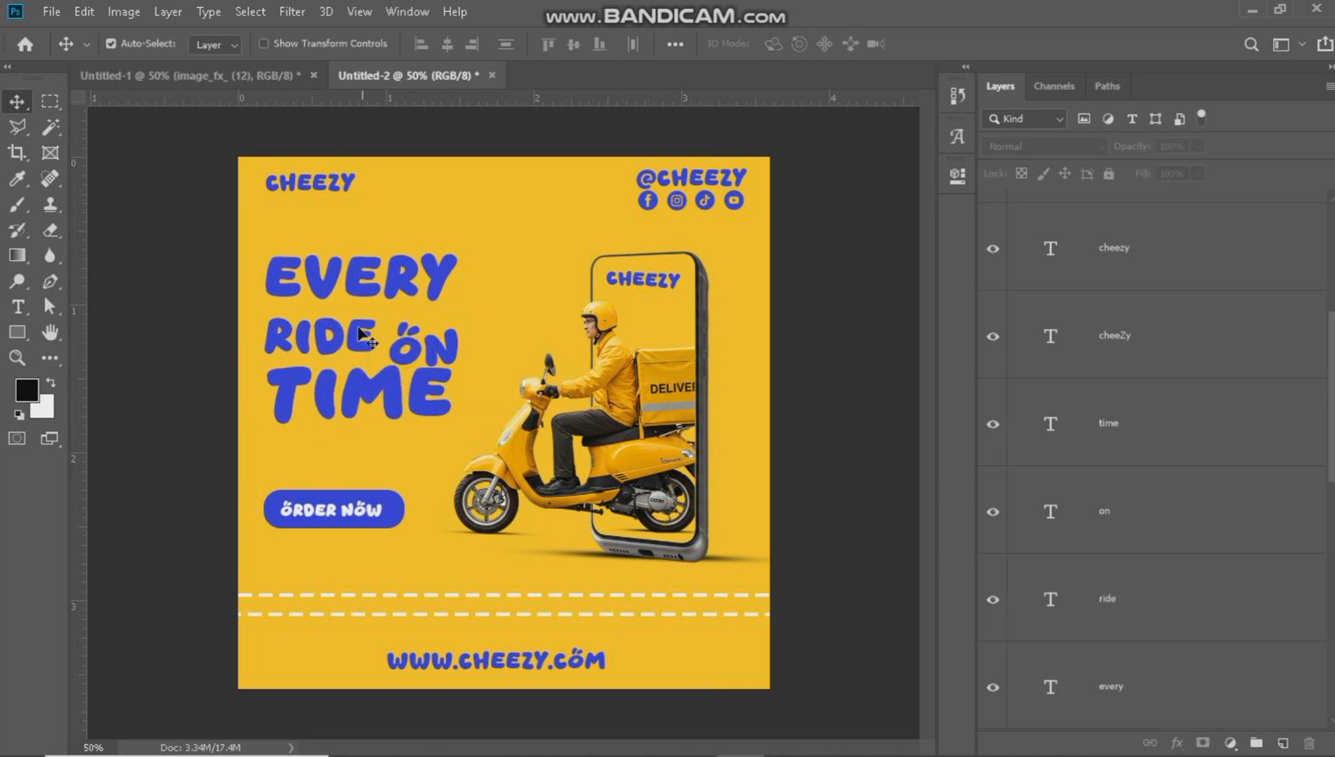